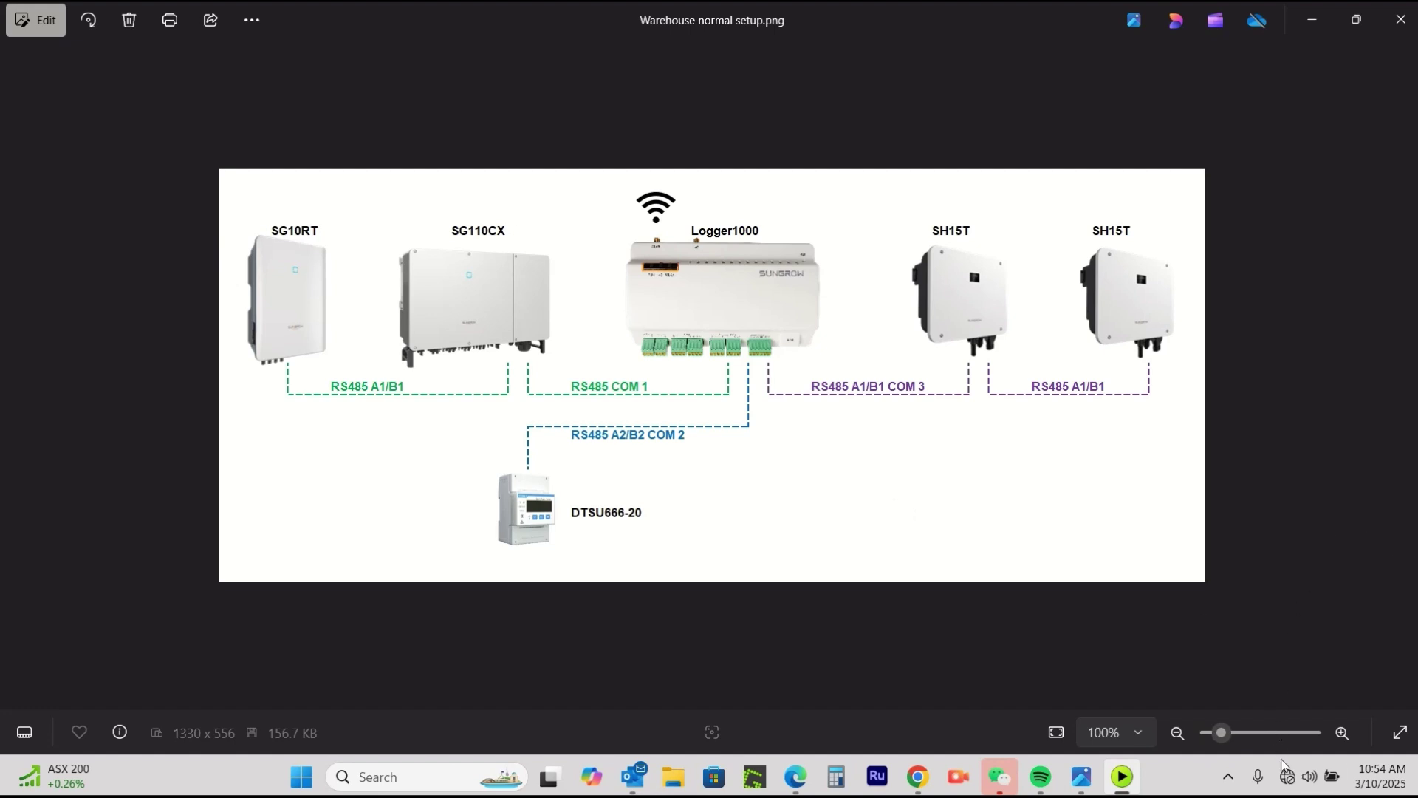
pyautogui.click(1310, 776)
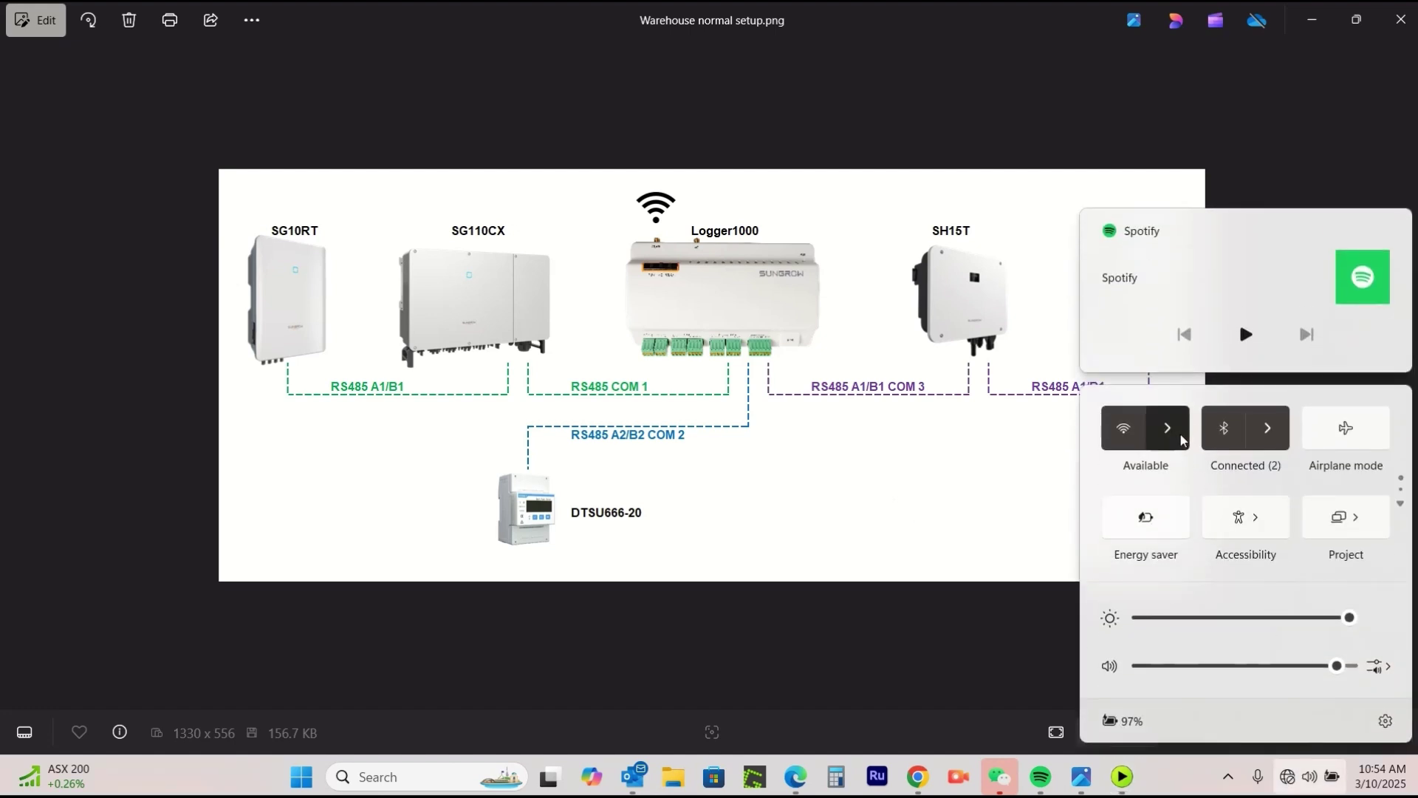
pyautogui.click(1170, 427)
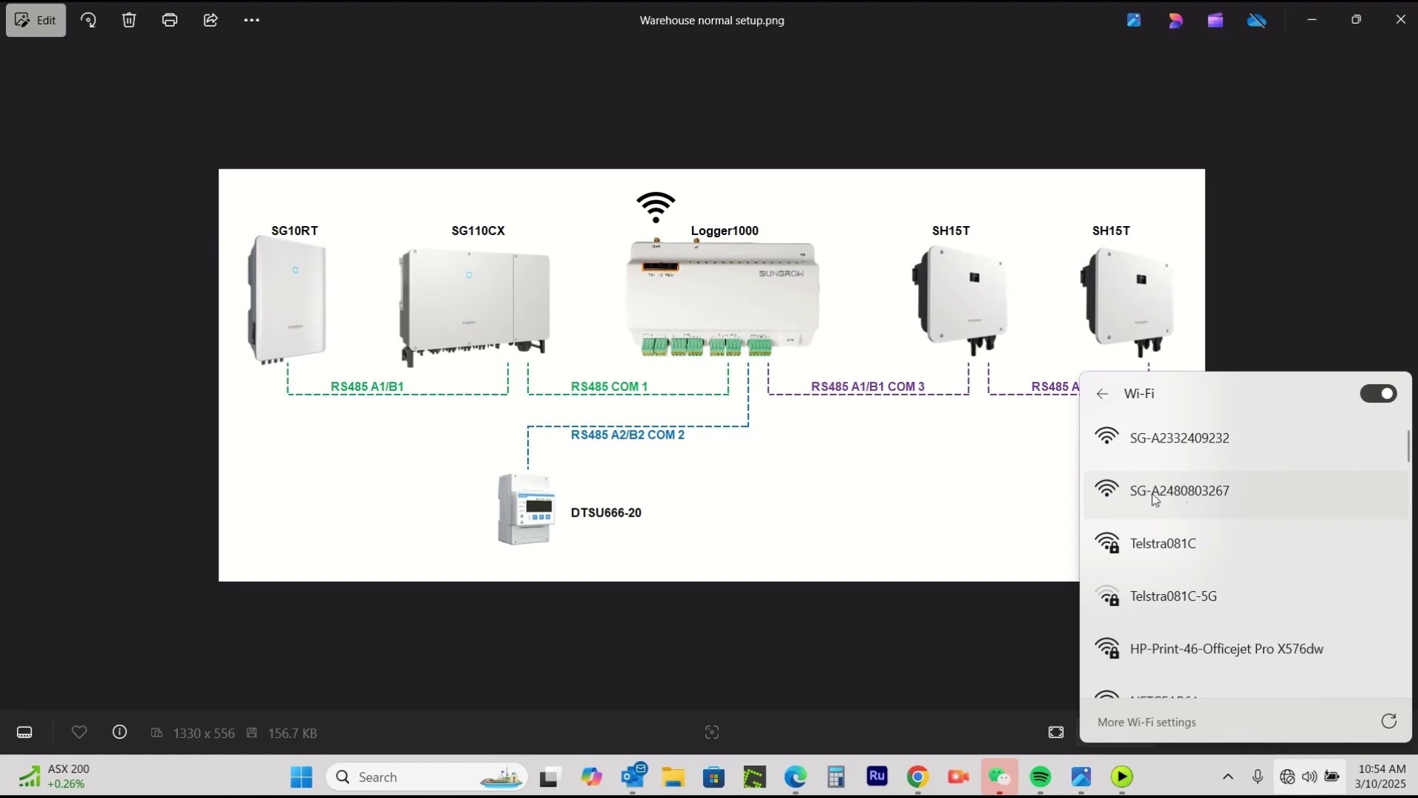
pyautogui.click(1198, 490)
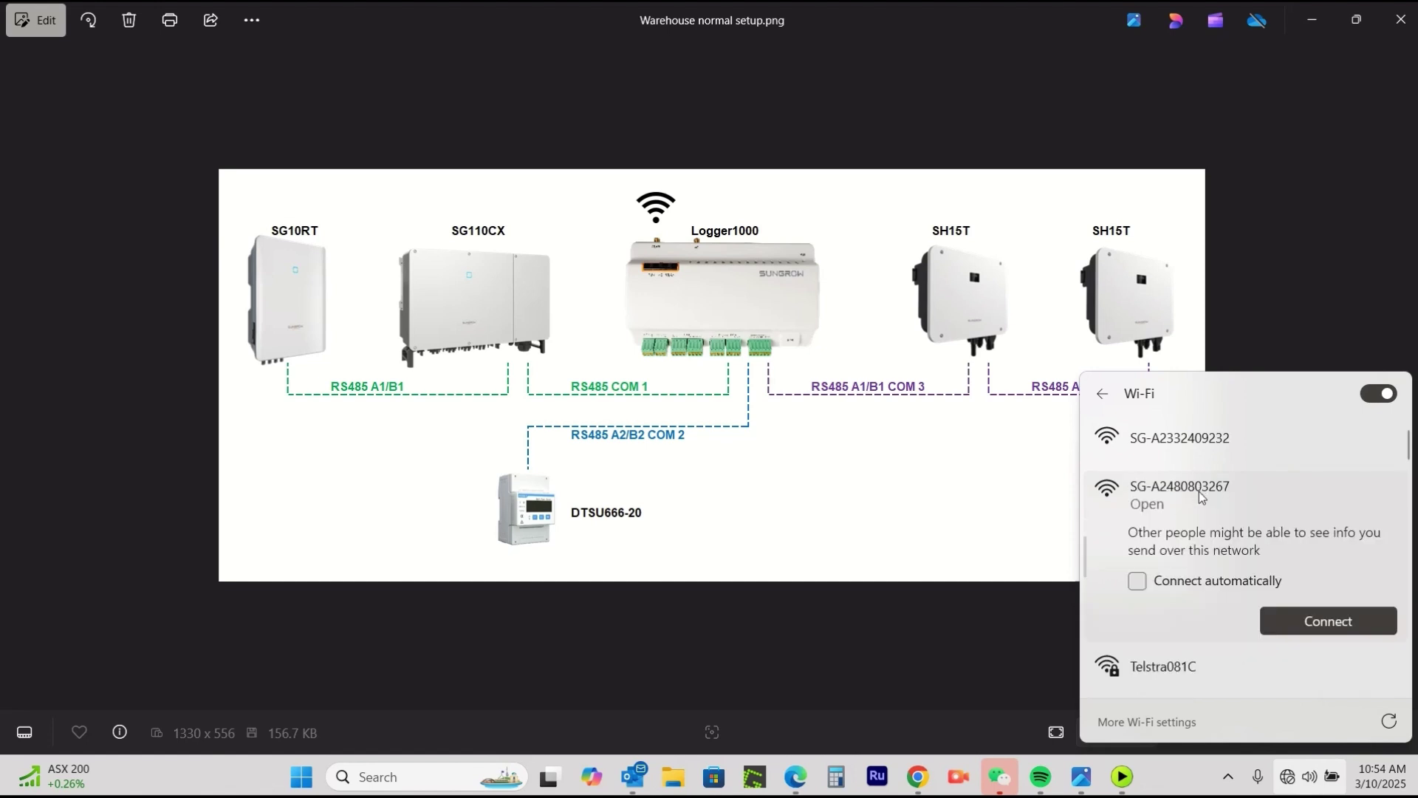
pyautogui.click(1312, 622)
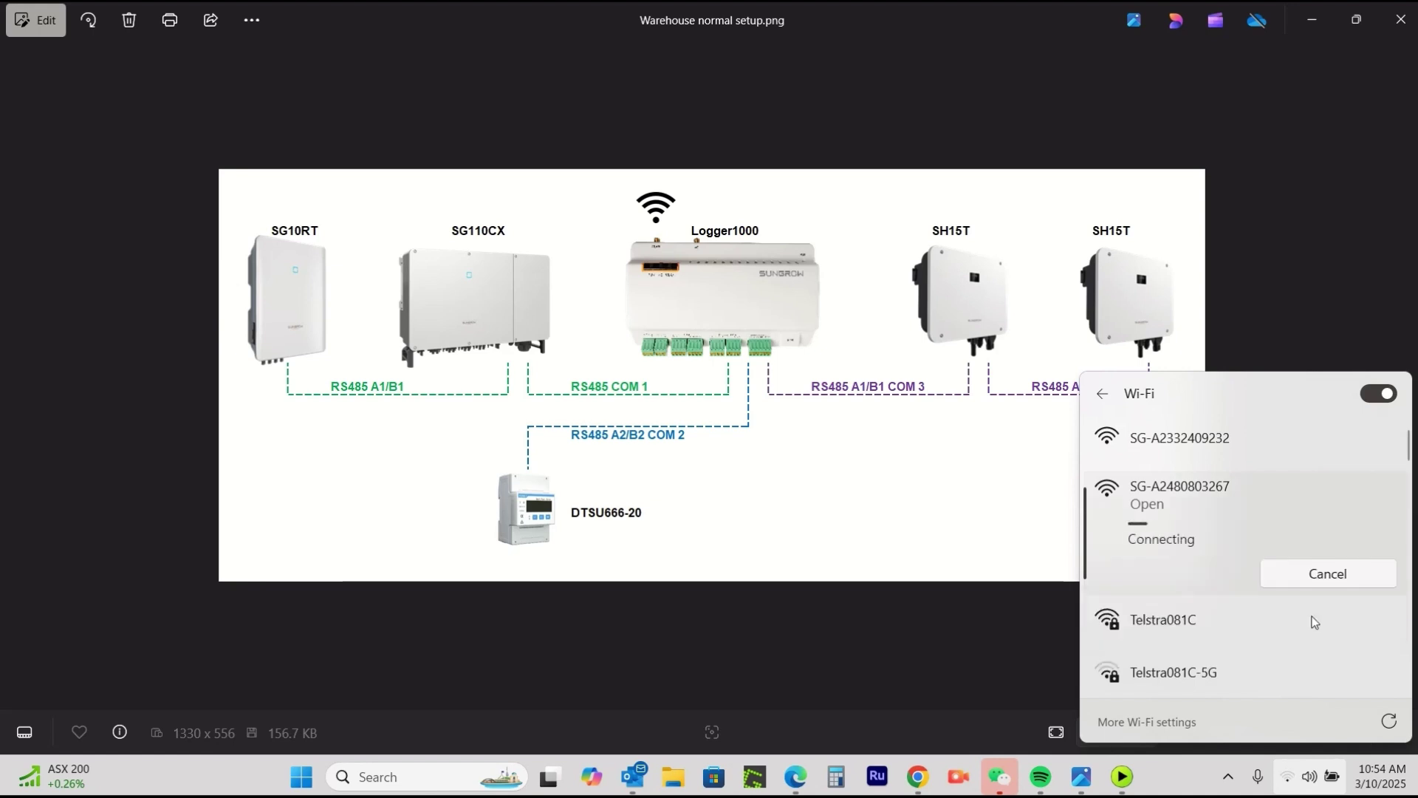
pyautogui.click(1322, 237)
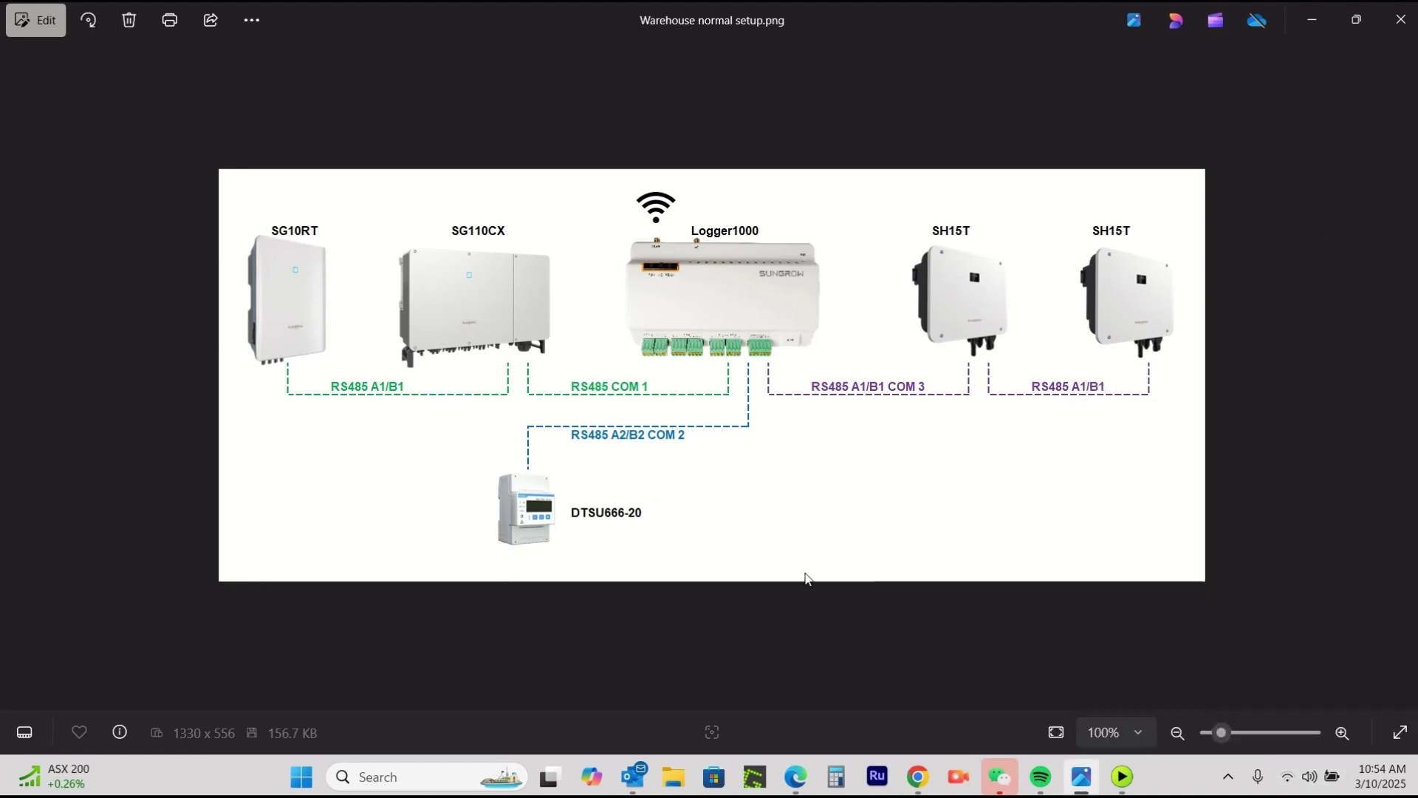
pyautogui.click(925, 781)
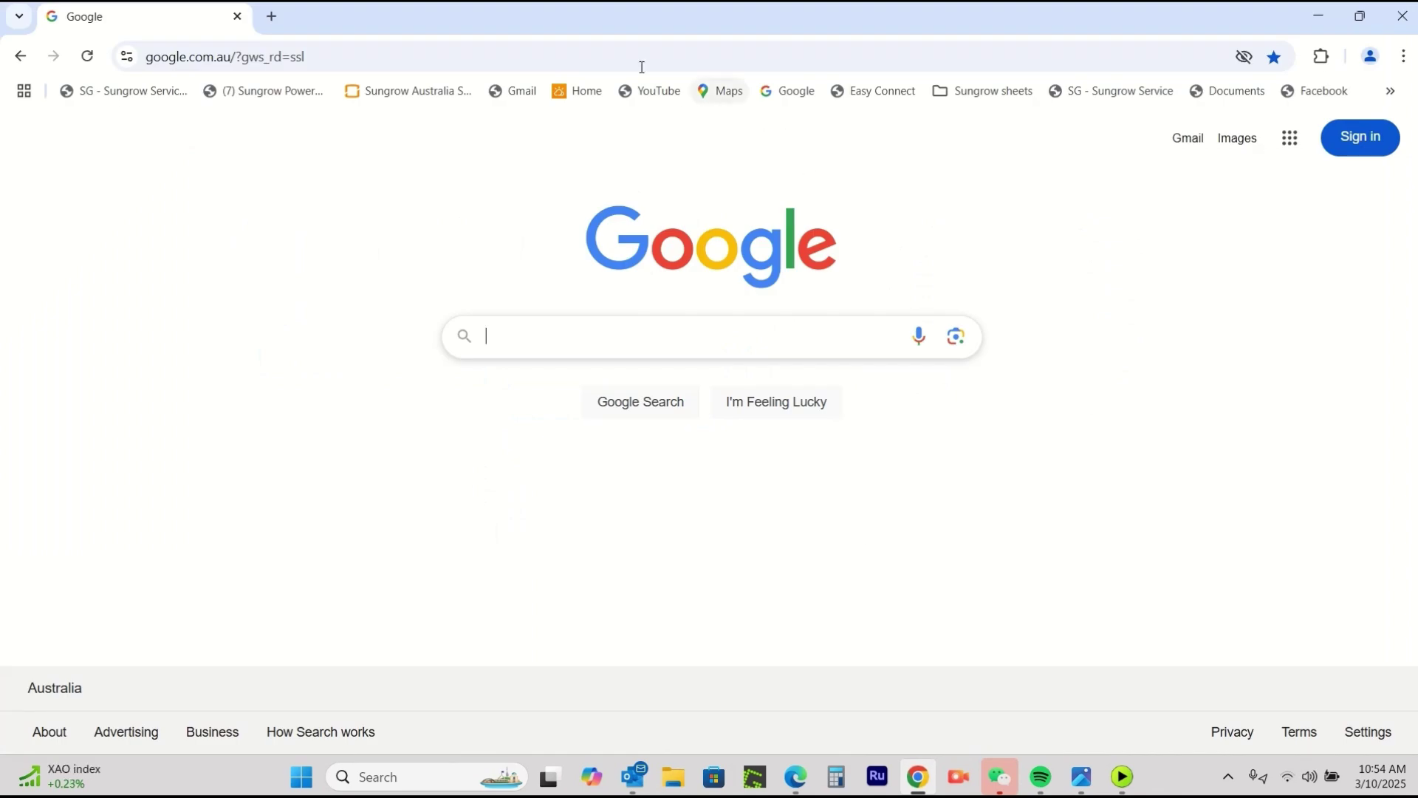
pyautogui.click(376, 56)
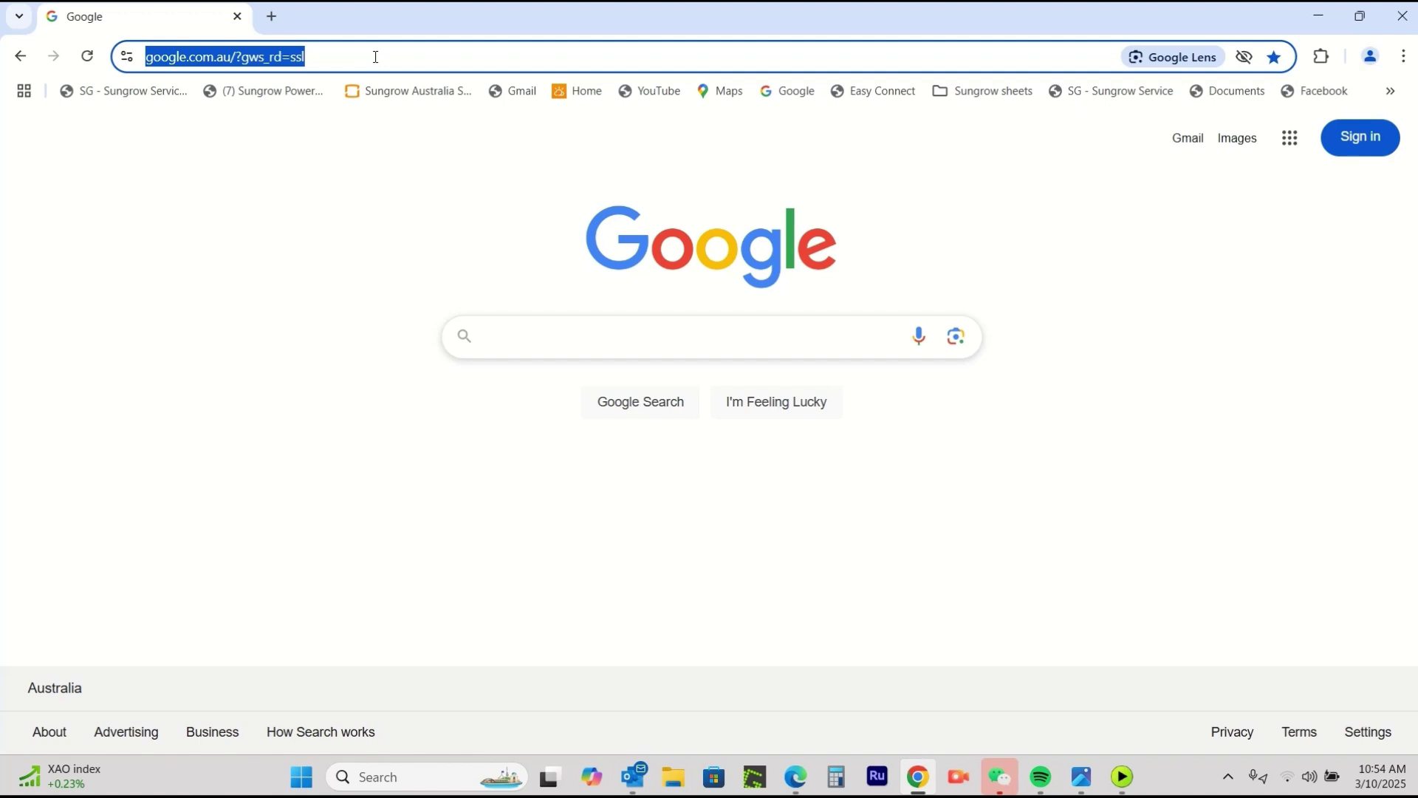
pyautogui.press('BackSpace')
pyautogui.write('https')
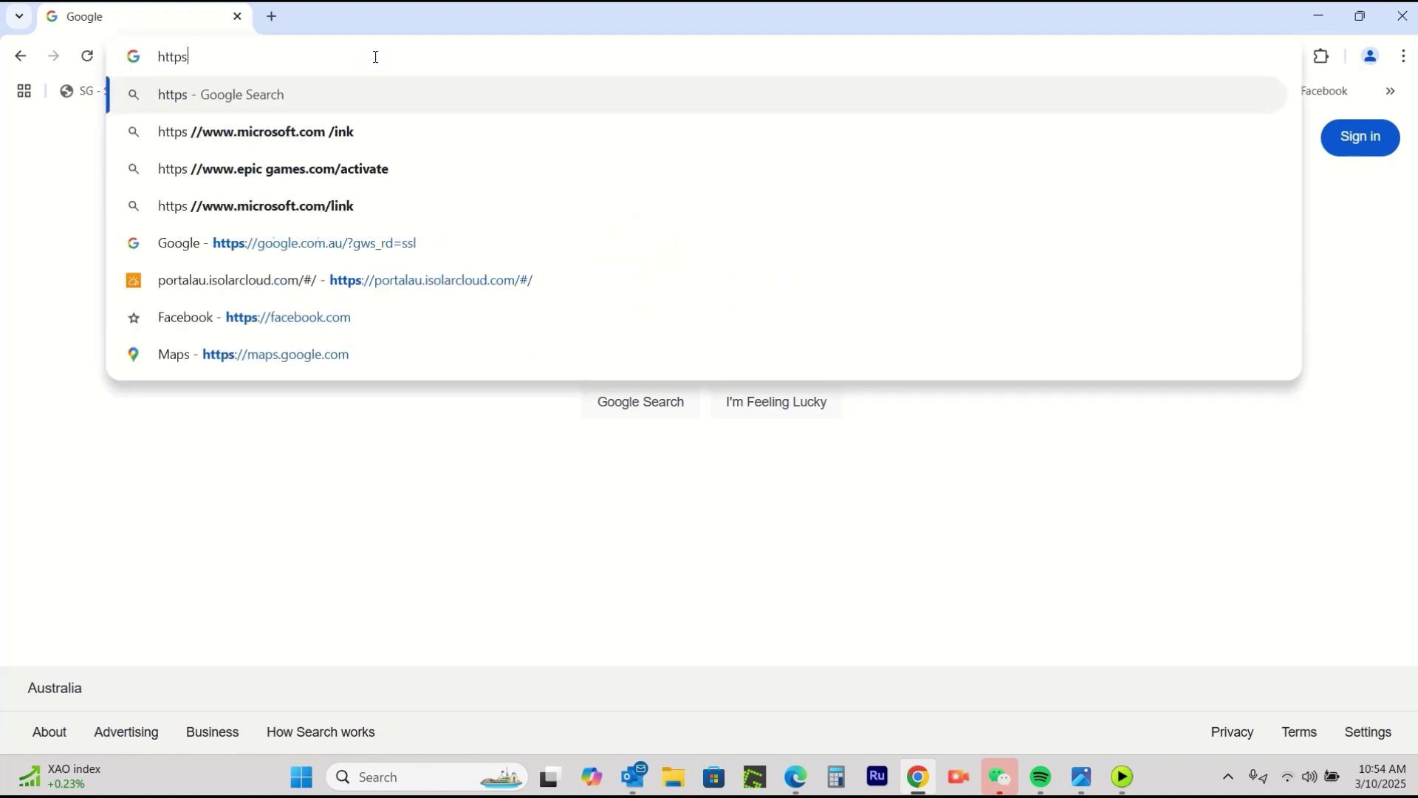
pyautogui.write('://')
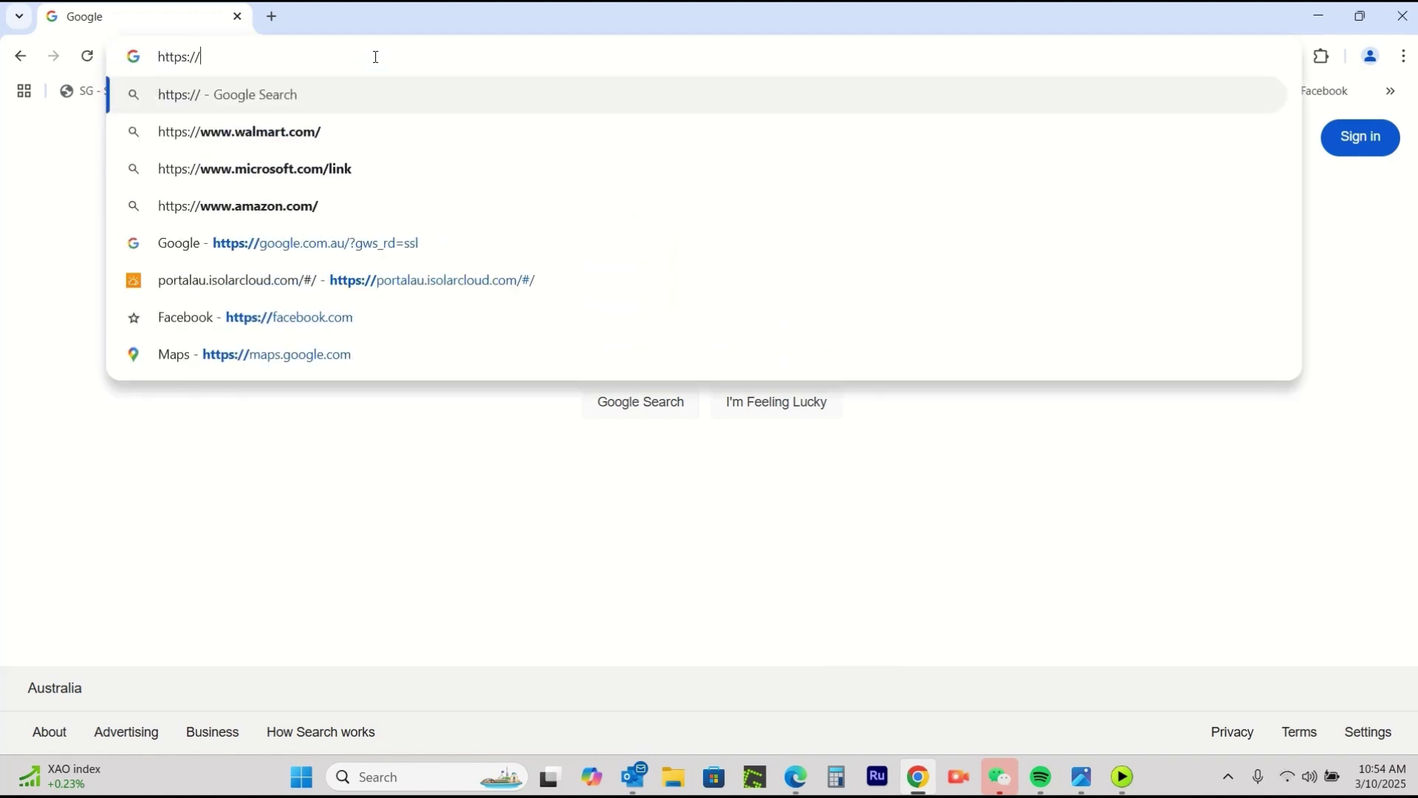
pyautogui.write('11')
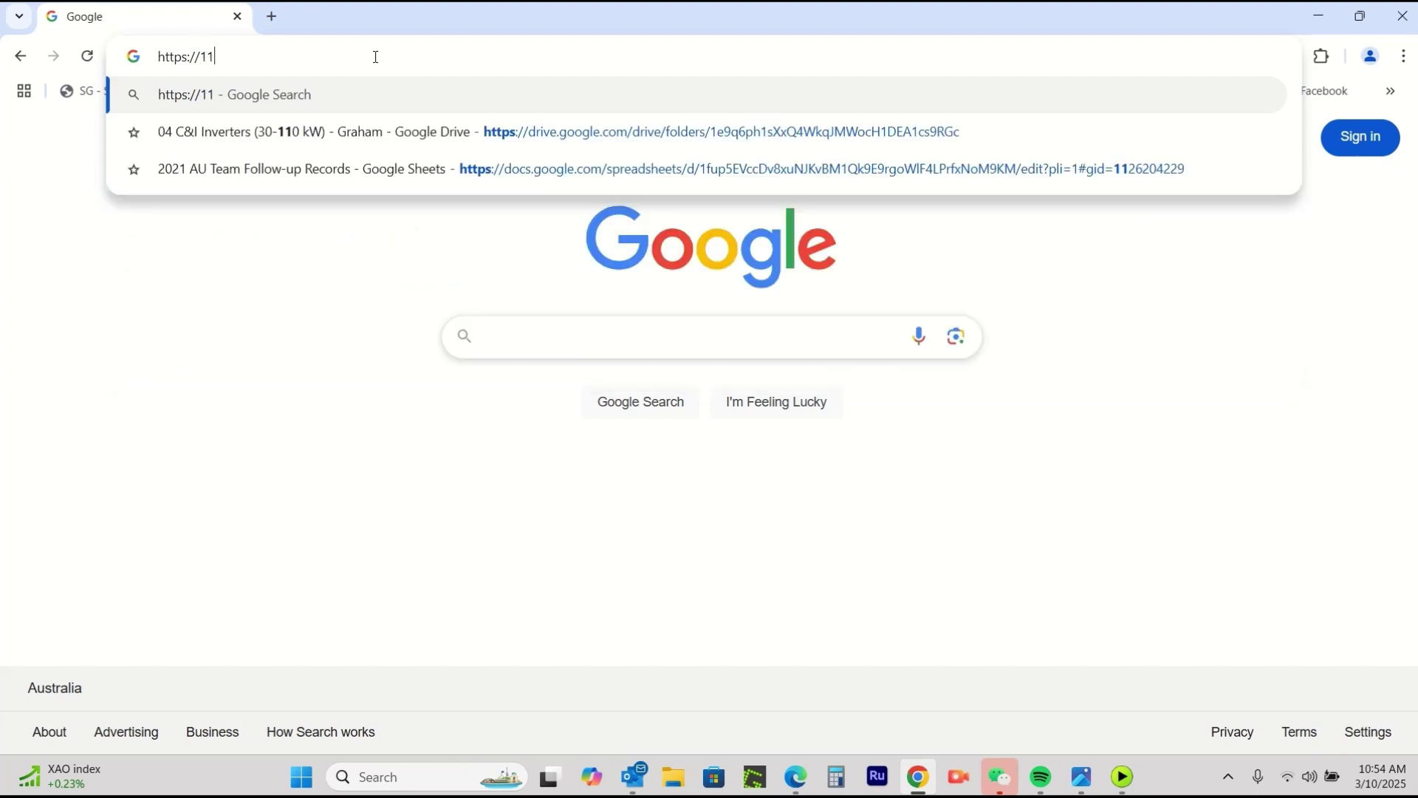
pyautogui.write('.11.11.1')
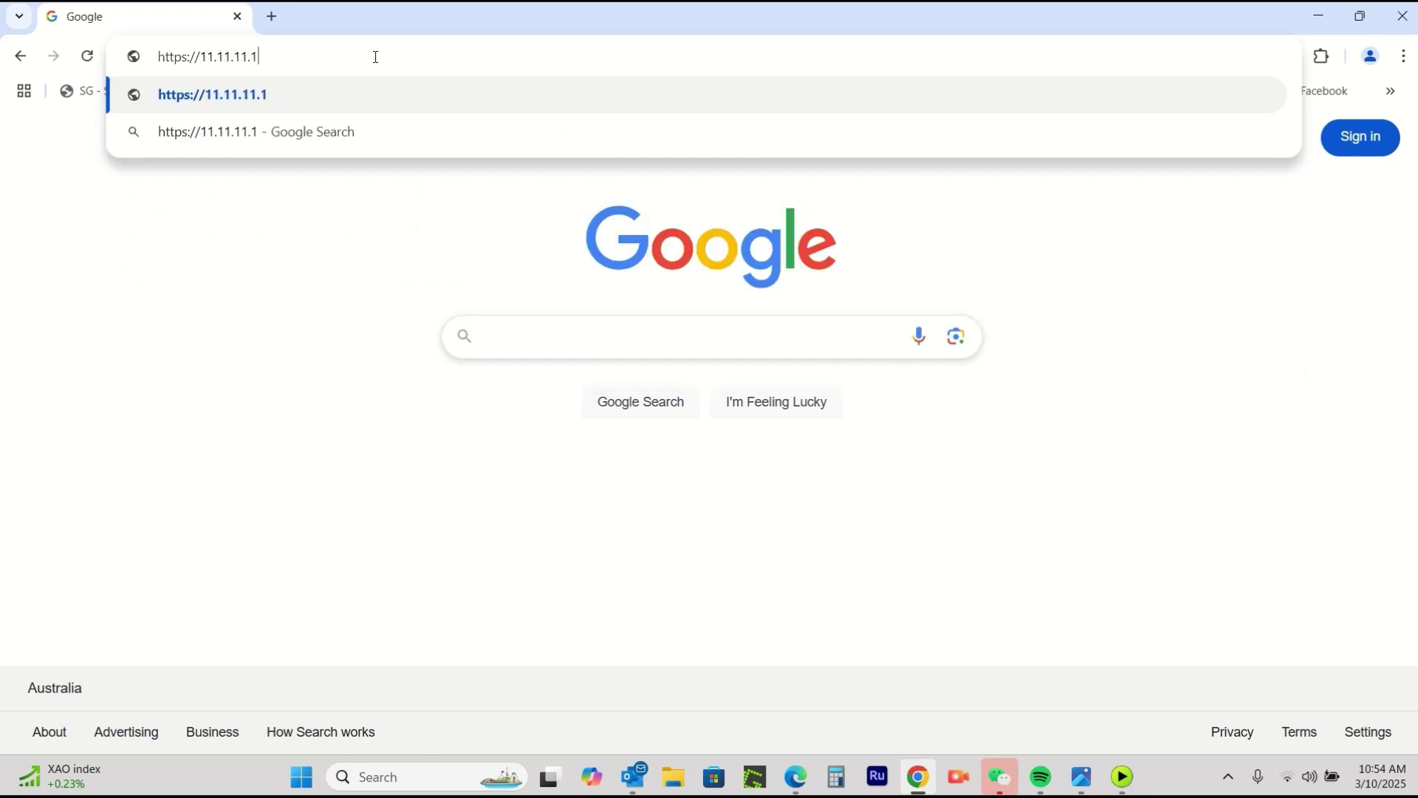
pyautogui.press('Return')
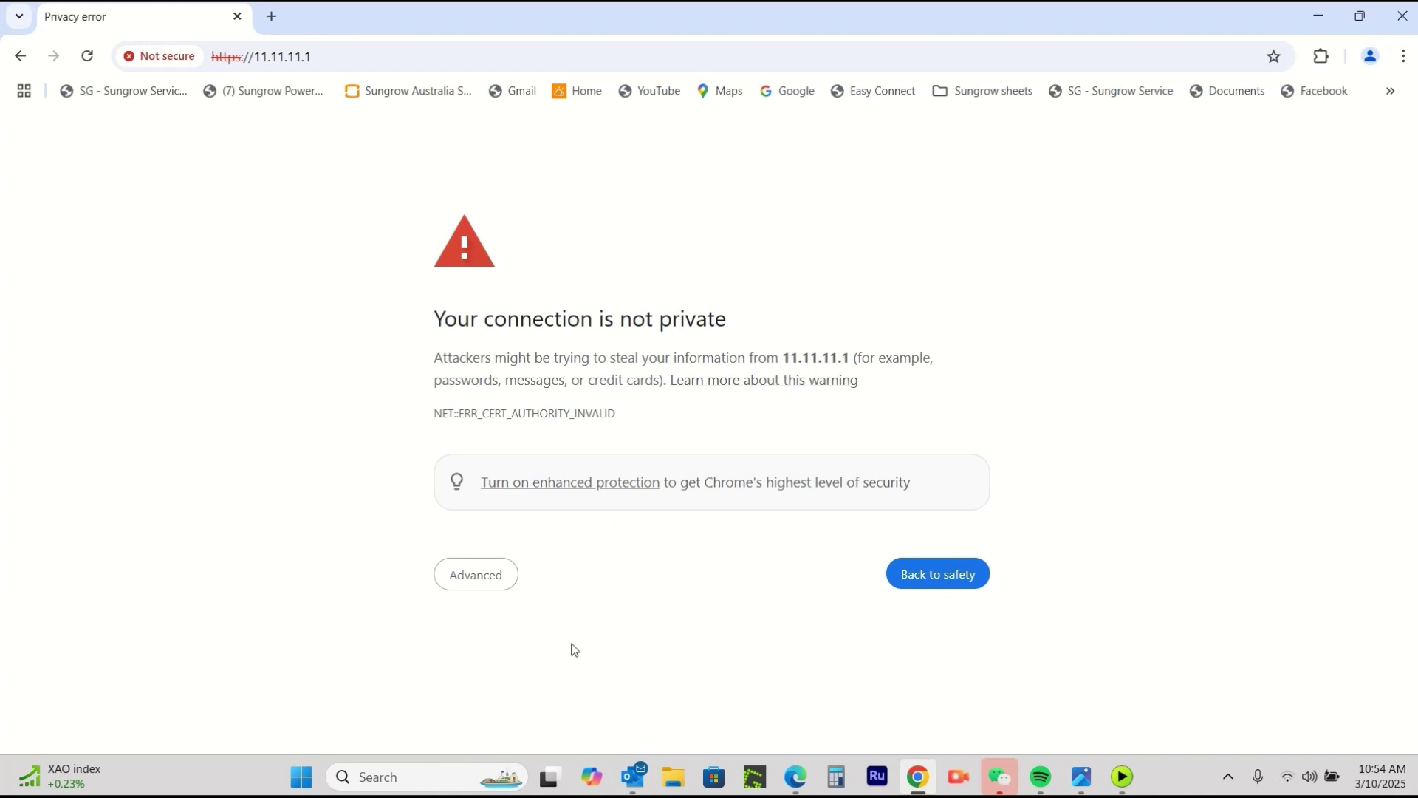
pyautogui.click(464, 575)
pyautogui.scroll(-1, 561, 642)
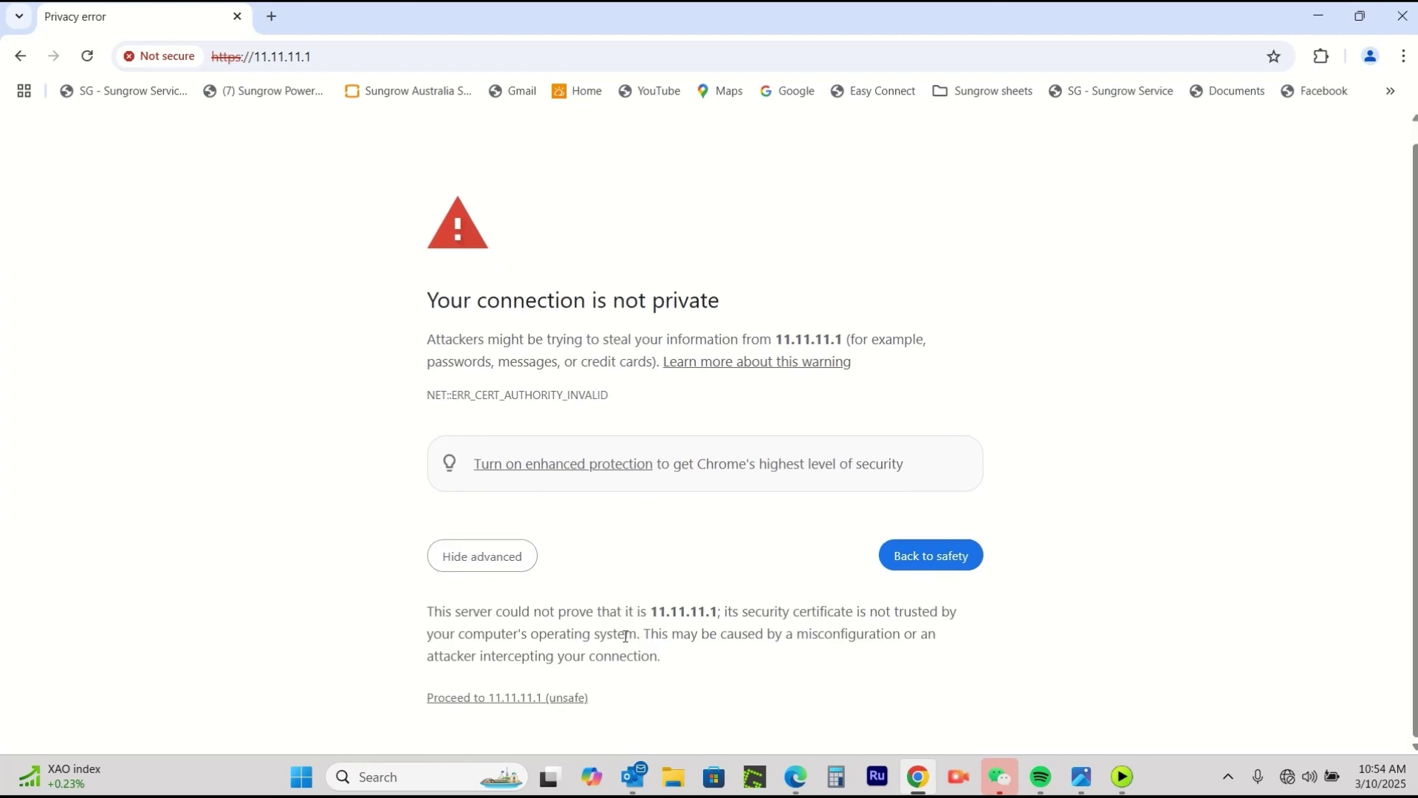
pyautogui.click(485, 698)
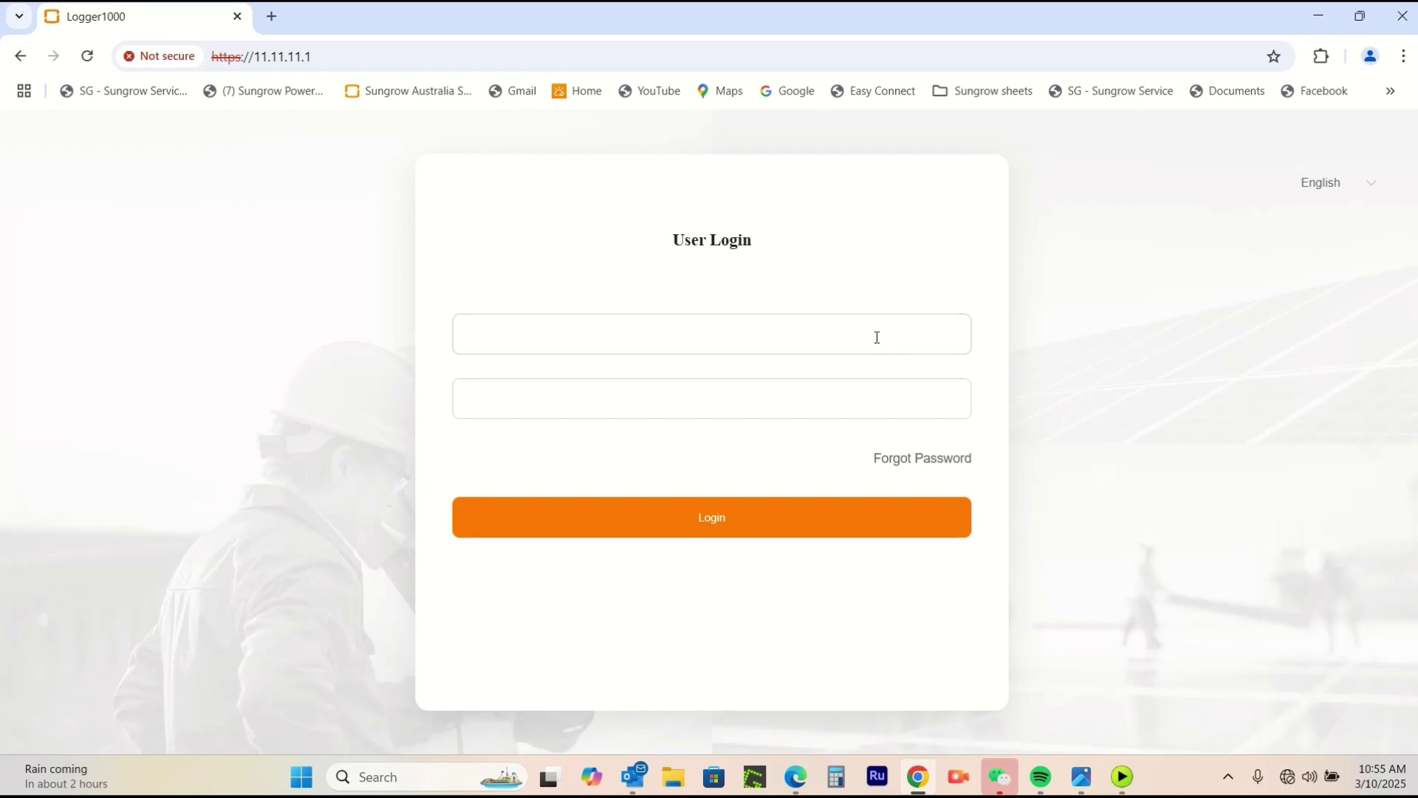
# Log in with the maintenance account username and default password.
pyautogui.write('maintain')
pyautogui.click(551, 397)
pyautogui.click(955, 396)
pyautogui.click(733, 527)
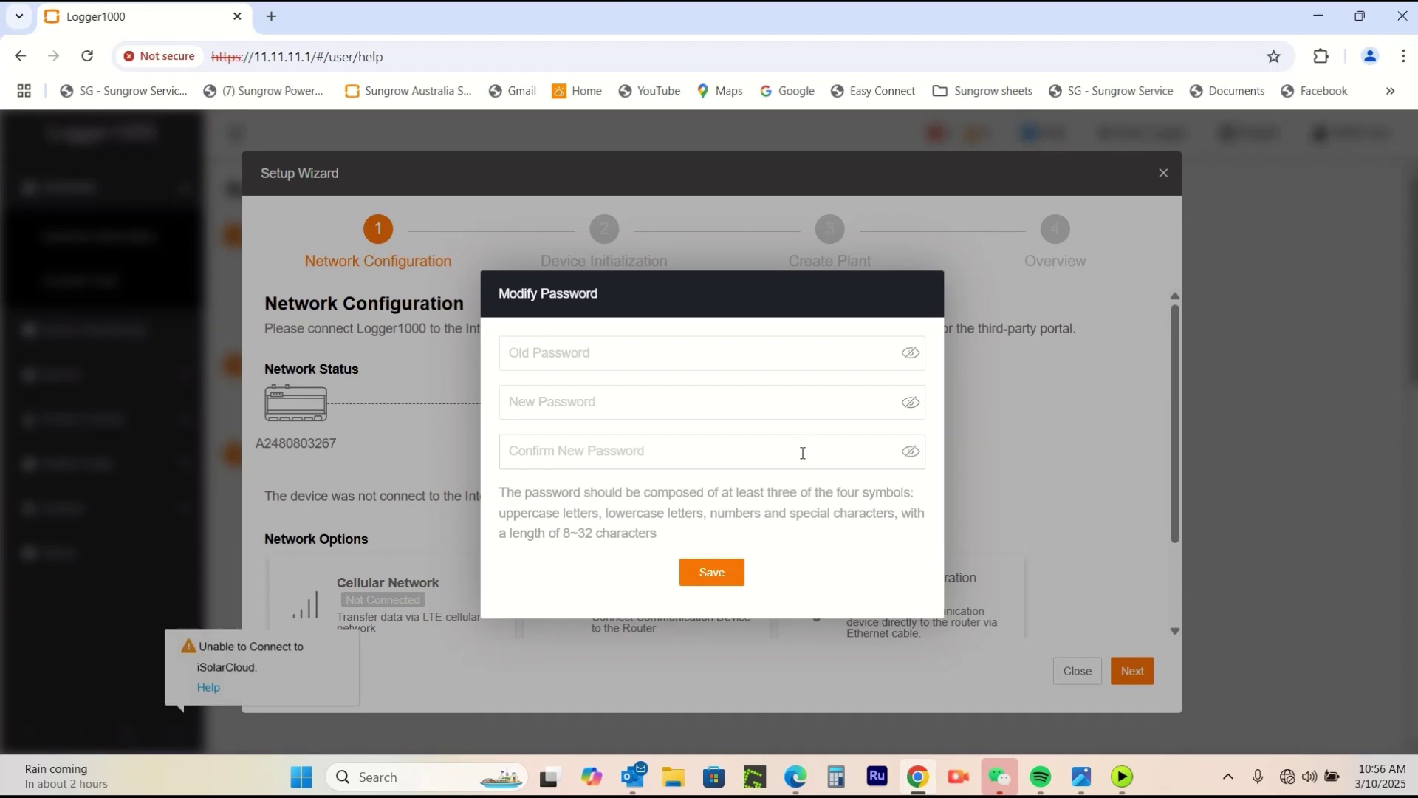
# In Modify Password, enter the old password, then enter a new password and confirm it matches.
pyautogui.click(657, 360)
pyautogui.write('••••••')
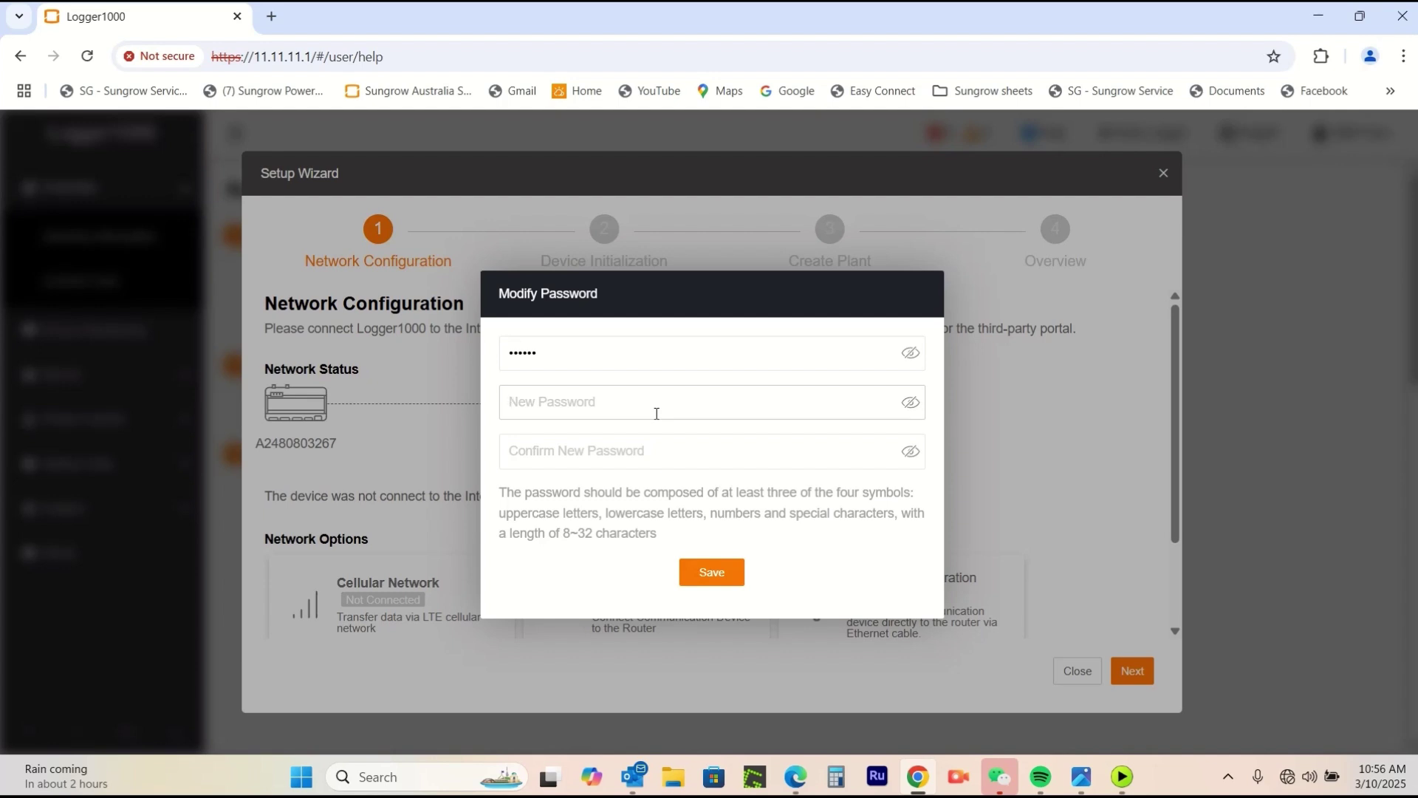
pyautogui.click(657, 413)
pyautogui.write('•')
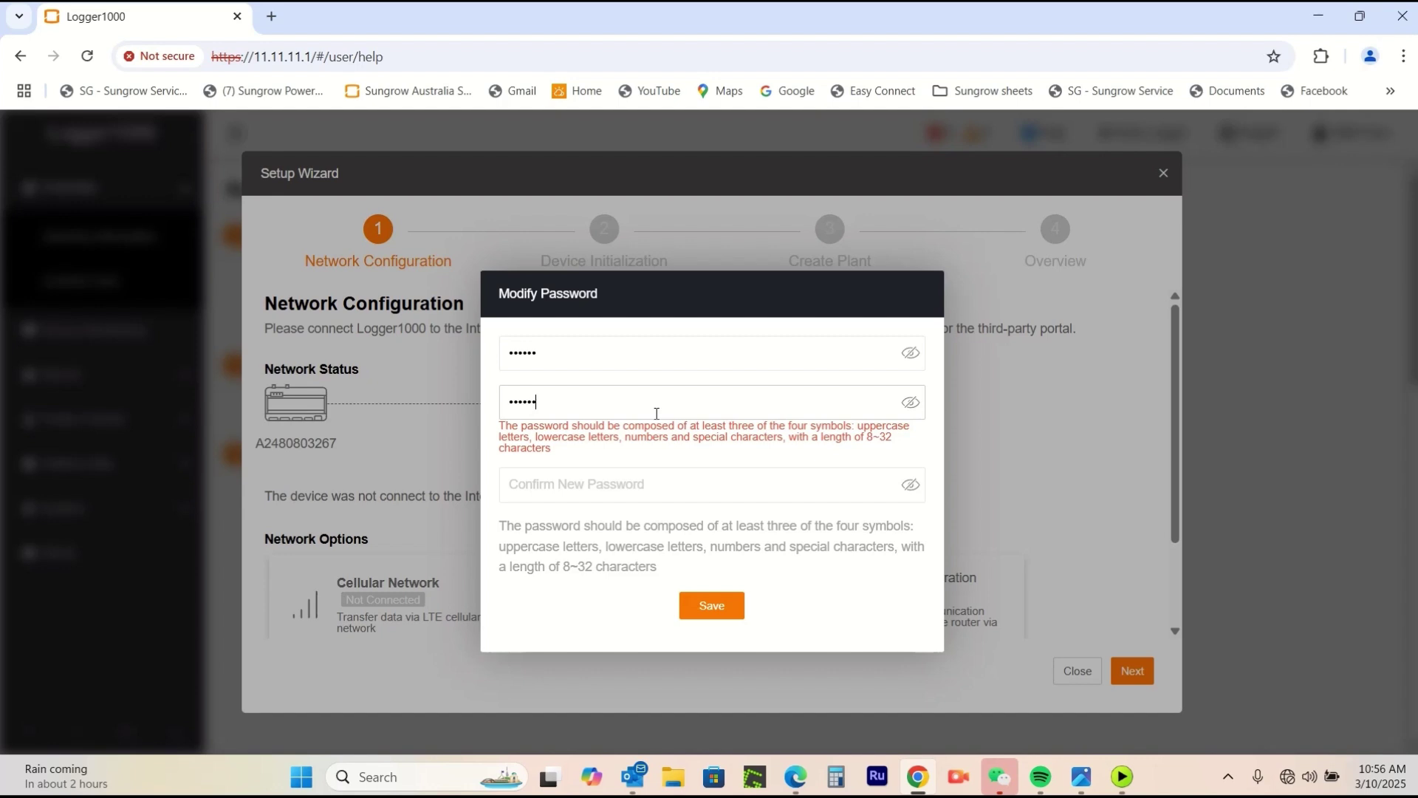
pyautogui.write('•••••••••')
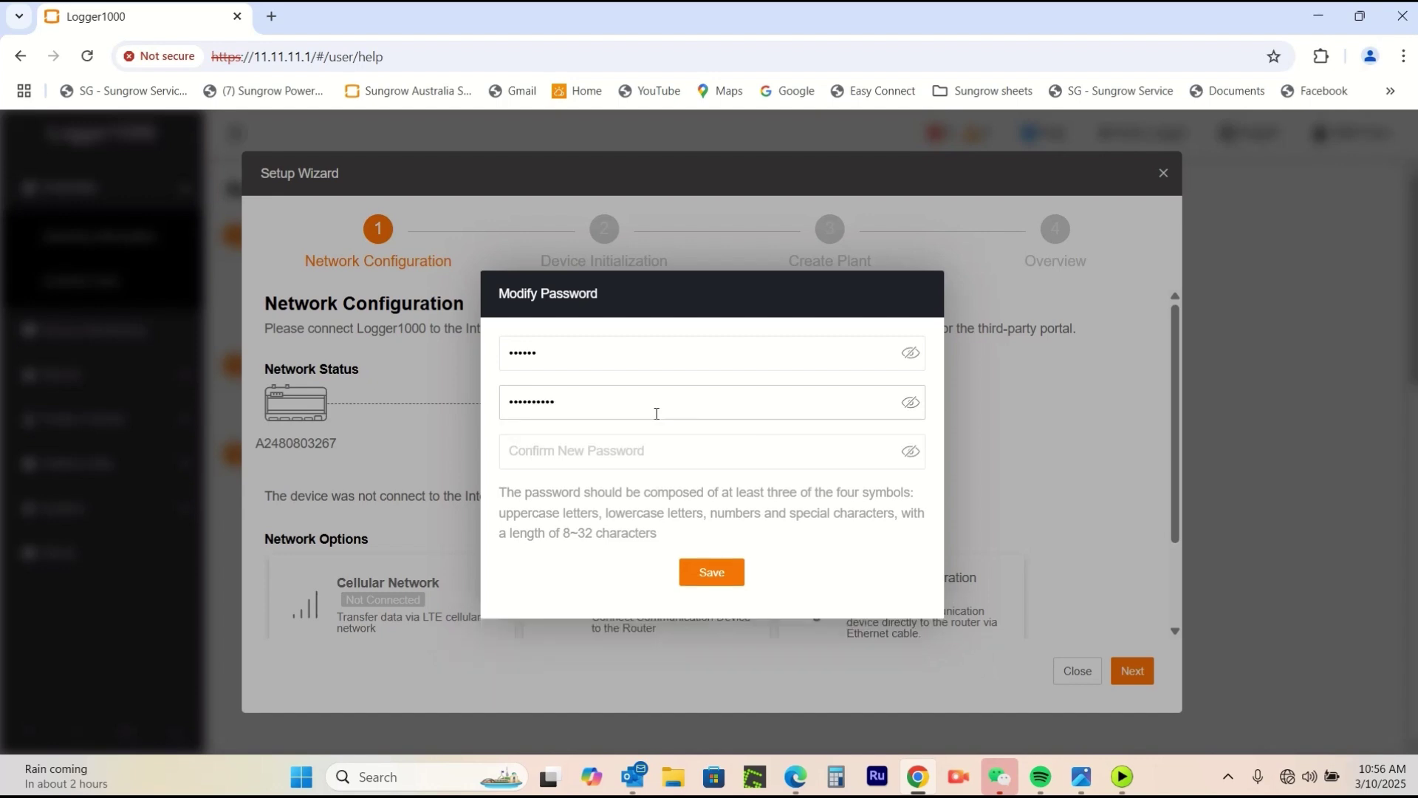
pyautogui.click(911, 403)
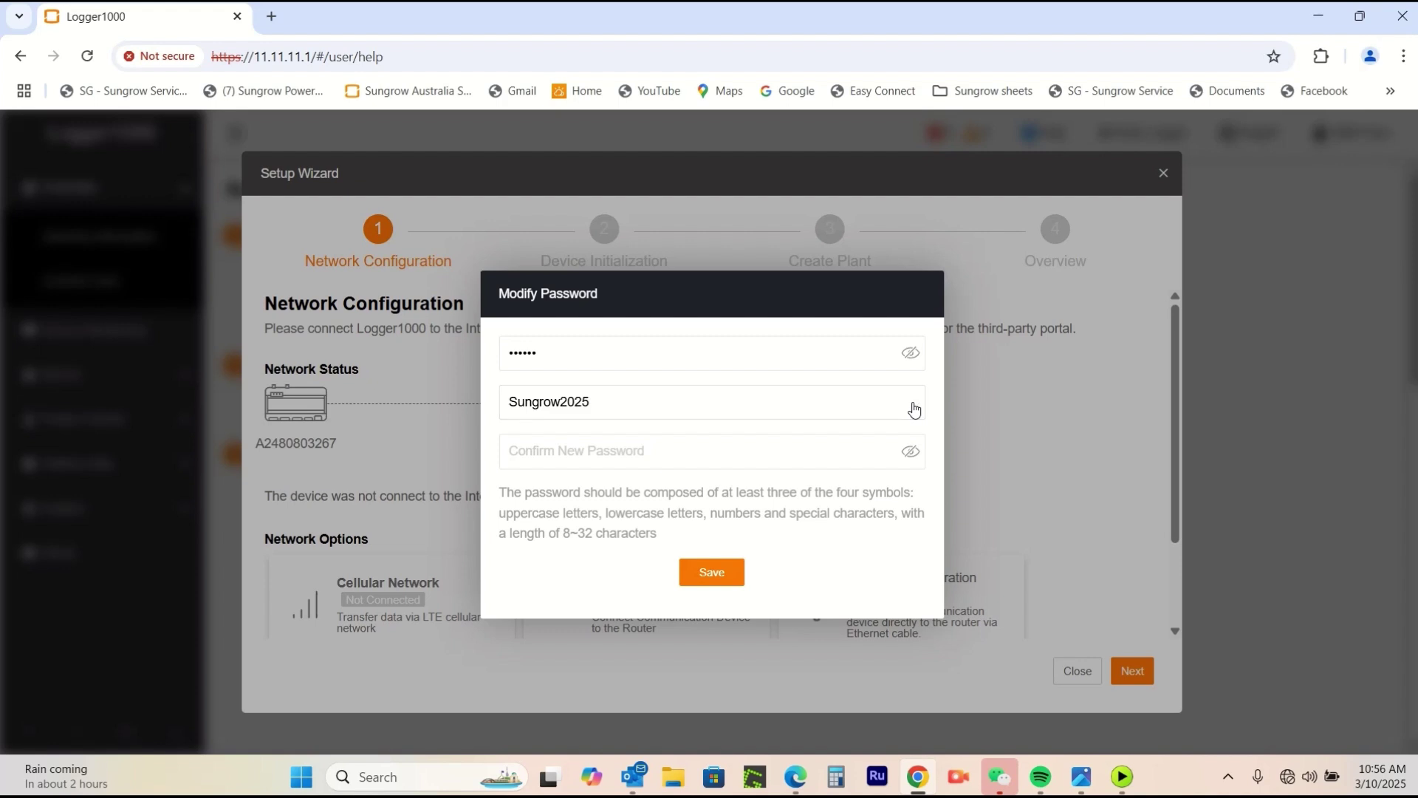
pyautogui.click(748, 450)
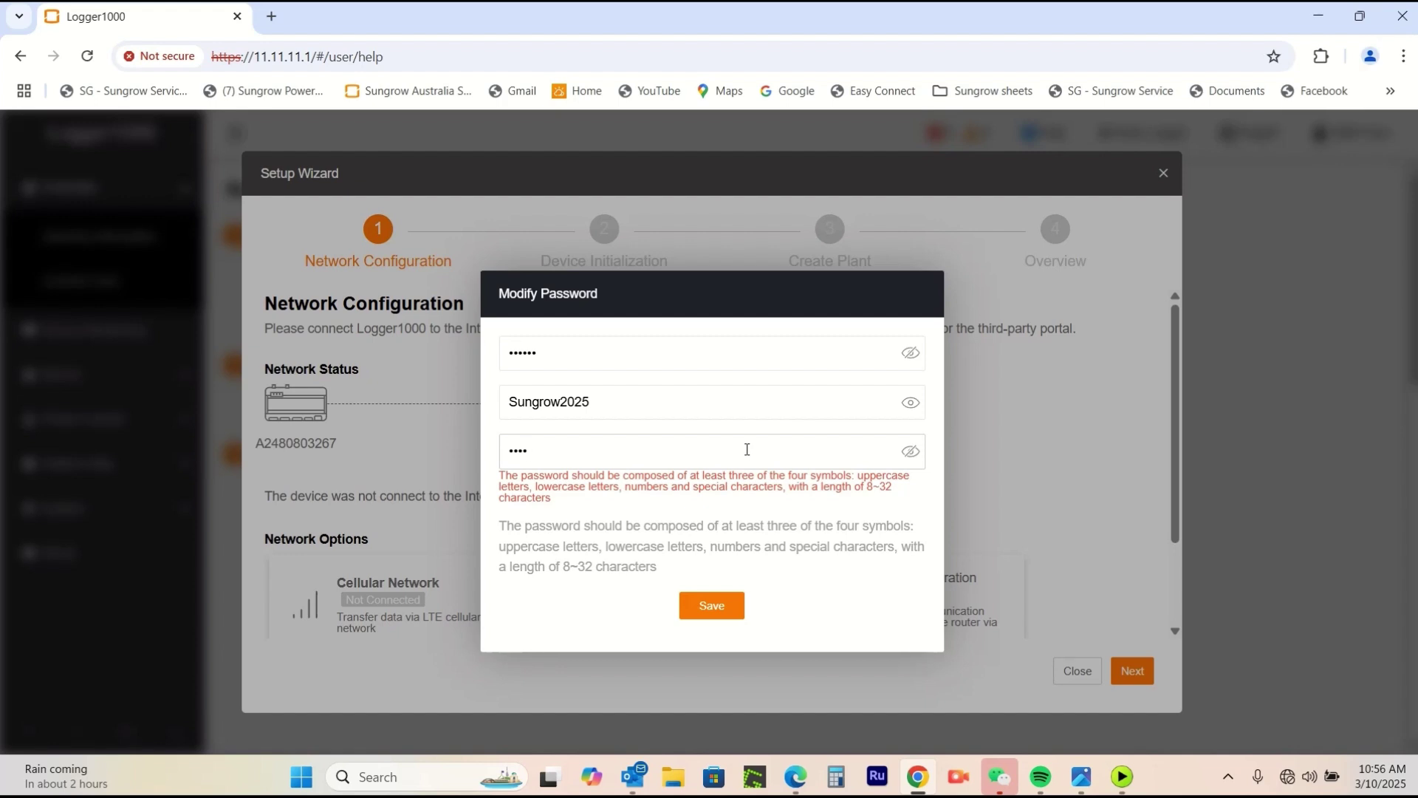
pyautogui.press('BackSpace')
pyautogui.press('BackSpace')
pyautogui.press('BackSpace')
pyautogui.press('BackSpace')
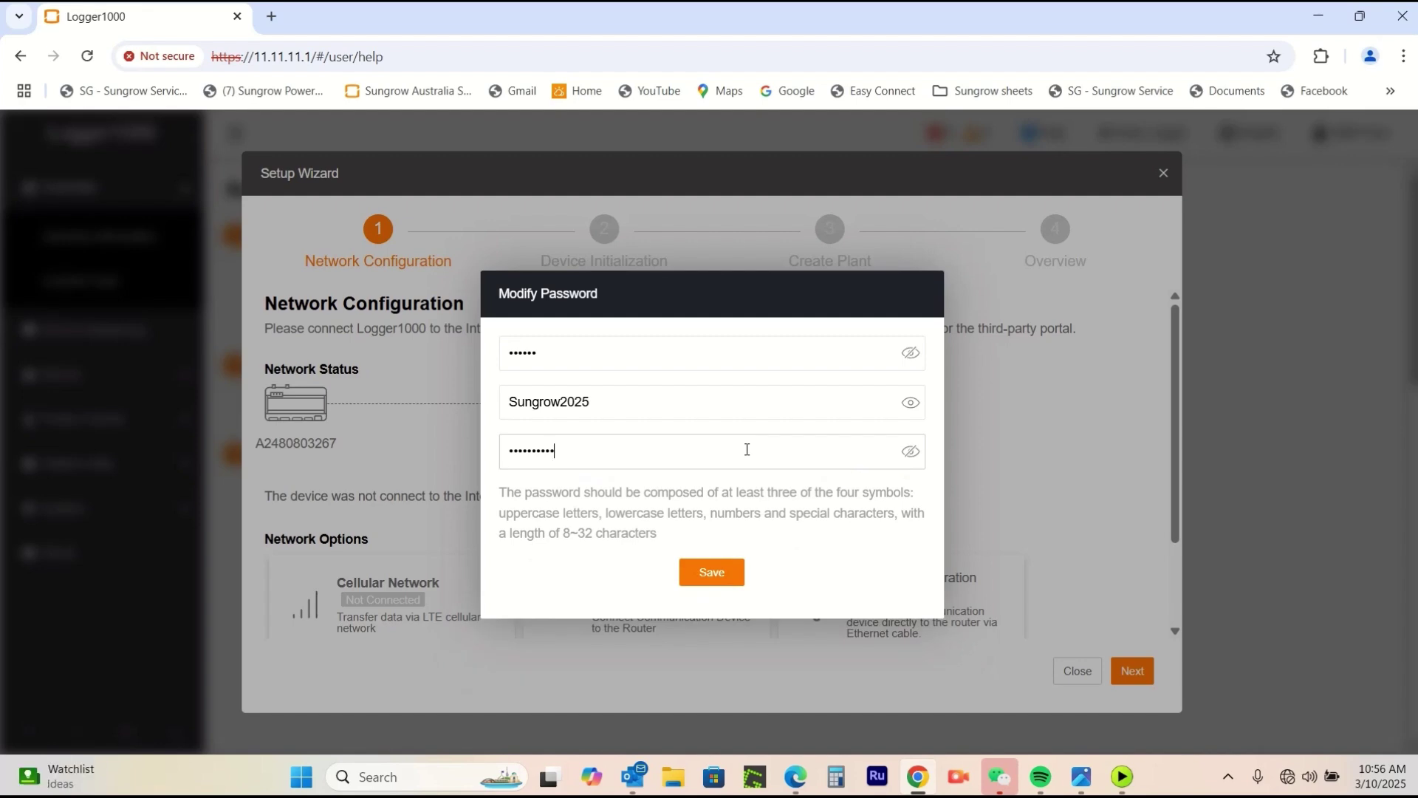
pyautogui.click(910, 452)
# Save the new password, then log back in with the maintenance username and new password.
pyautogui.click(711, 574)
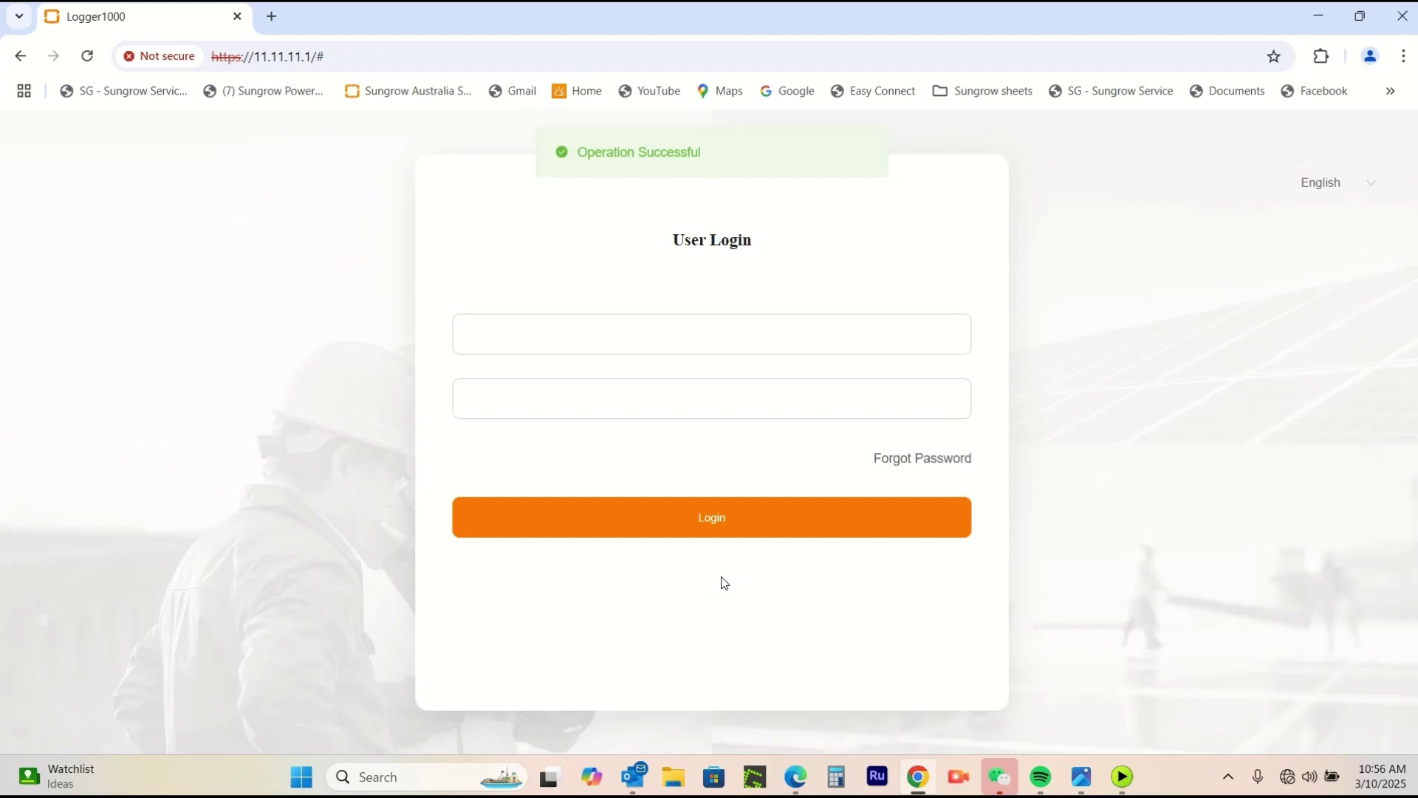
pyautogui.click(725, 333)
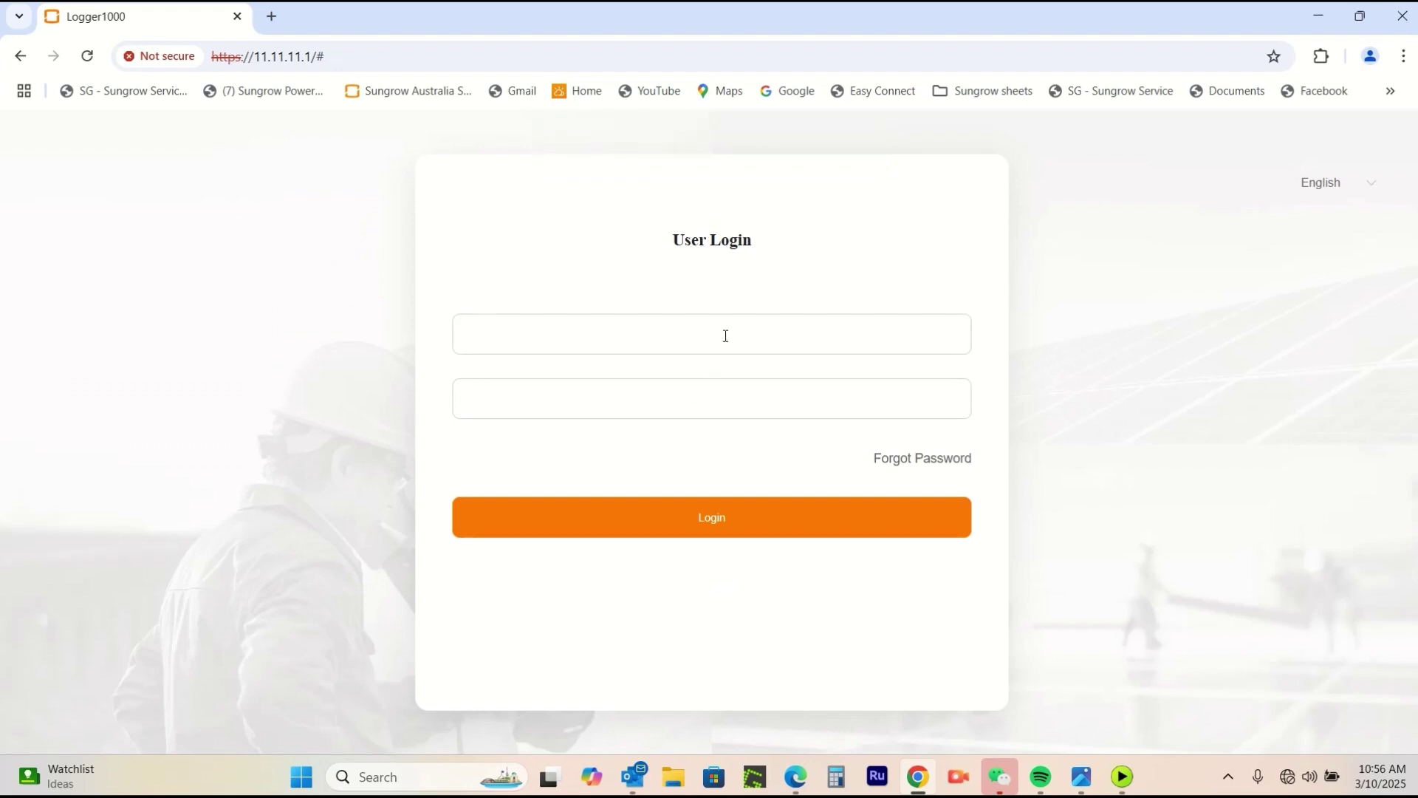
pyautogui.write('maintain')
pyautogui.click(763, 403)
pyautogui.click(782, 526)
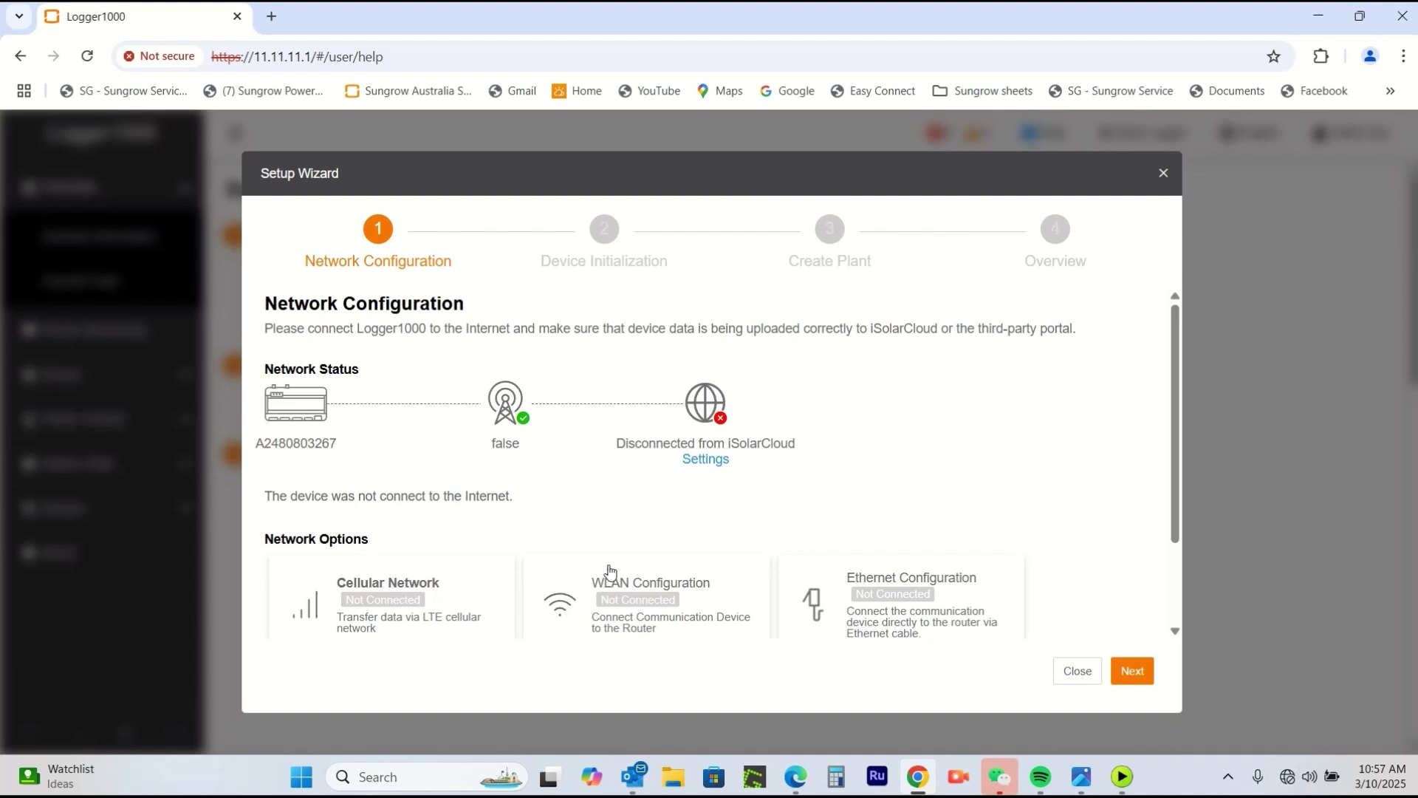
# Set the Ethernet configuration to obtain its IP automatically via DHCP, then close it.
pyautogui.click(888, 602)
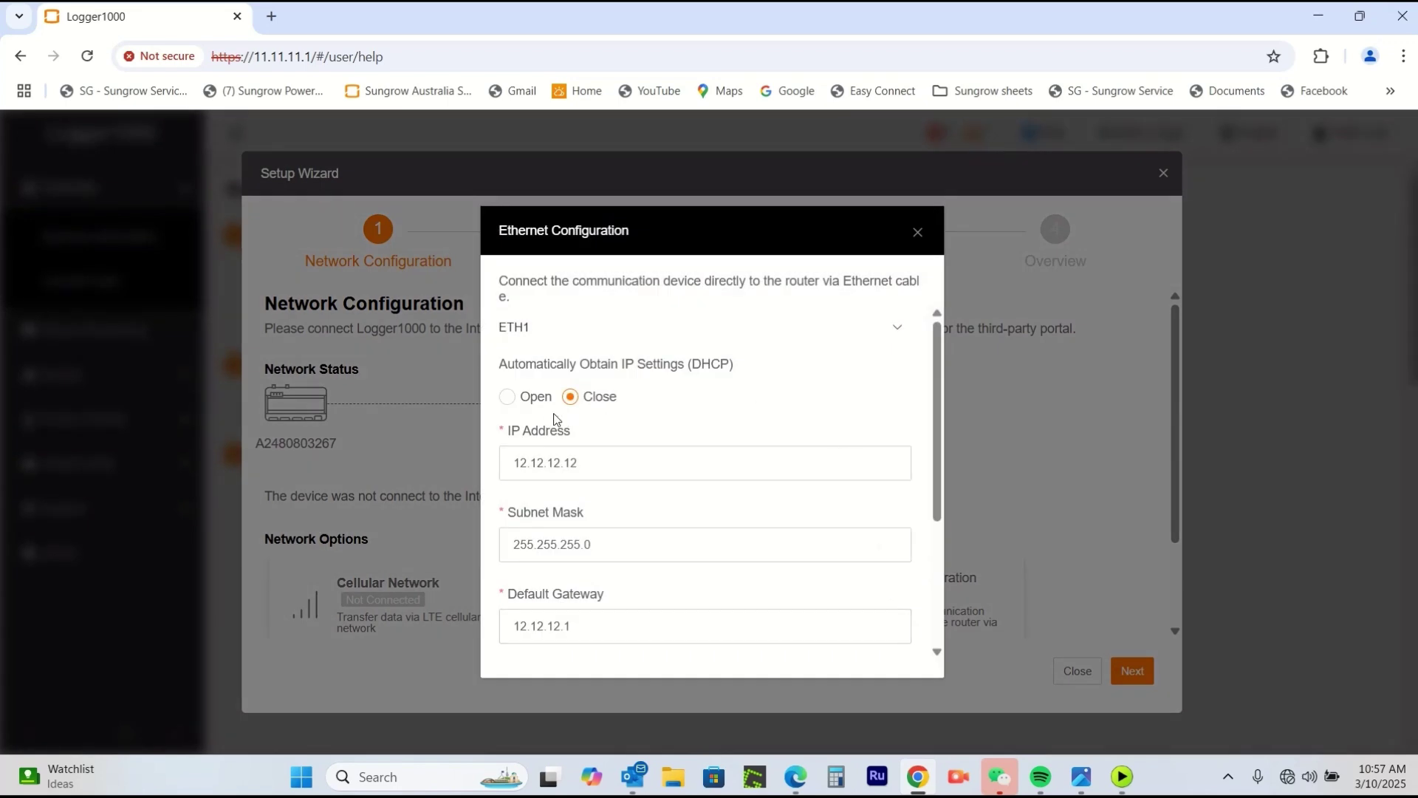
pyautogui.click(508, 399)
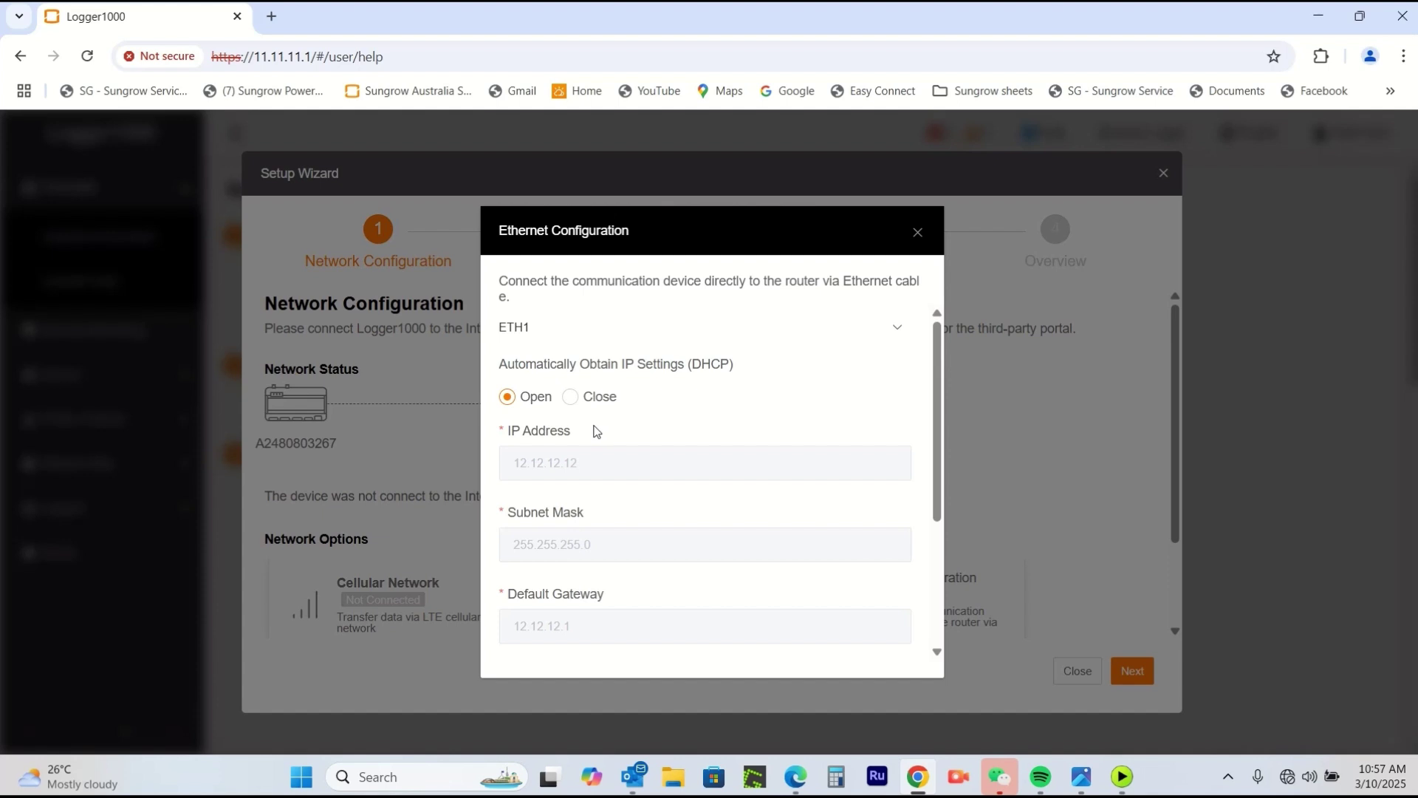
pyautogui.click(571, 399)
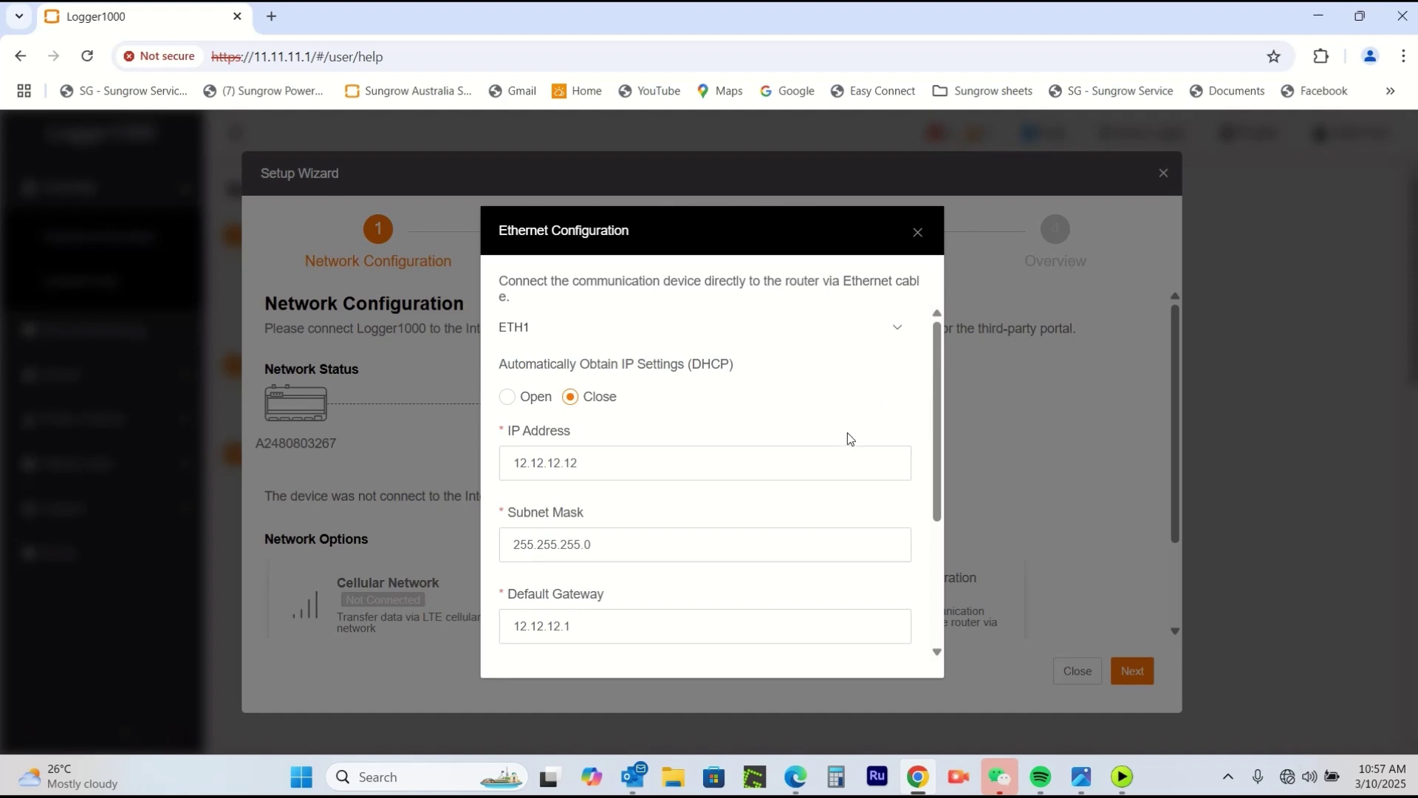
pyautogui.scroll(-3, 845, 414)
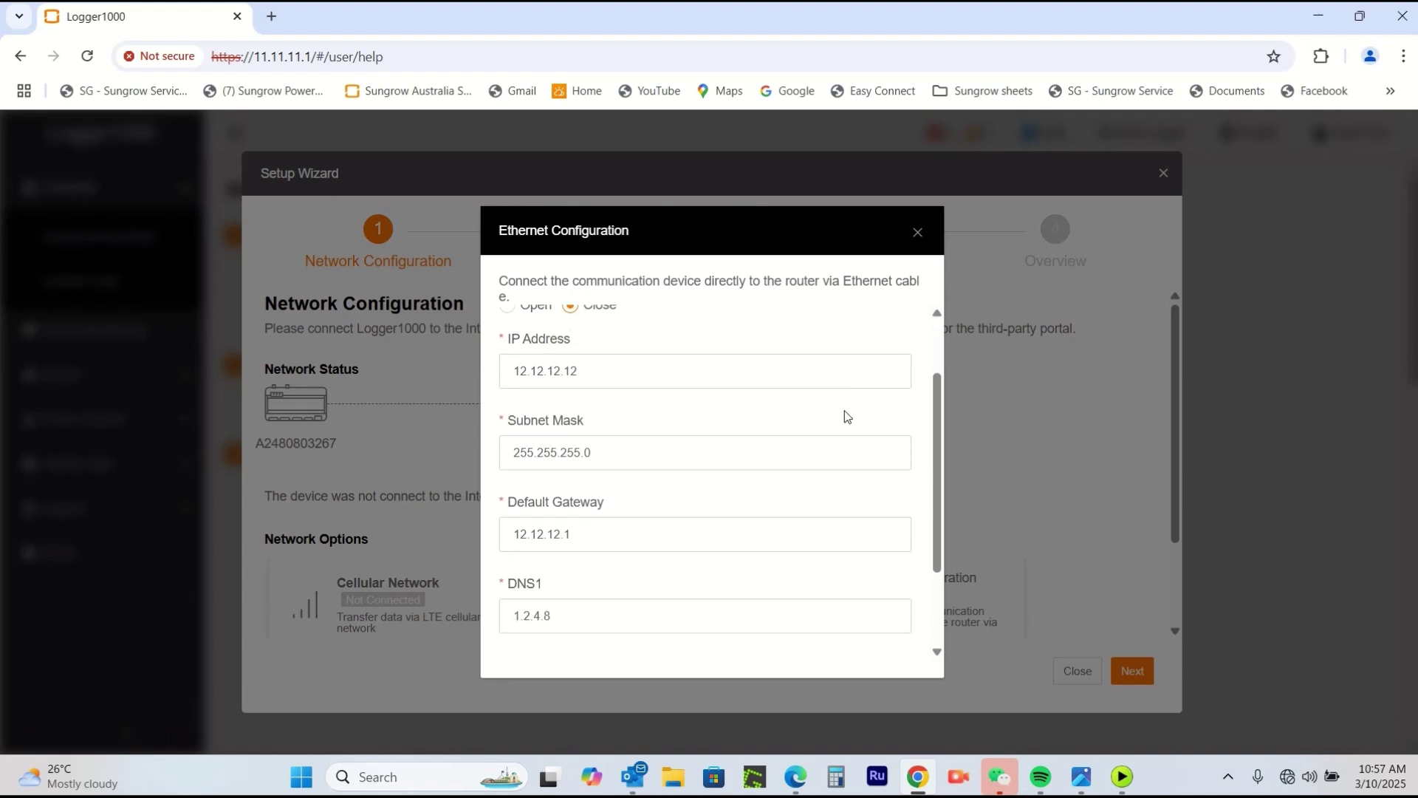
pyautogui.scroll(3, 844, 409)
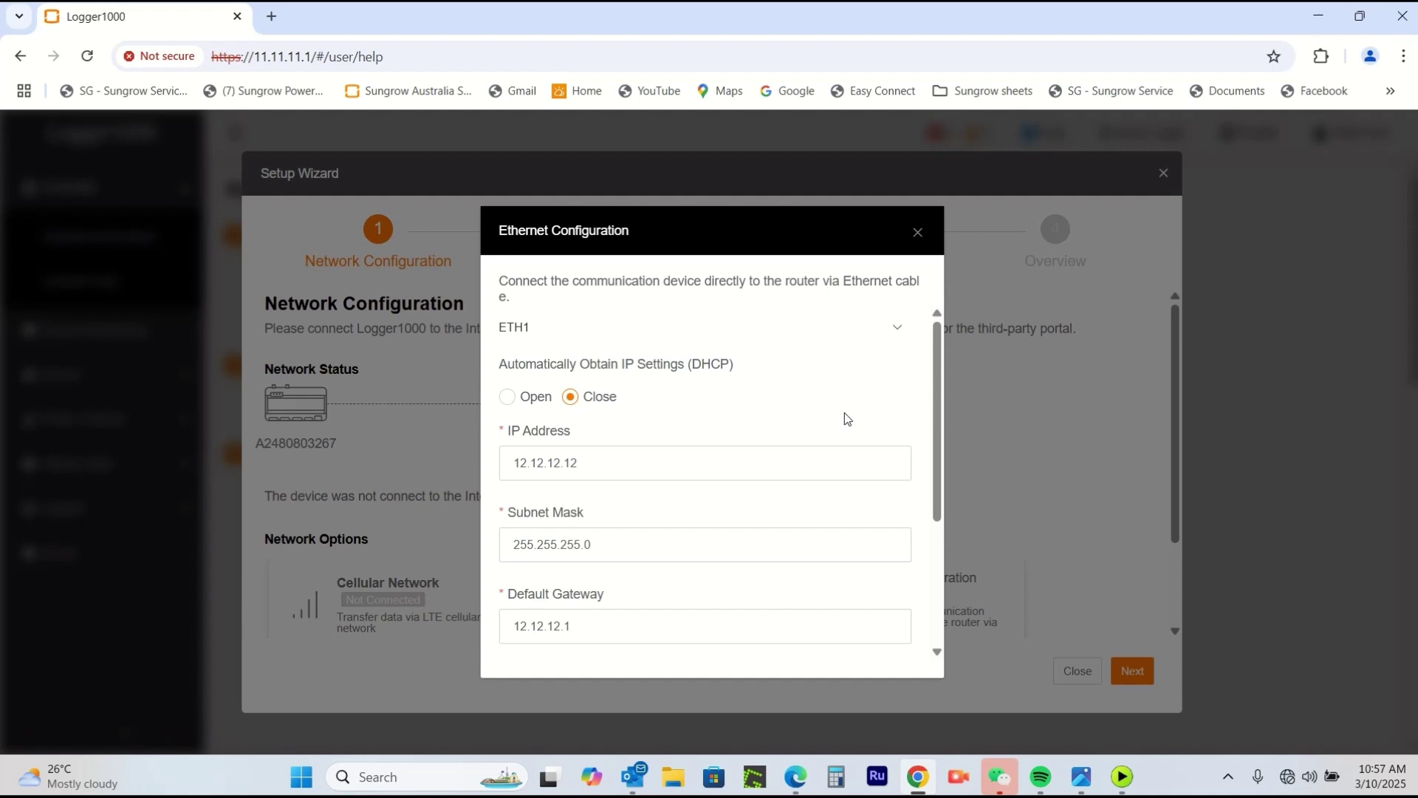
pyautogui.scroll(-3, 844, 414)
pyautogui.scroll(3, 850, 416)
pyautogui.click(507, 396)
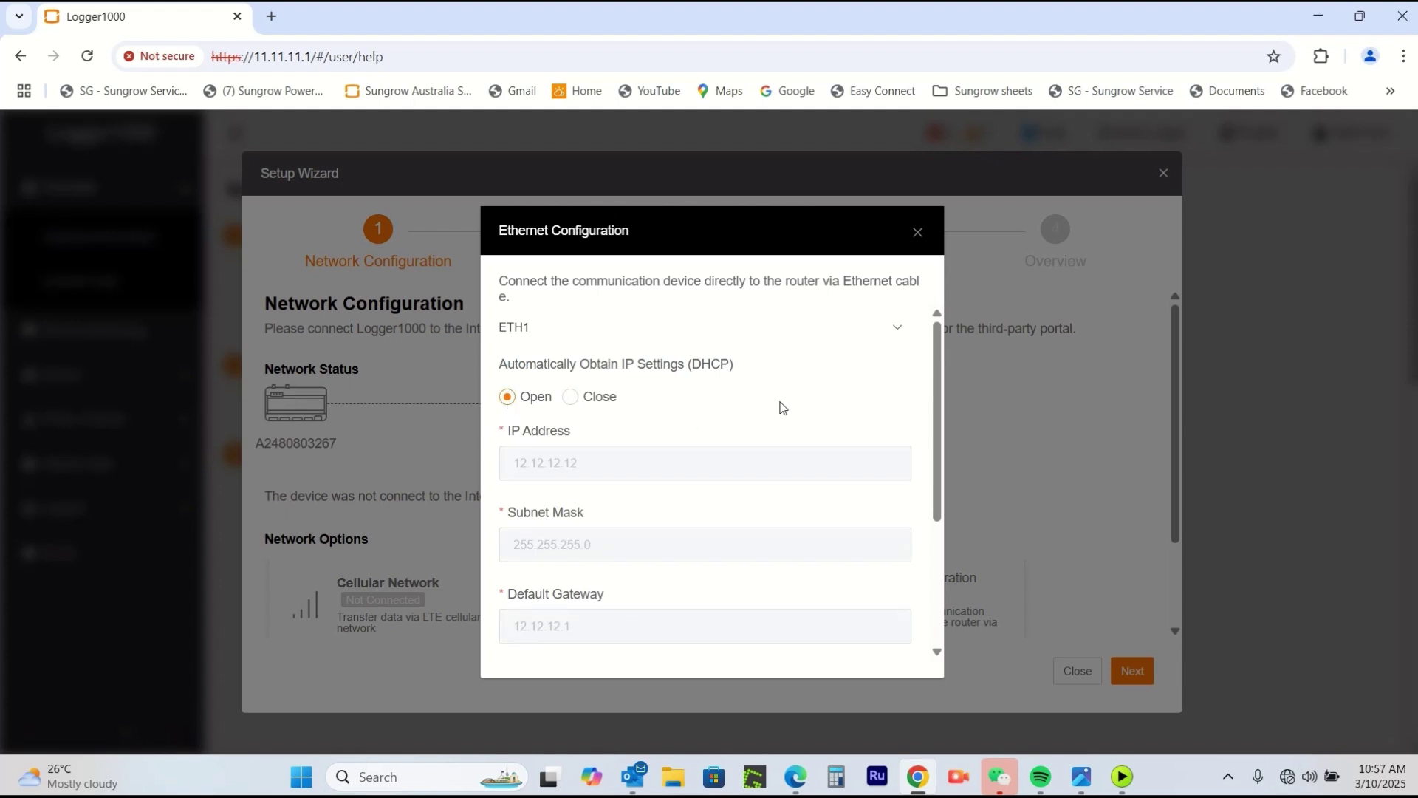
pyautogui.click(917, 234)
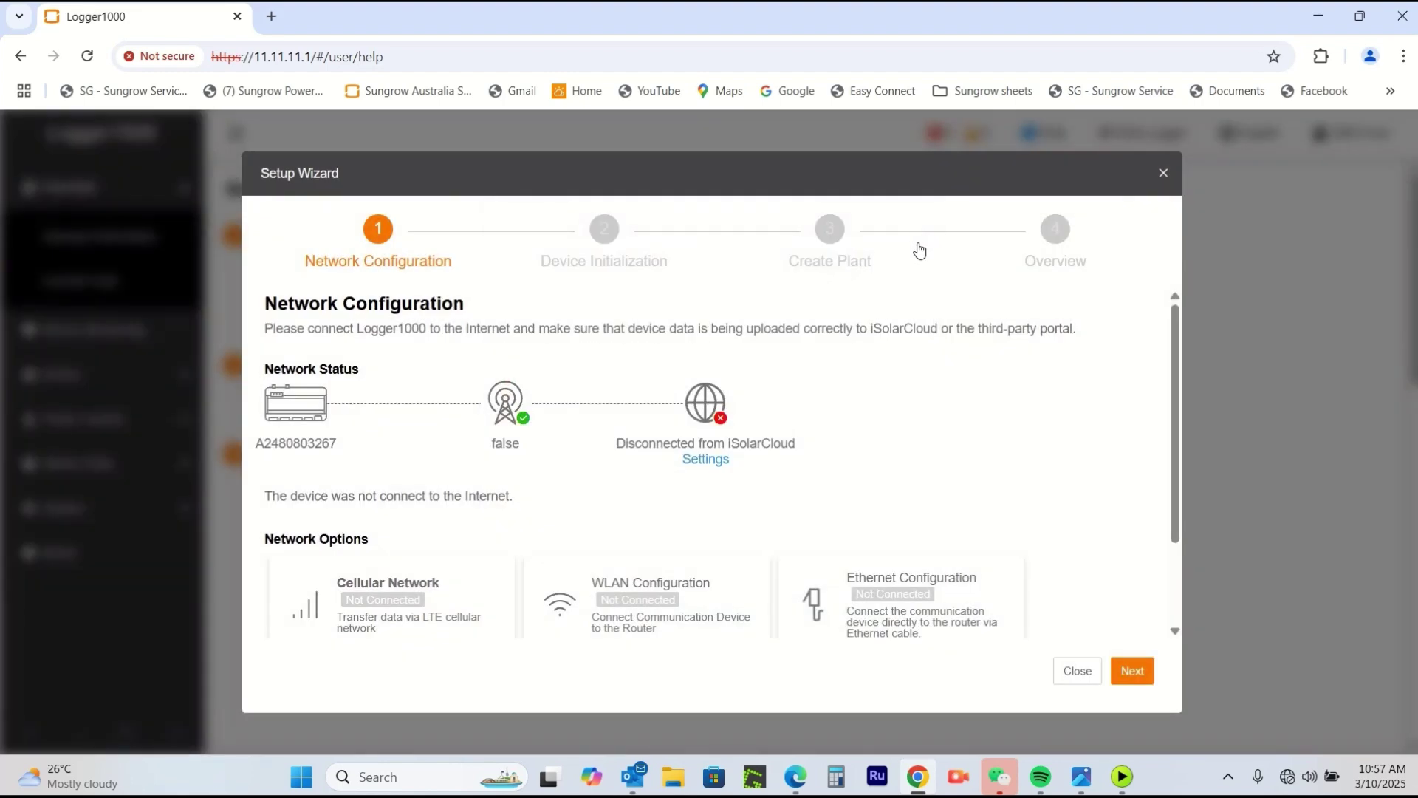
# Turn WLAN on and join Telstra081C, entering and saving its Wi-Fi password.
pyautogui.click(637, 601)
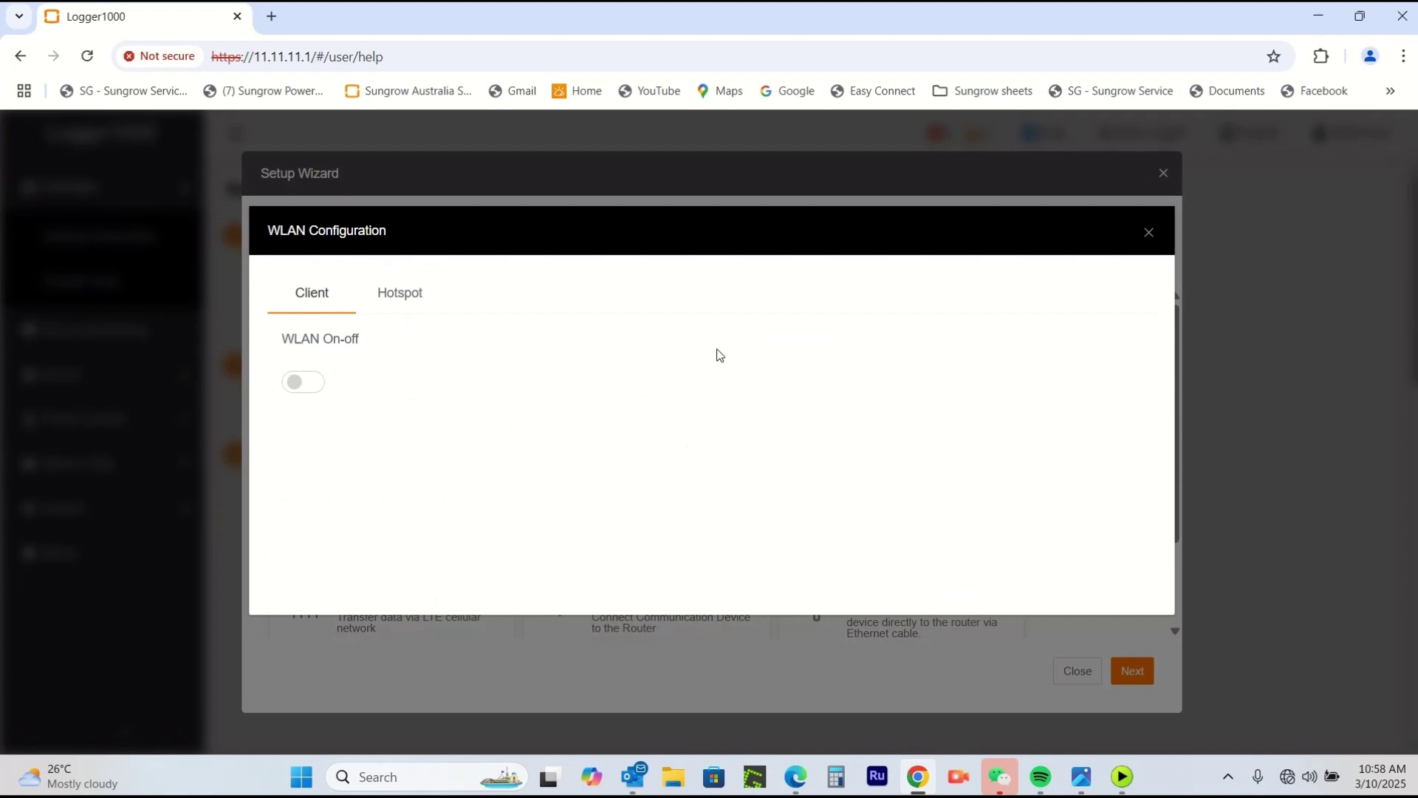
pyautogui.click(304, 382)
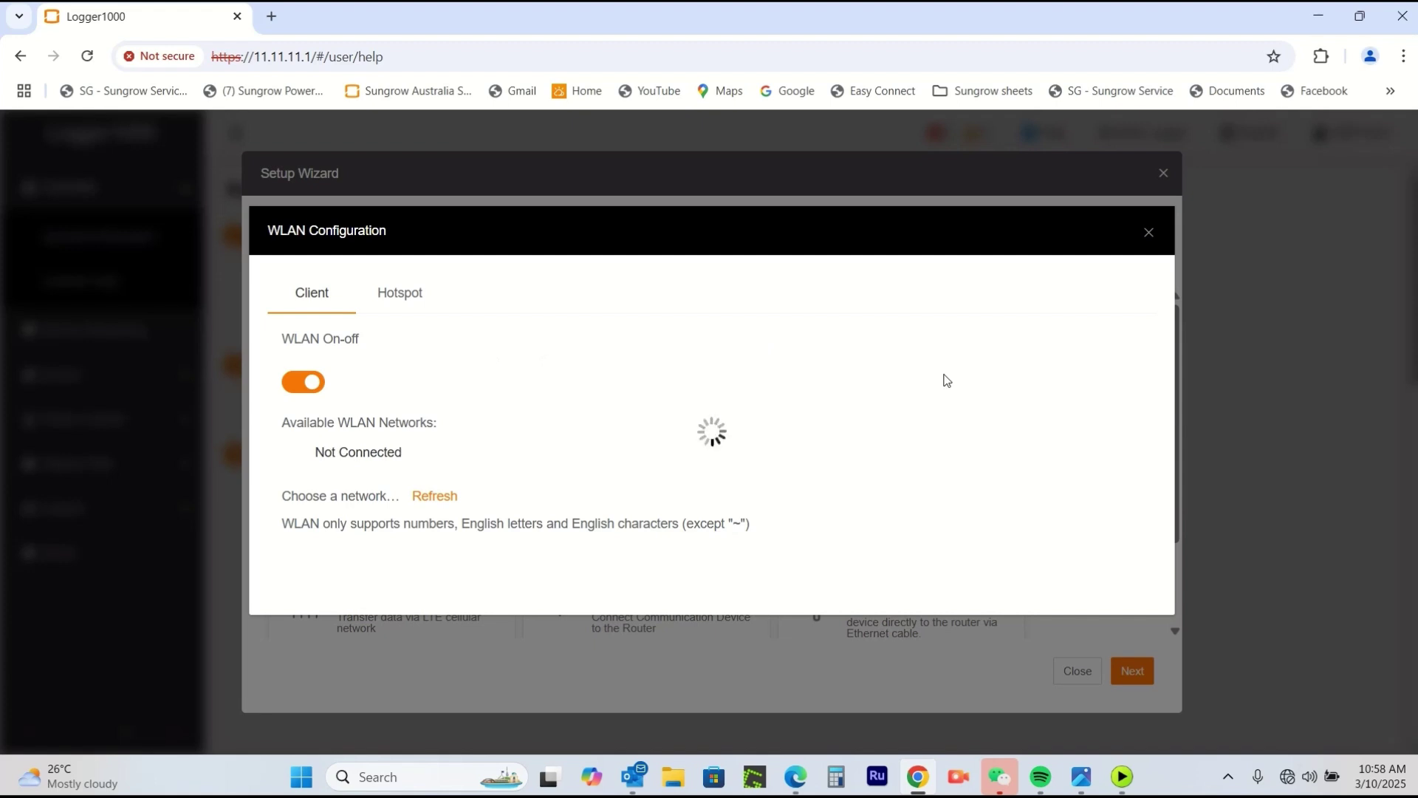
pyautogui.scroll(-2, 947, 380)
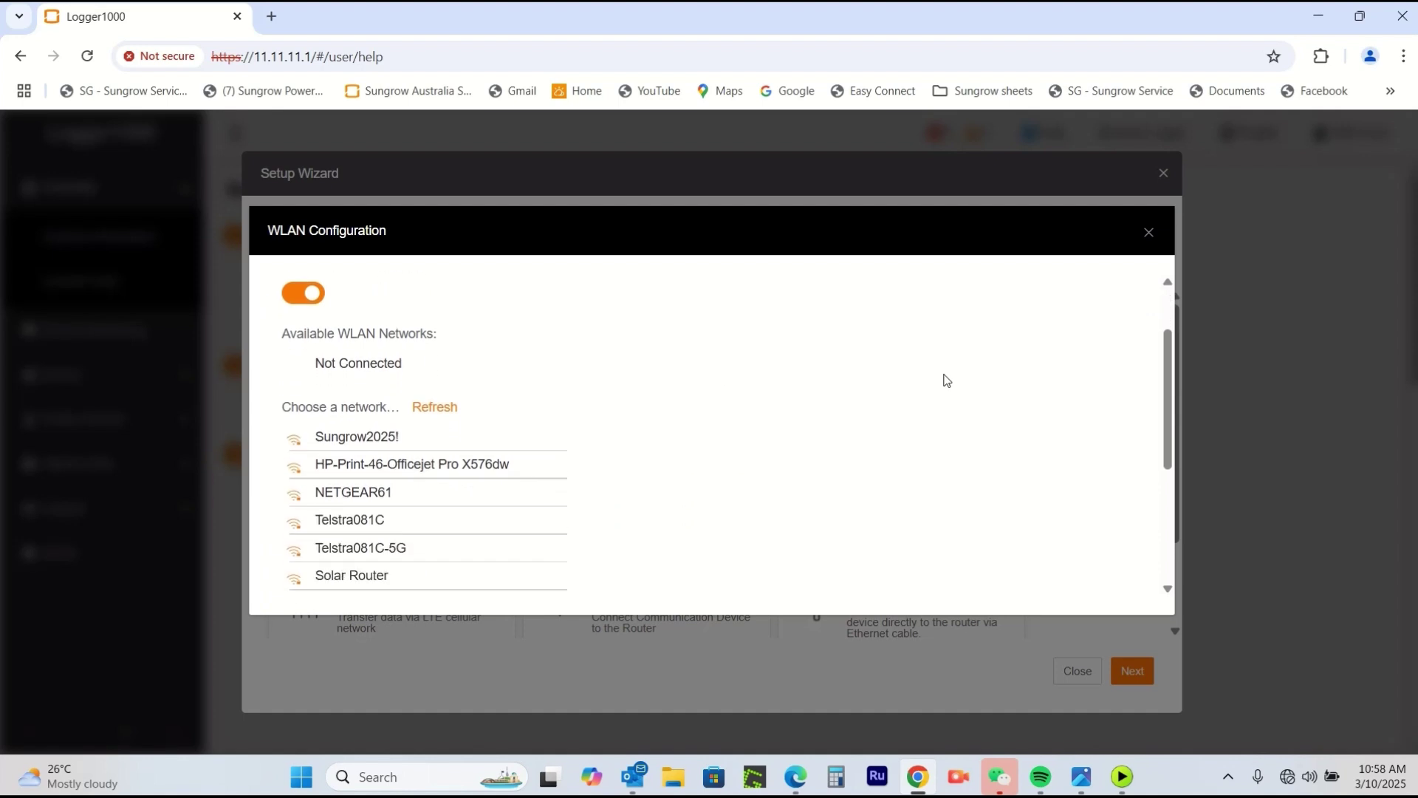
pyautogui.scroll(-2, 942, 381)
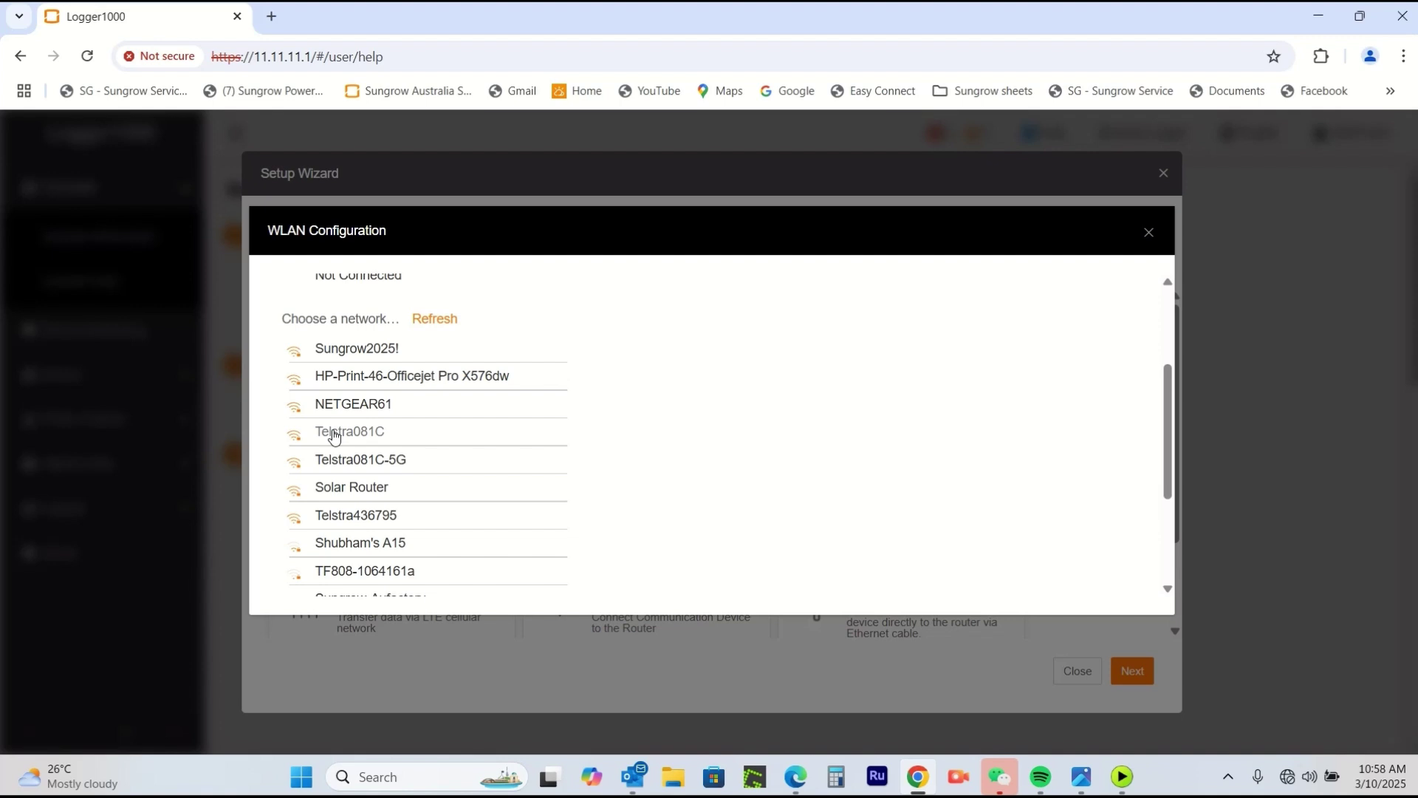
pyautogui.click(334, 435)
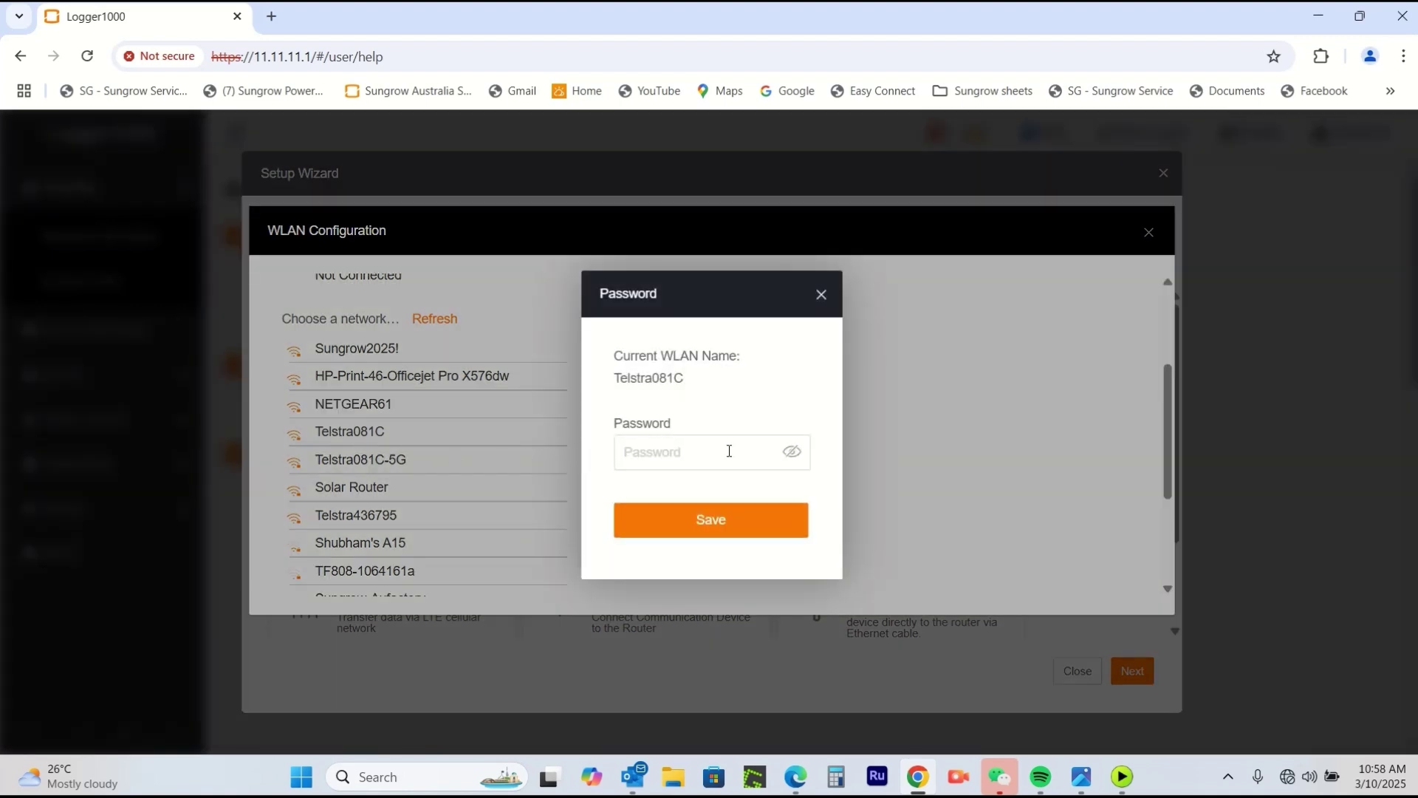
pyautogui.write('••••••••••')
pyautogui.click(791, 457)
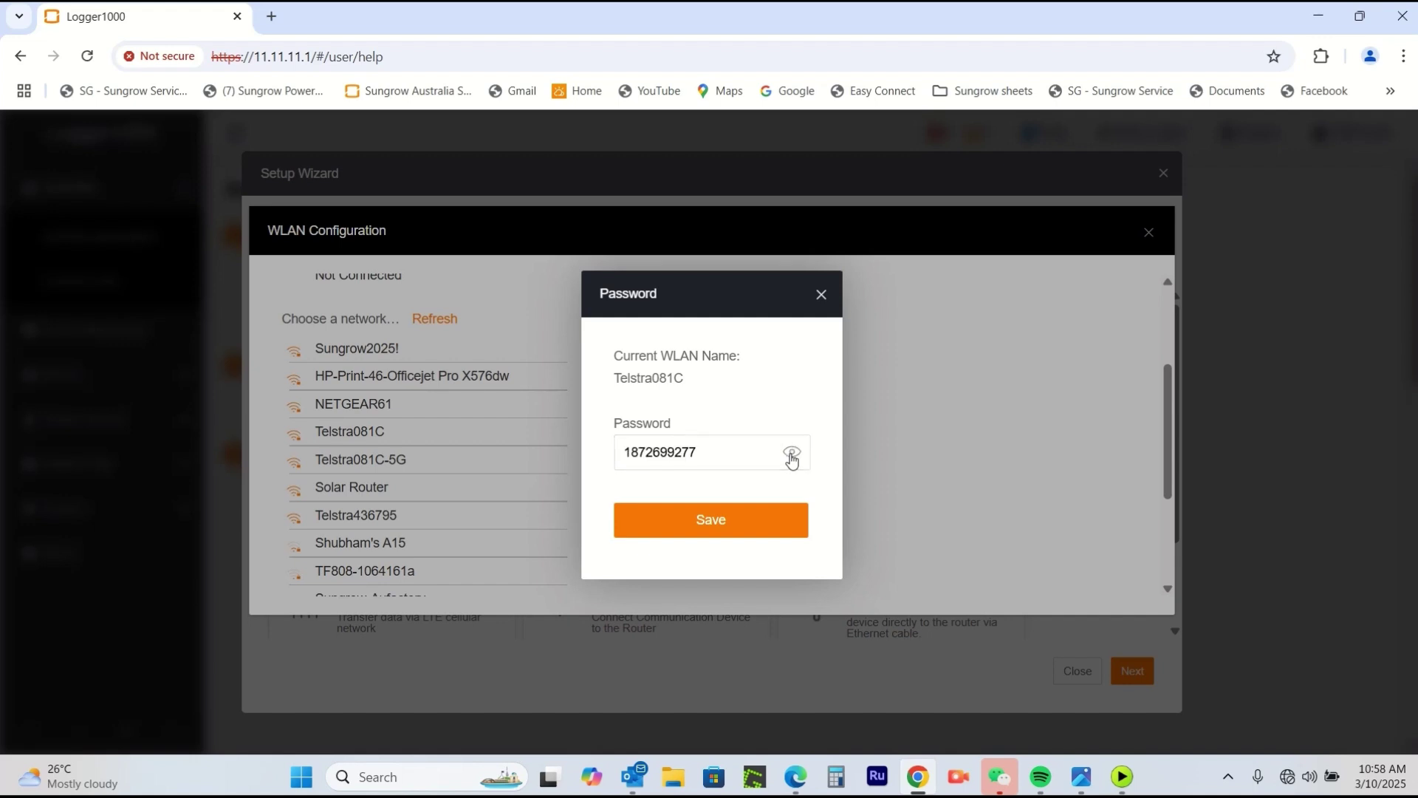
pyautogui.click(719, 523)
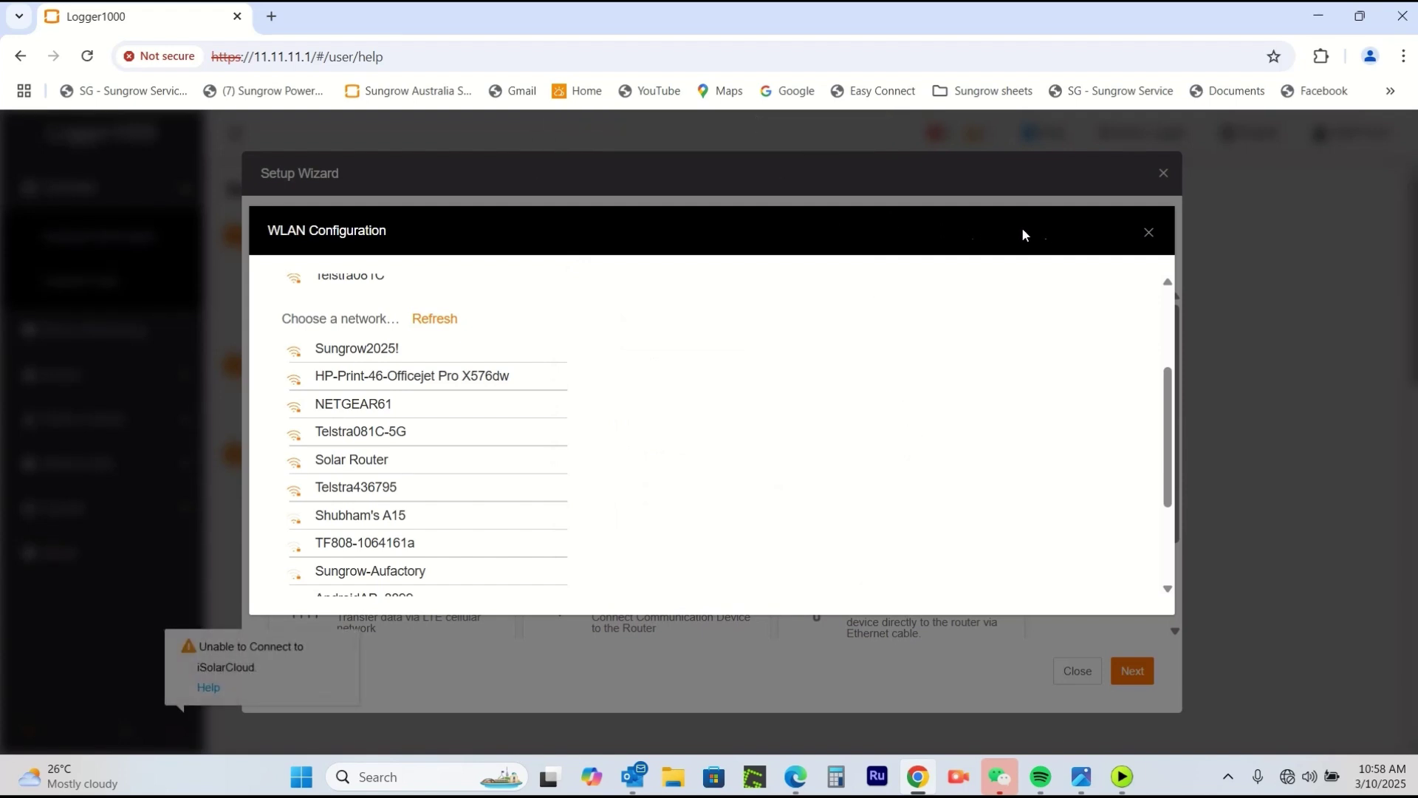
# Close the WLAN dialog, tick Enable Remote Maintenance, and advance to device initialization.
pyautogui.click(1148, 232)
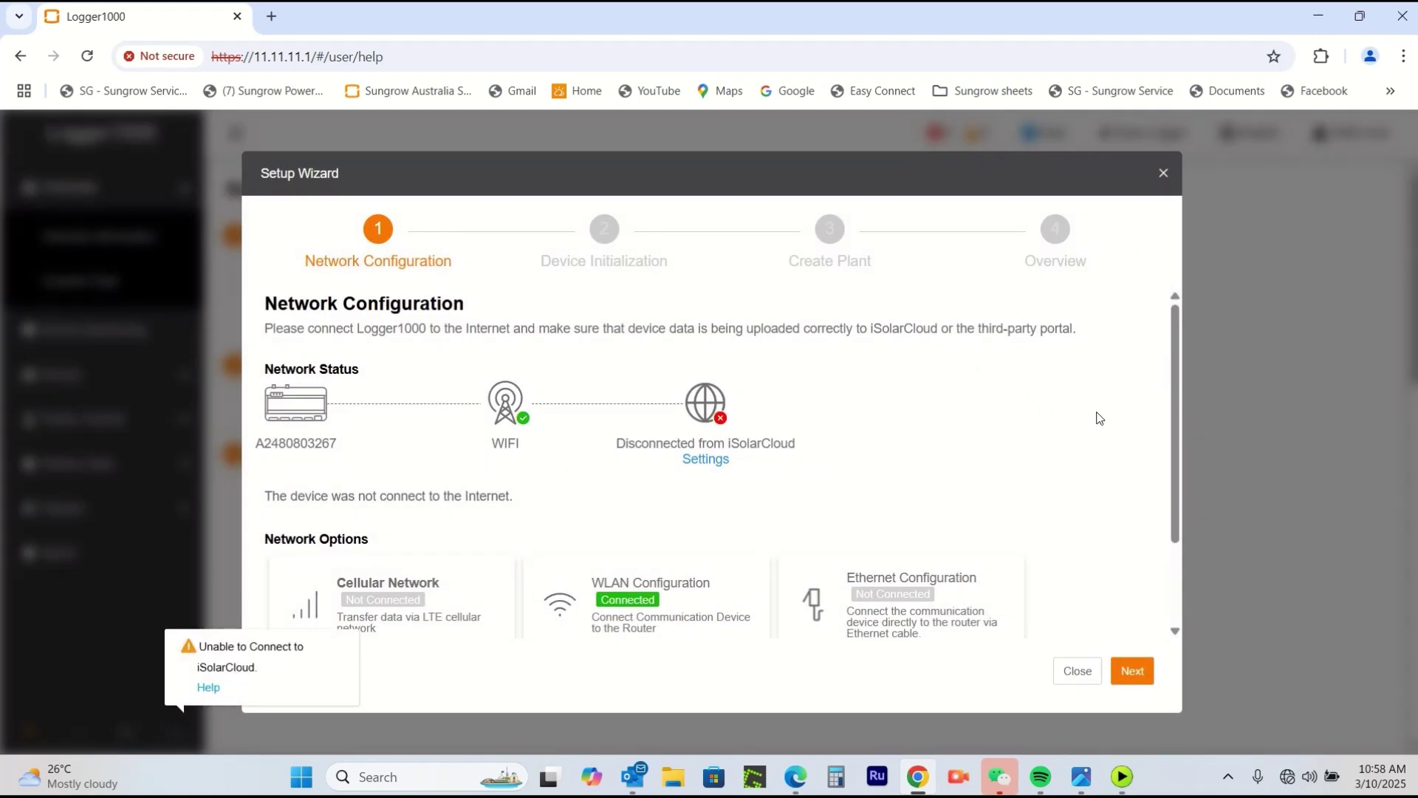
pyautogui.scroll(-2, 1105, 415)
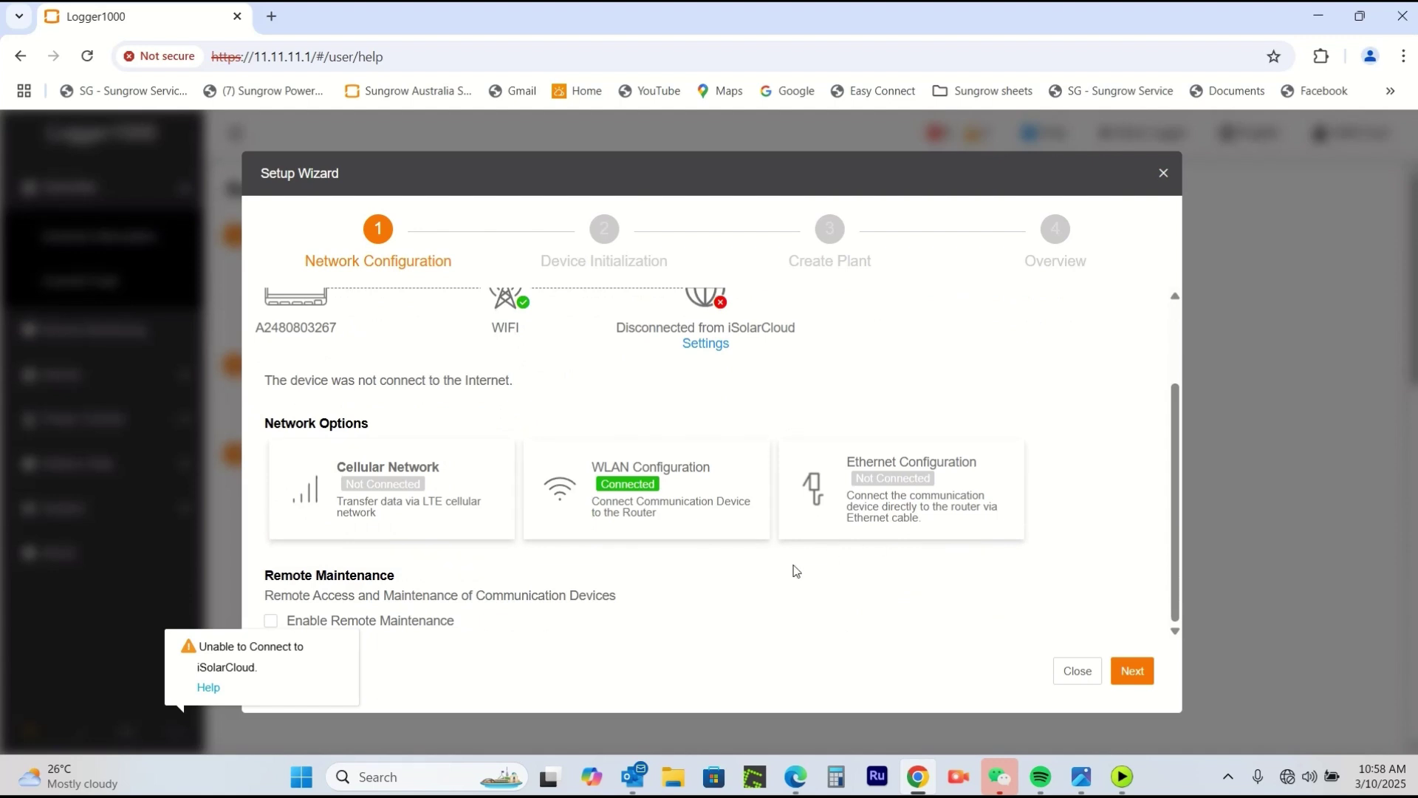
pyautogui.click(271, 623)
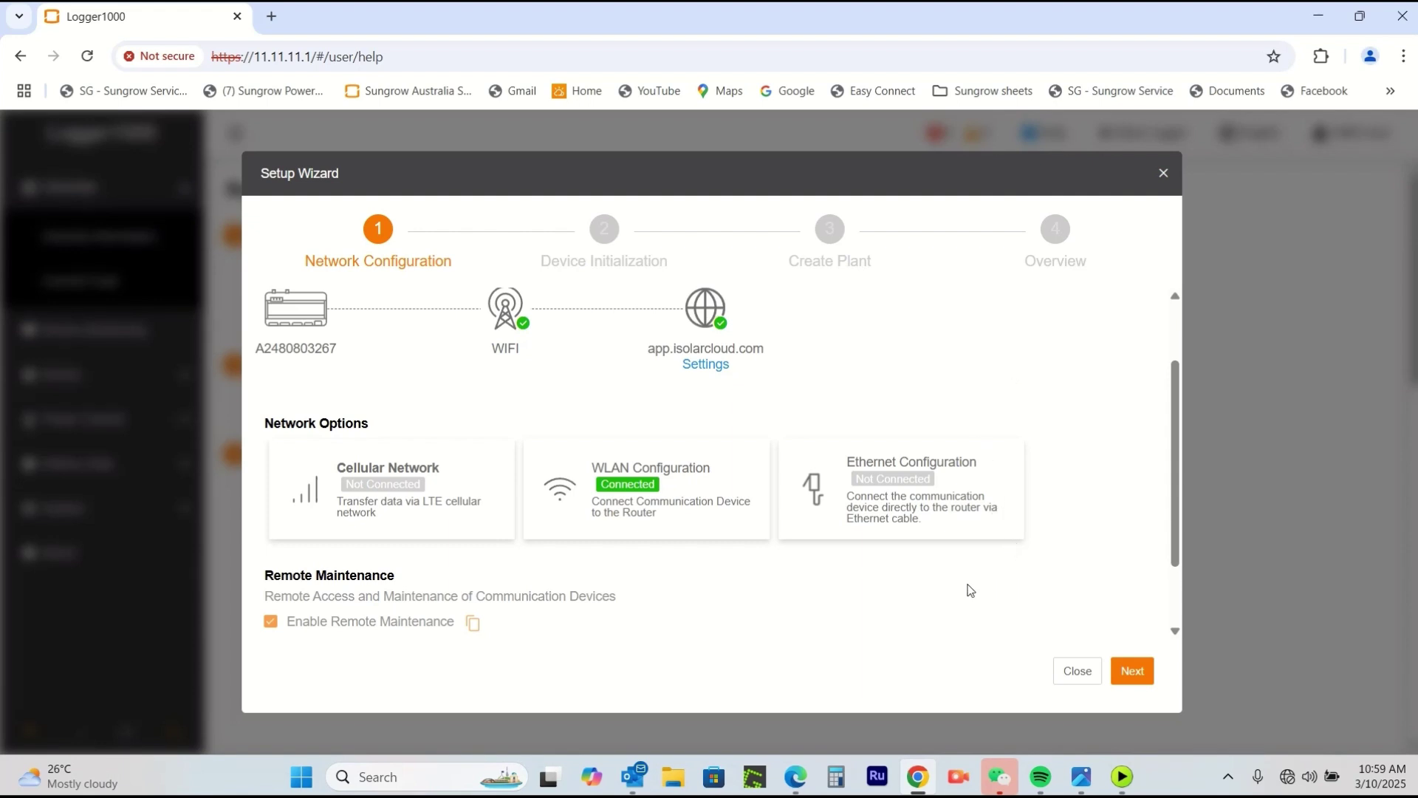
pyautogui.click(1131, 675)
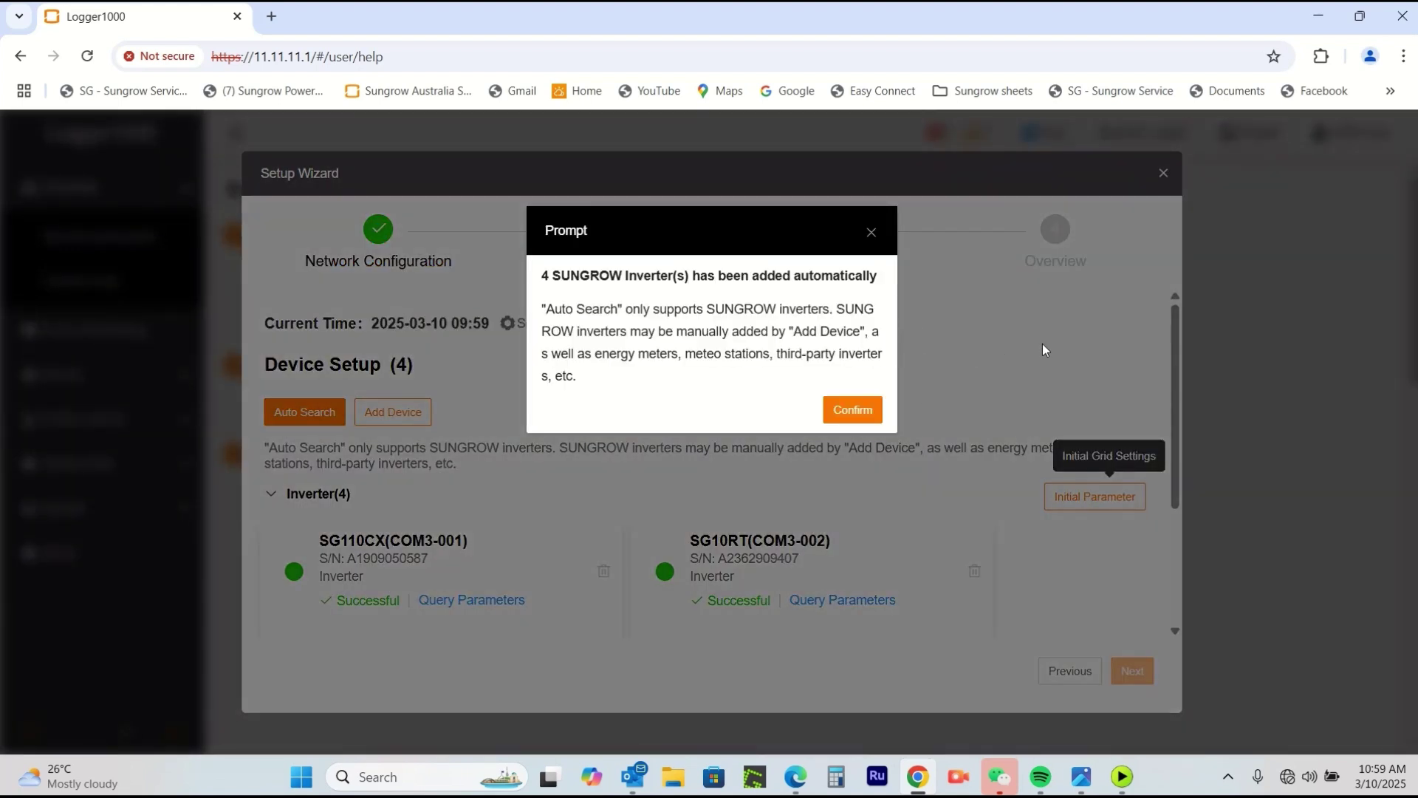
# Confirm the auto-added inverters and check that SG110CX, SG10RT and both SH15T units show Successful.
pyautogui.click(860, 415)
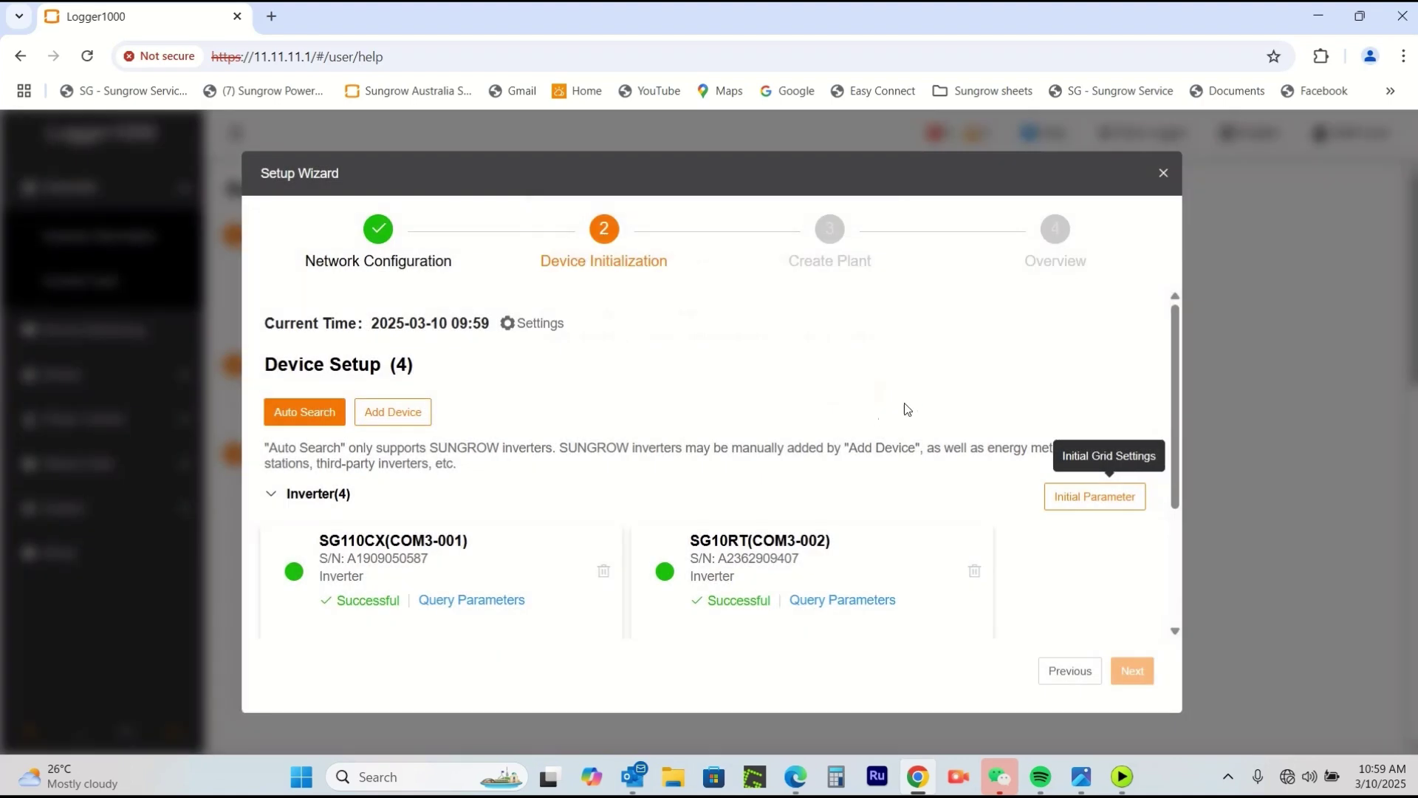
pyautogui.scroll(-2, 976, 397)
pyautogui.scroll(-1, 977, 397)
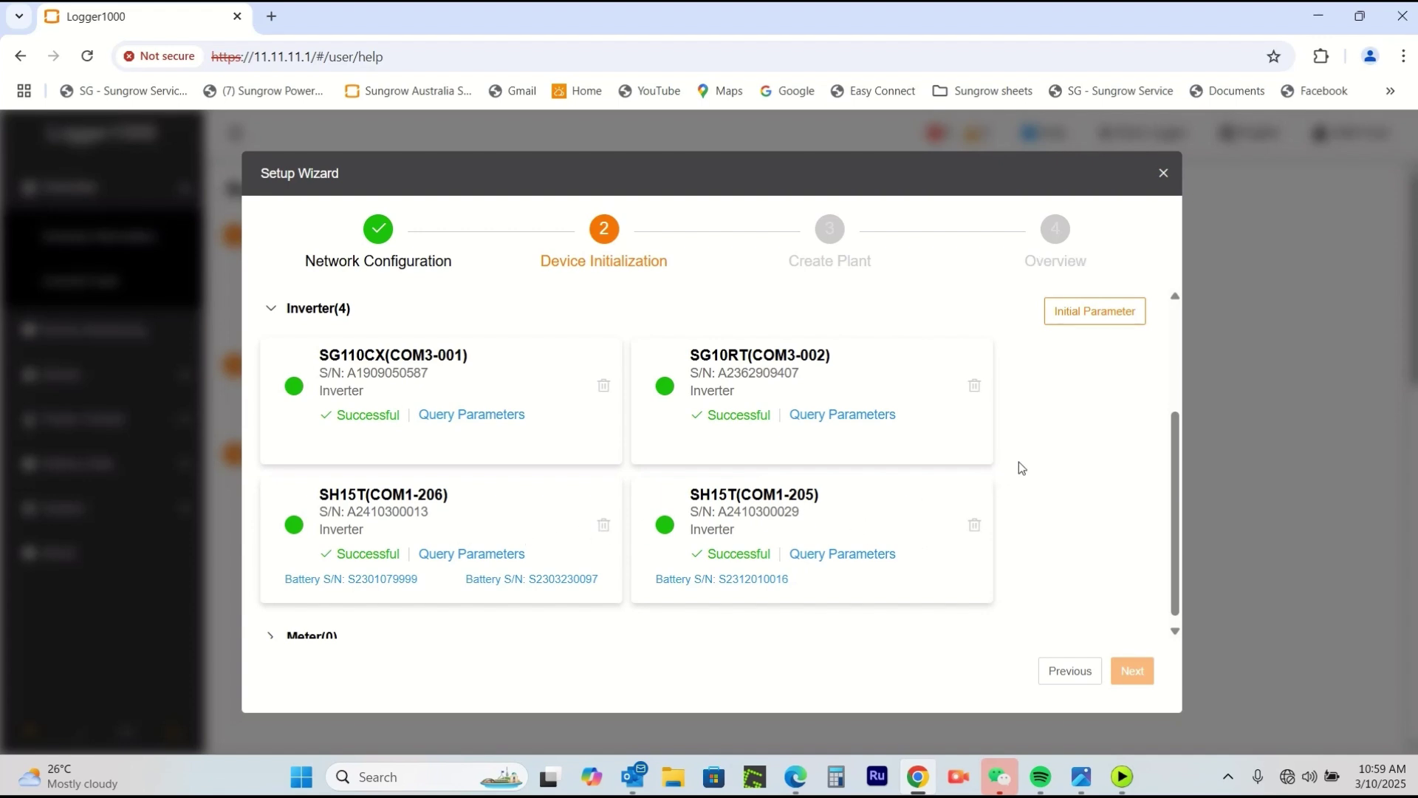
pyautogui.scroll(3, 1018, 463)
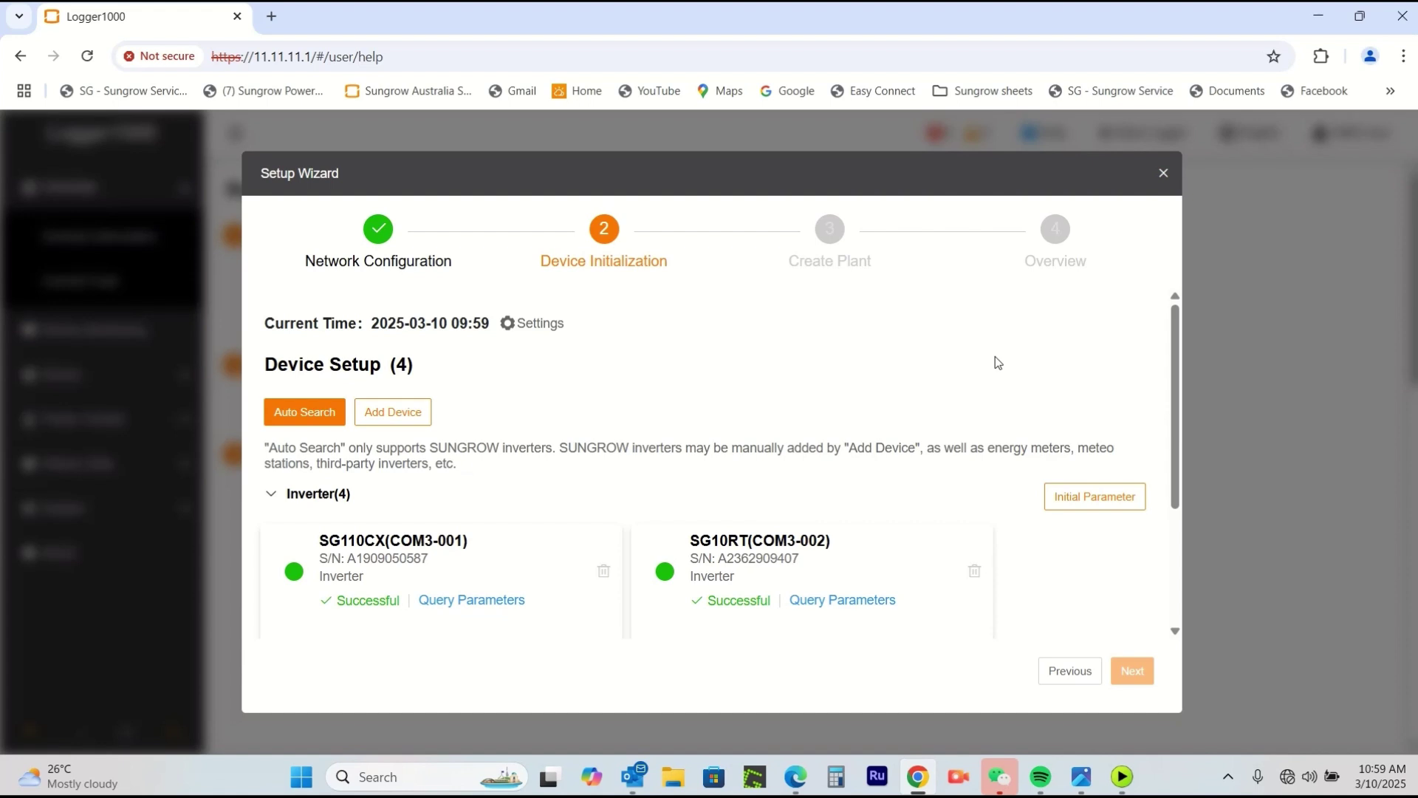
pyautogui.scroll(-2, 994, 356)
pyautogui.scroll(-1, 1026, 355)
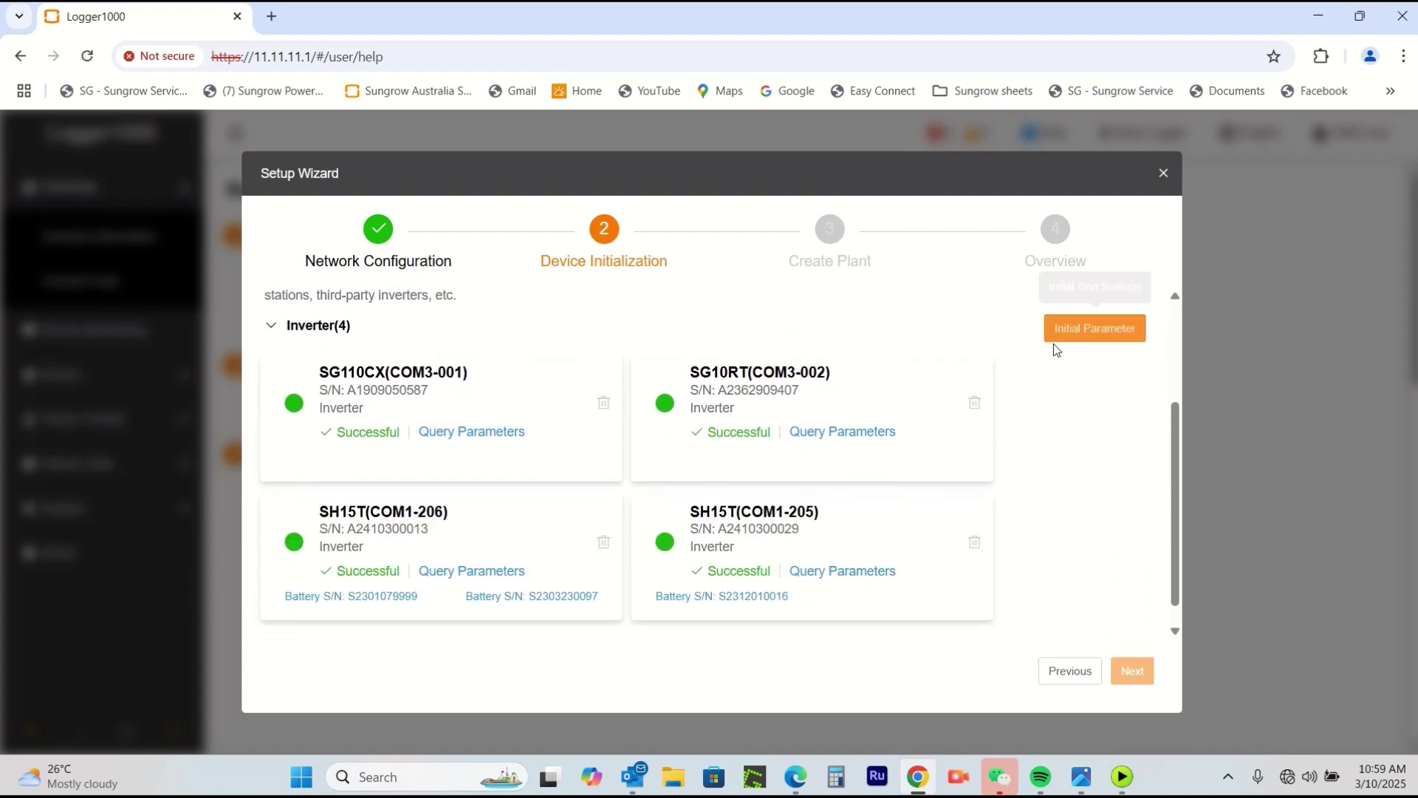
pyautogui.scroll(2, 1078, 410)
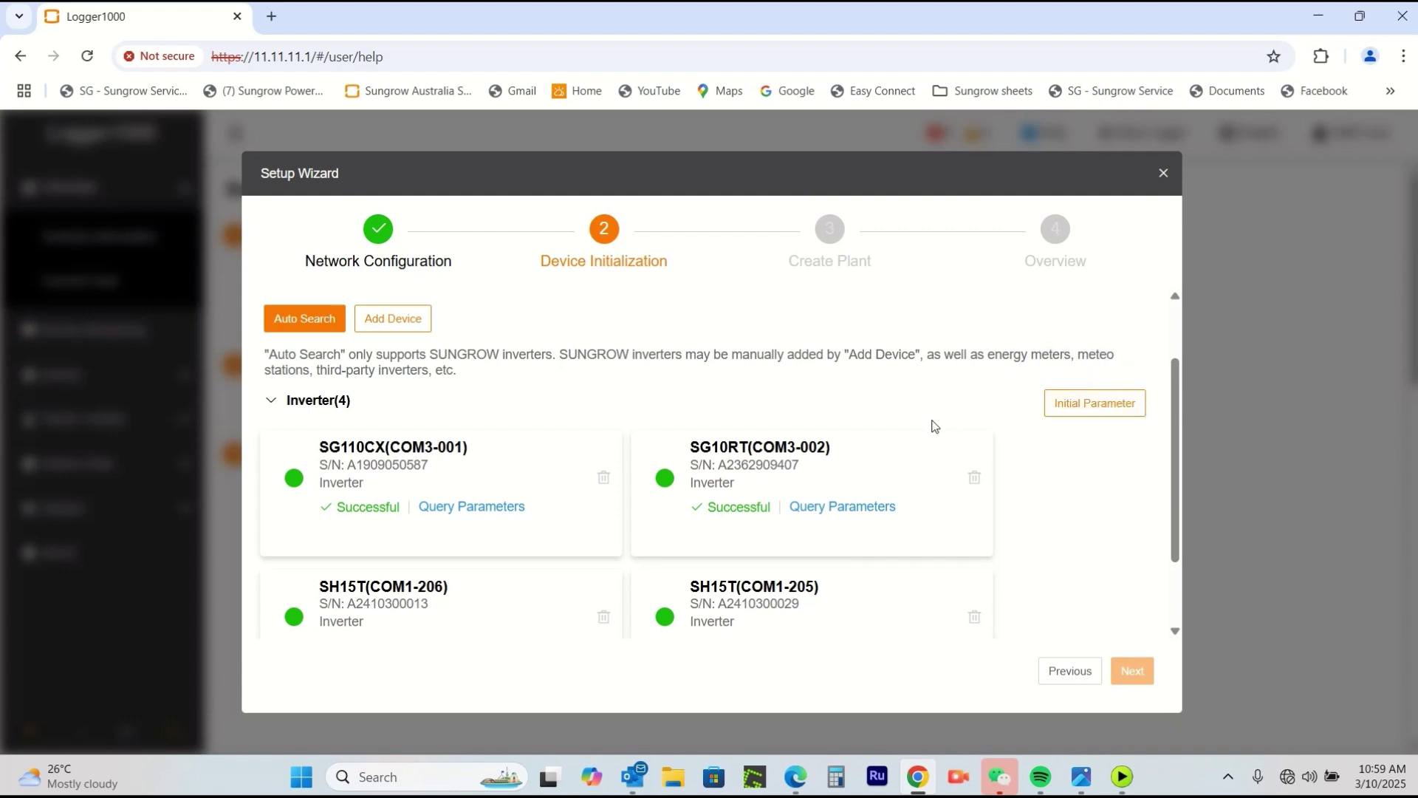
# Apply Australia, AS/NZS 4777.2.2020 Australia A and Boot as initial parameters to all four inverters.
pyautogui.click(1095, 406)
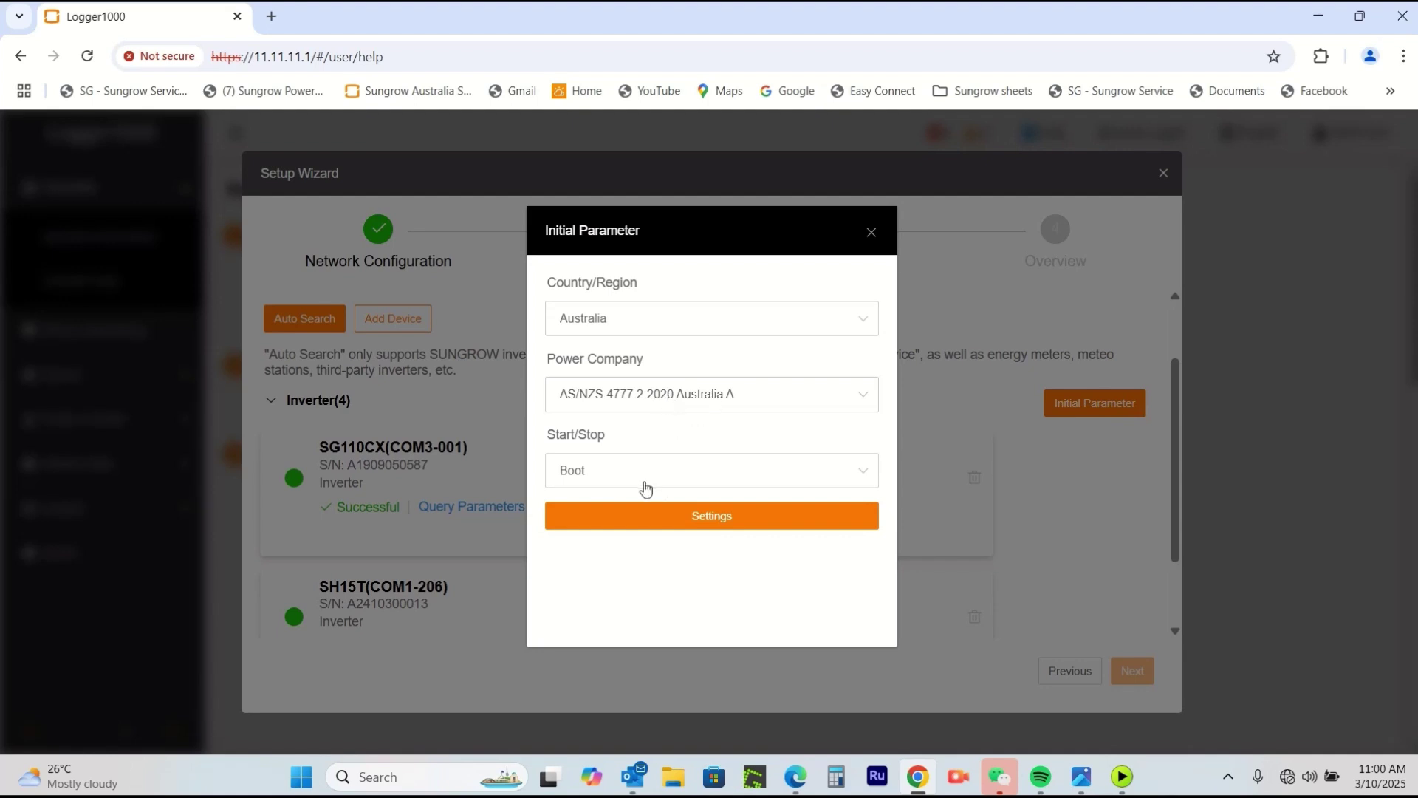
pyautogui.click(719, 522)
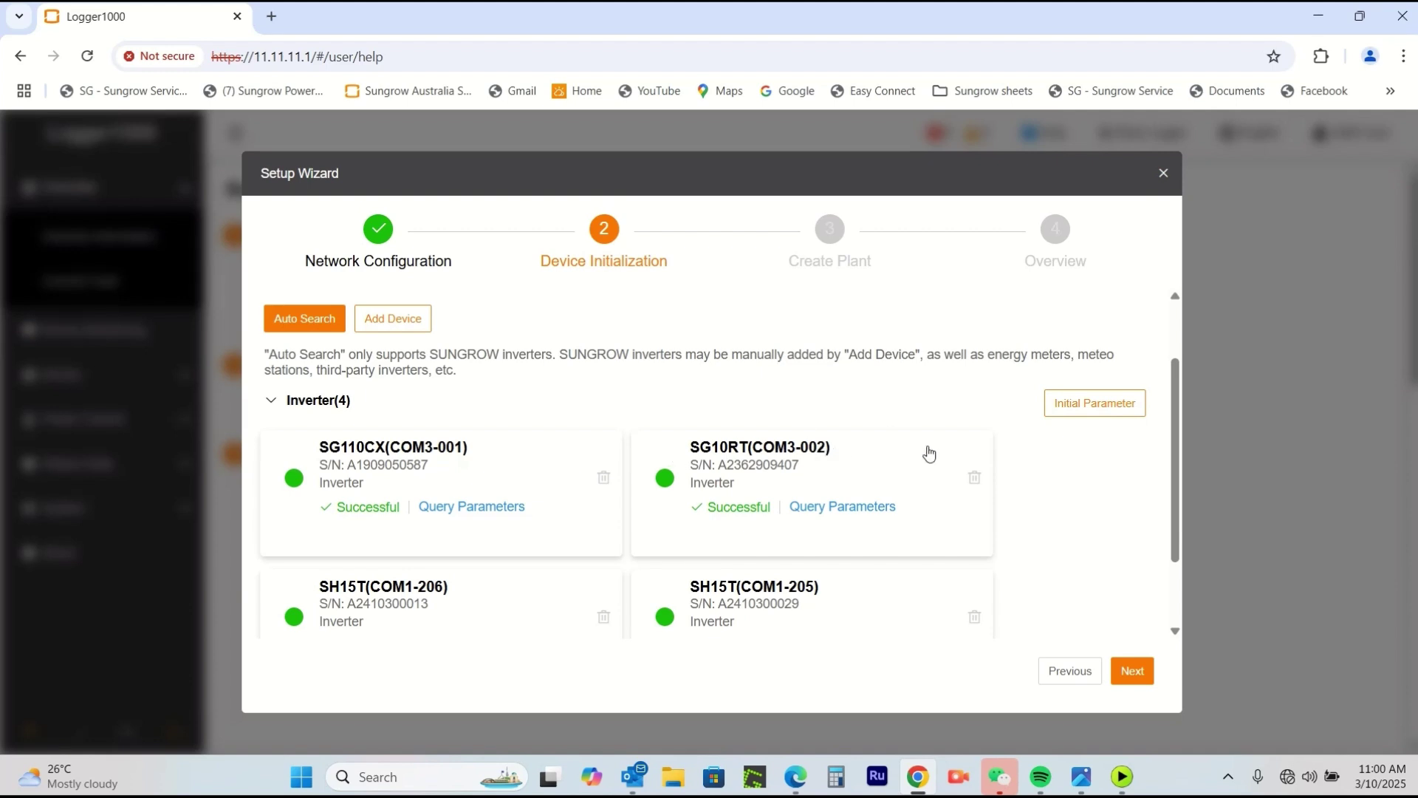
# Start a new Meter device with Gateway Meter as its access type.
pyautogui.scroll(-2, 967, 480)
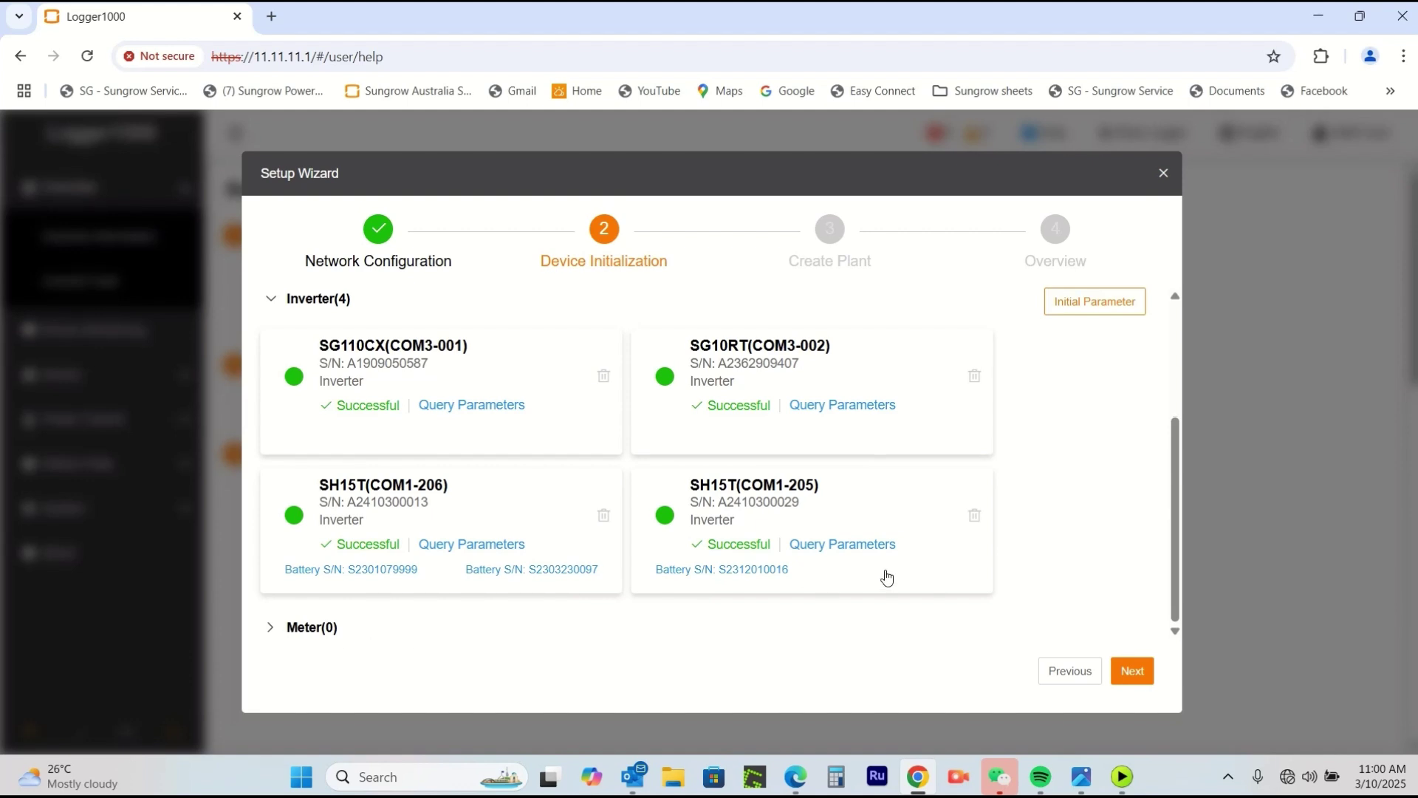
pyautogui.scroll(3, 886, 576)
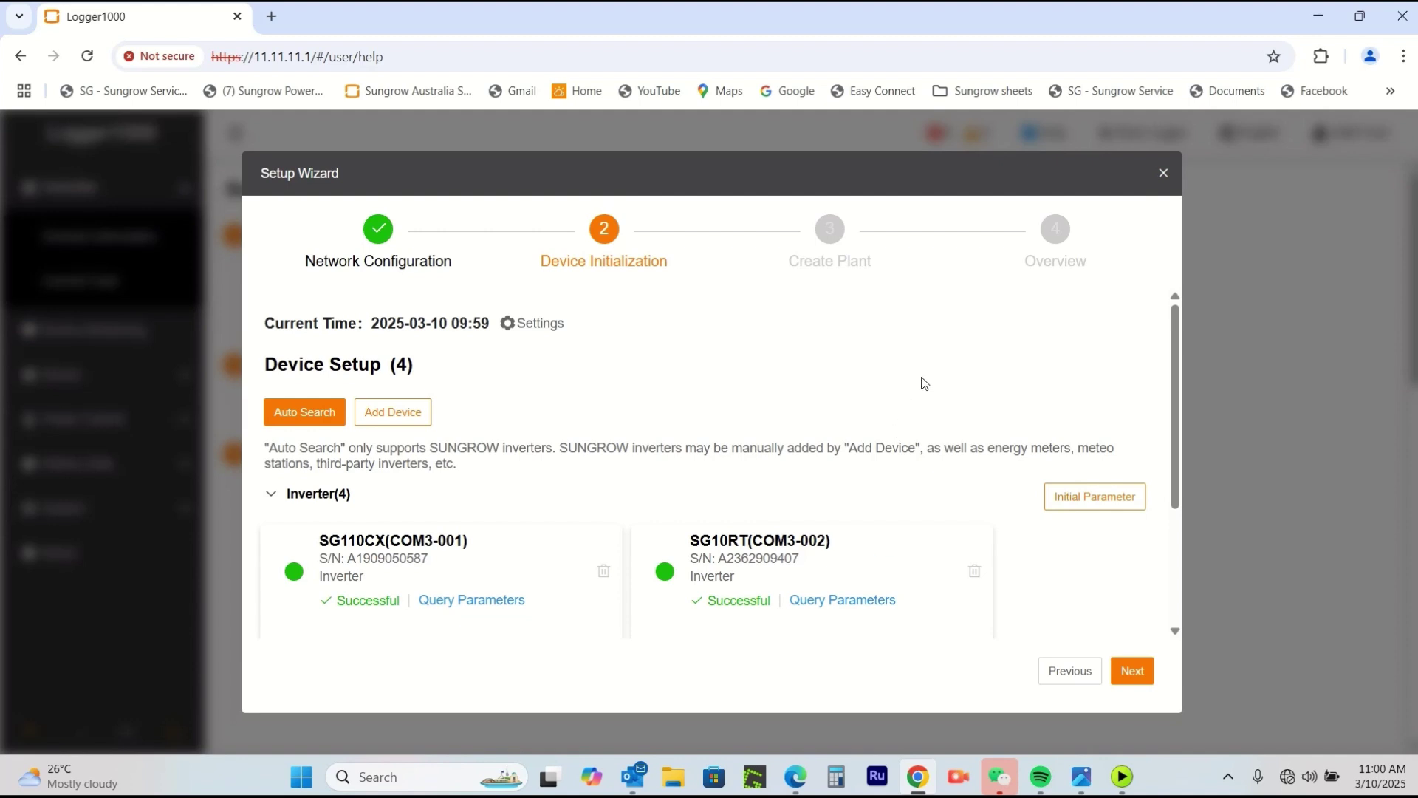
pyautogui.click(396, 414)
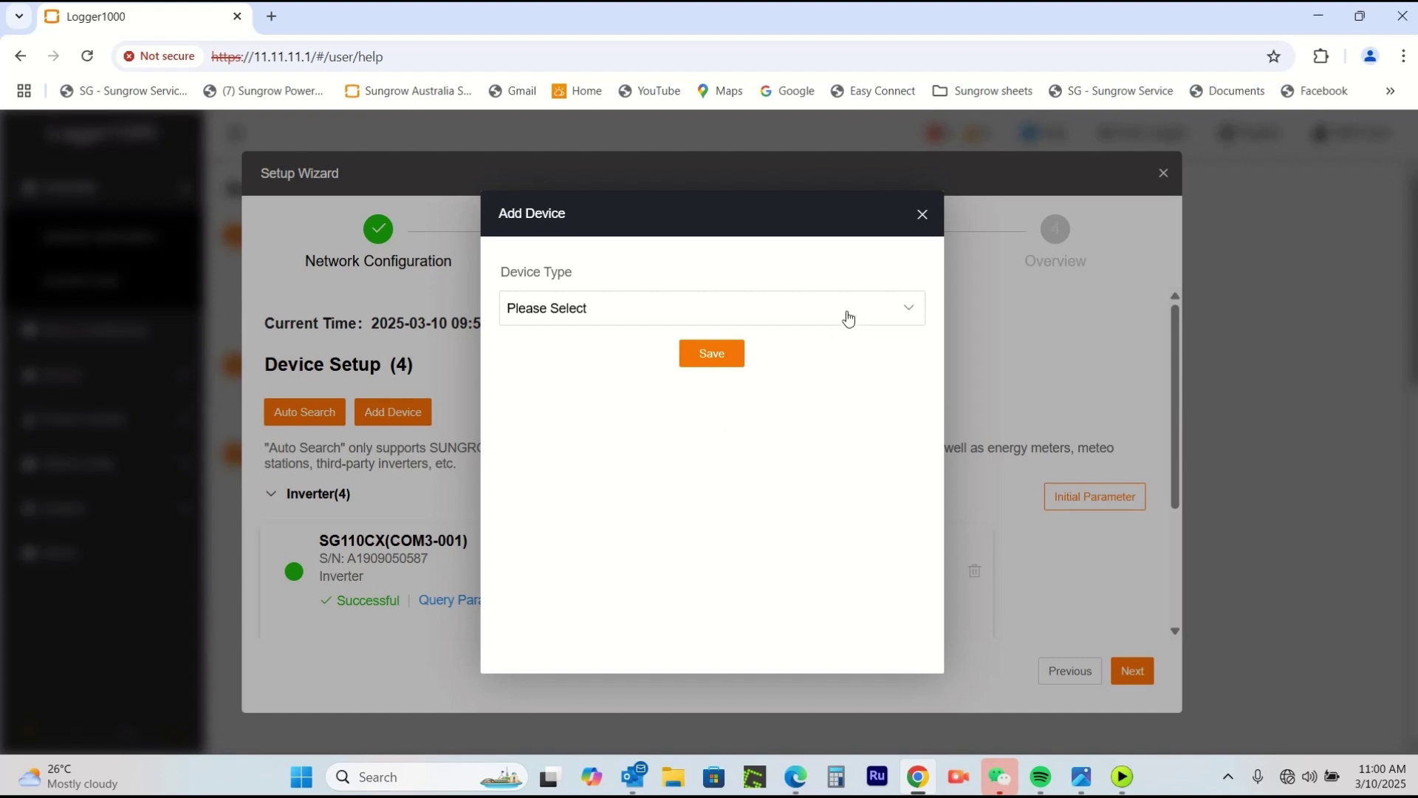
pyautogui.click(847, 316)
pyautogui.scroll(-2, 764, 441)
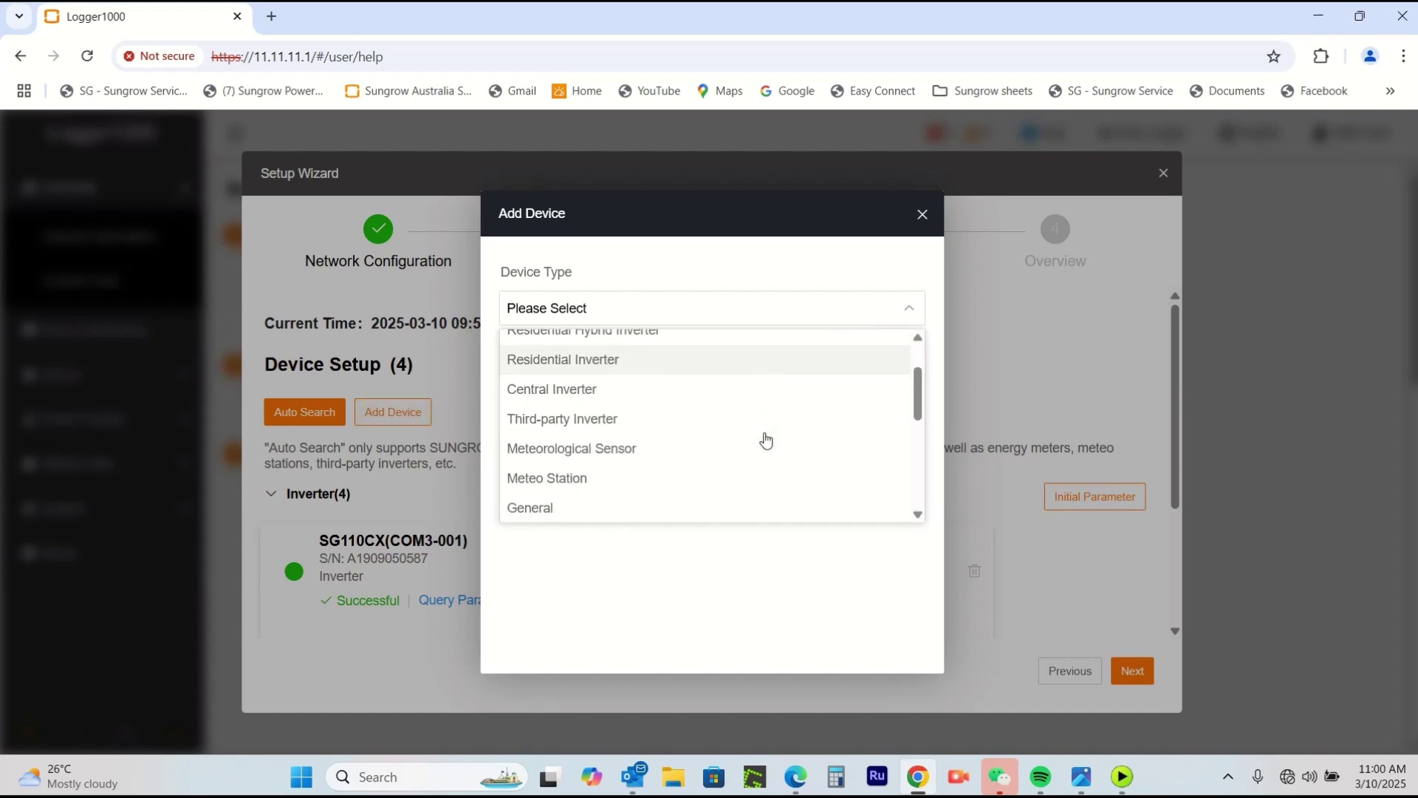
pyautogui.scroll(-2, 765, 440)
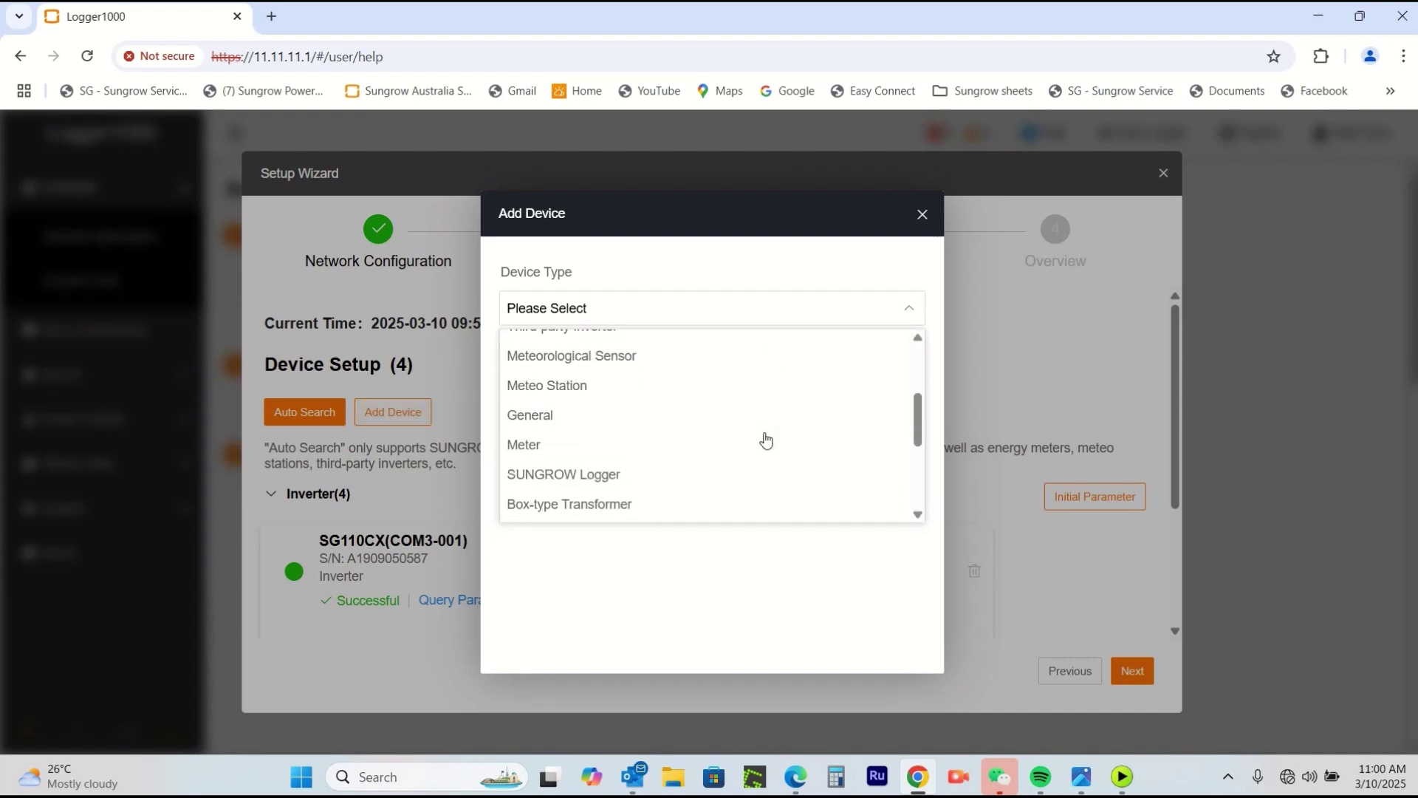
pyautogui.click(562, 432)
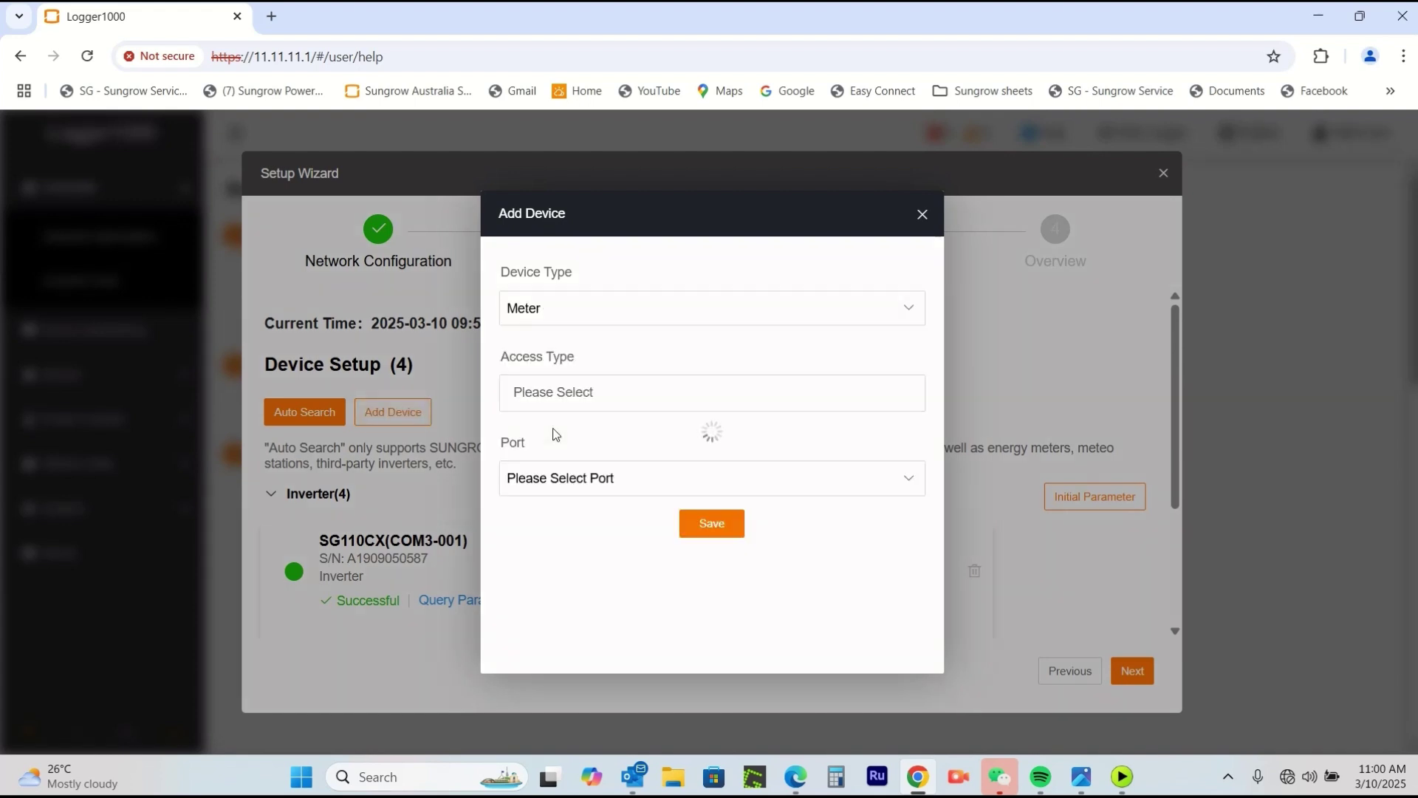
pyautogui.click(741, 400)
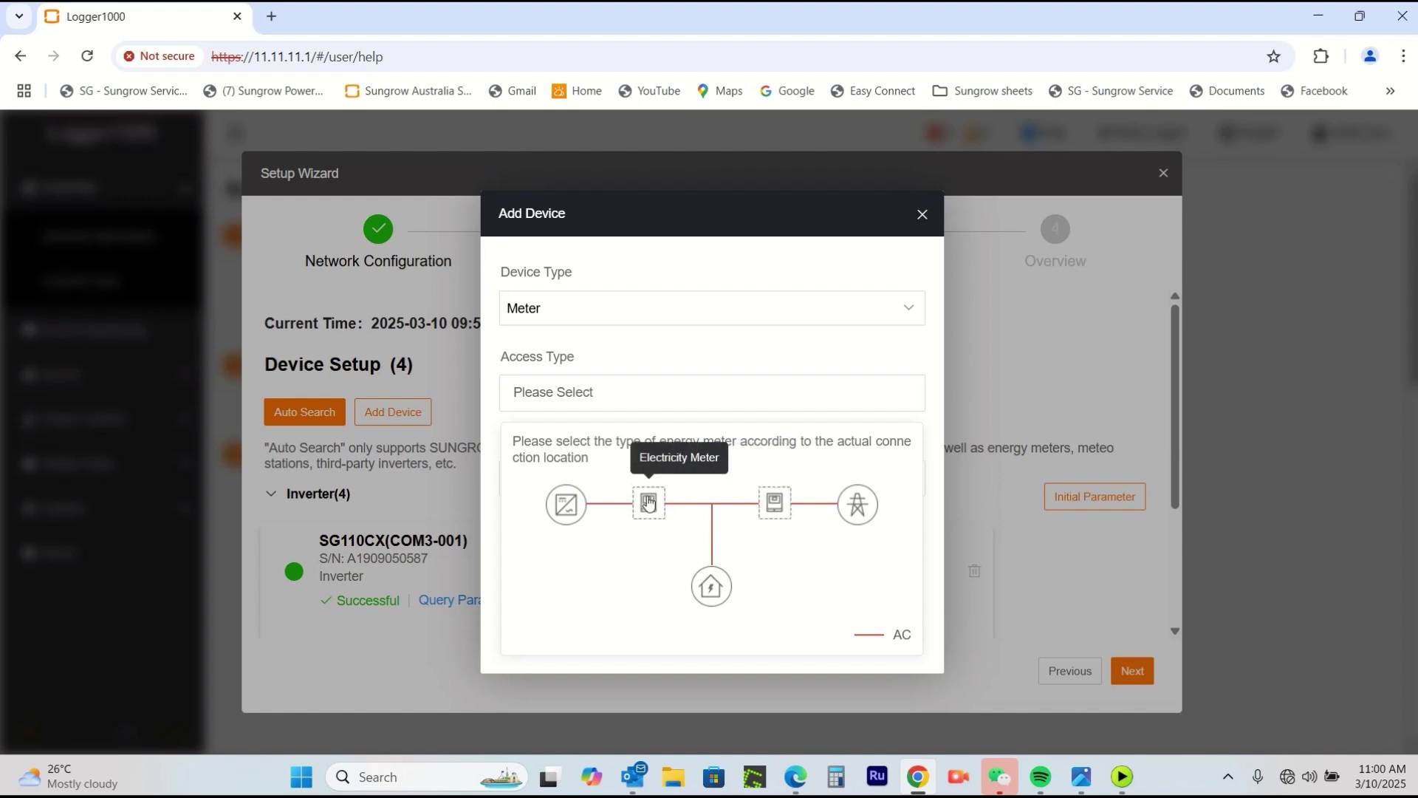
pyautogui.click(775, 503)
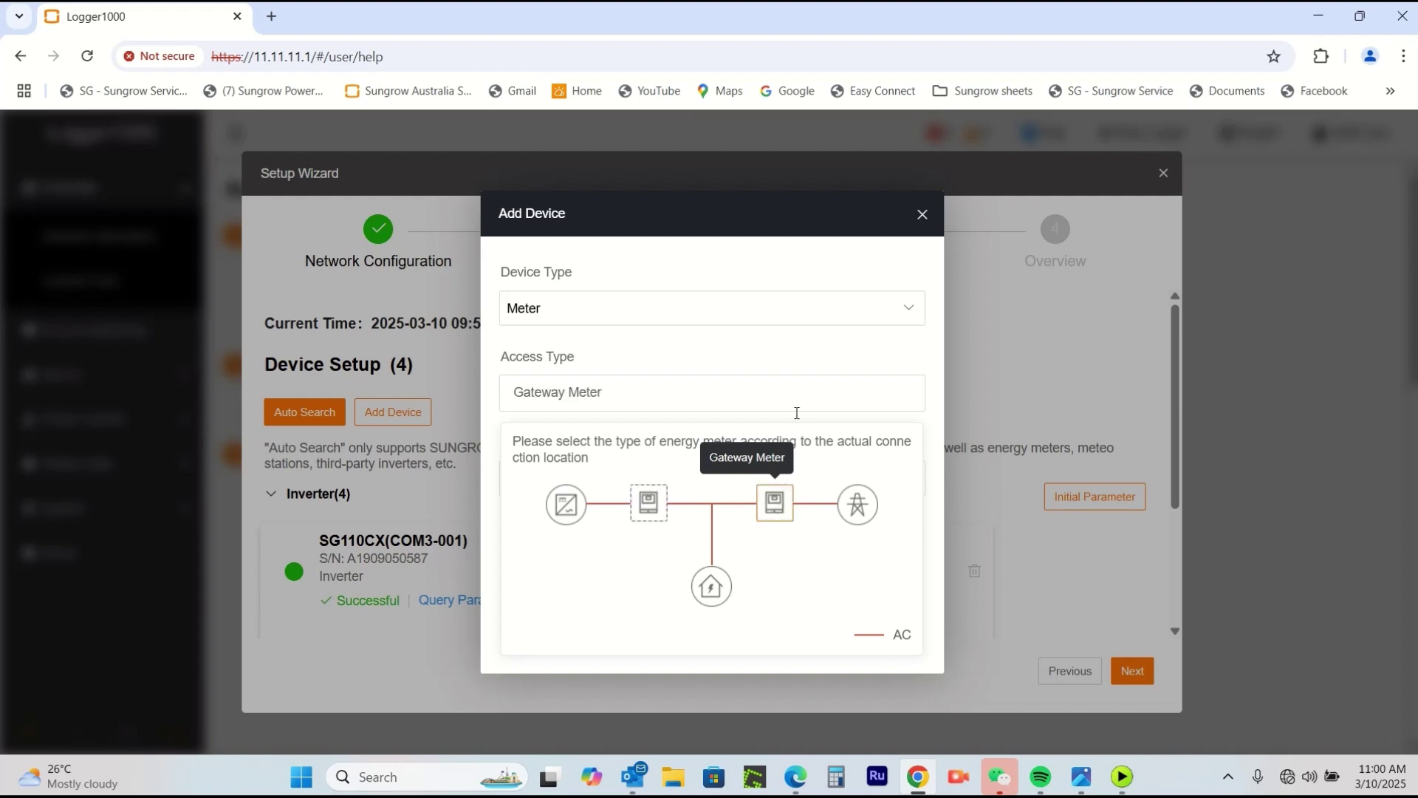
pyautogui.click(806, 353)
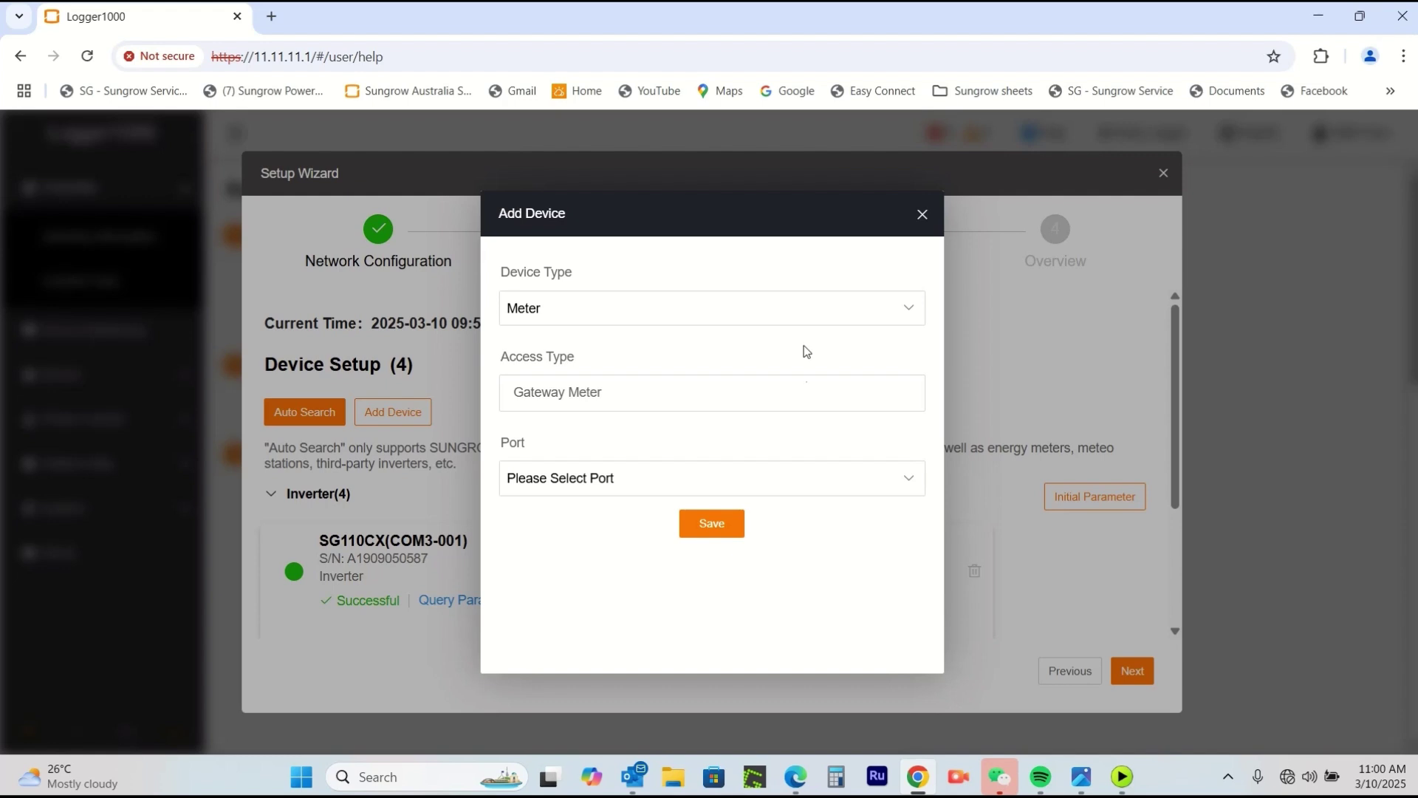
# Set port COM2, model DTSU666-20 and beginning address 254, then save the meter.
pyautogui.click(812, 482)
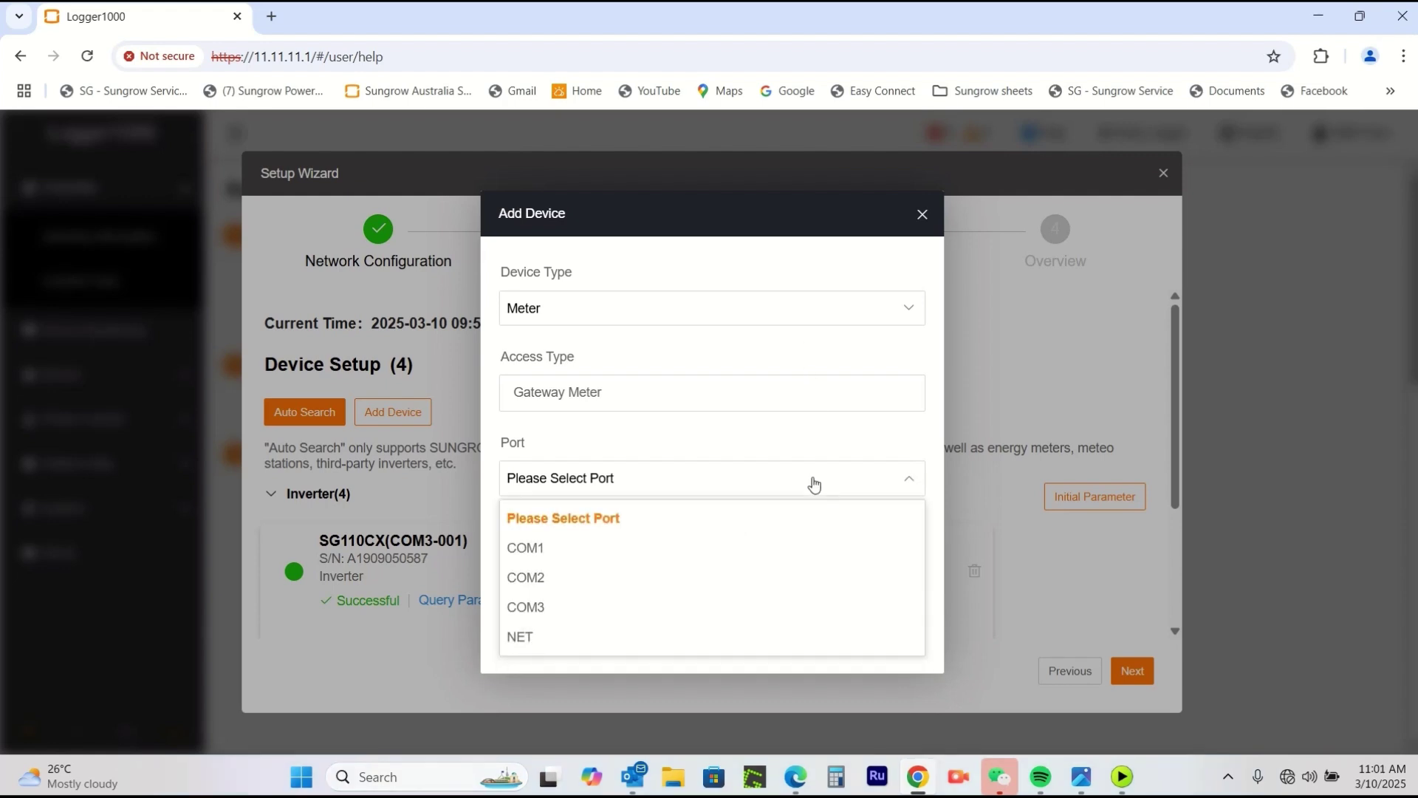
pyautogui.click(543, 586)
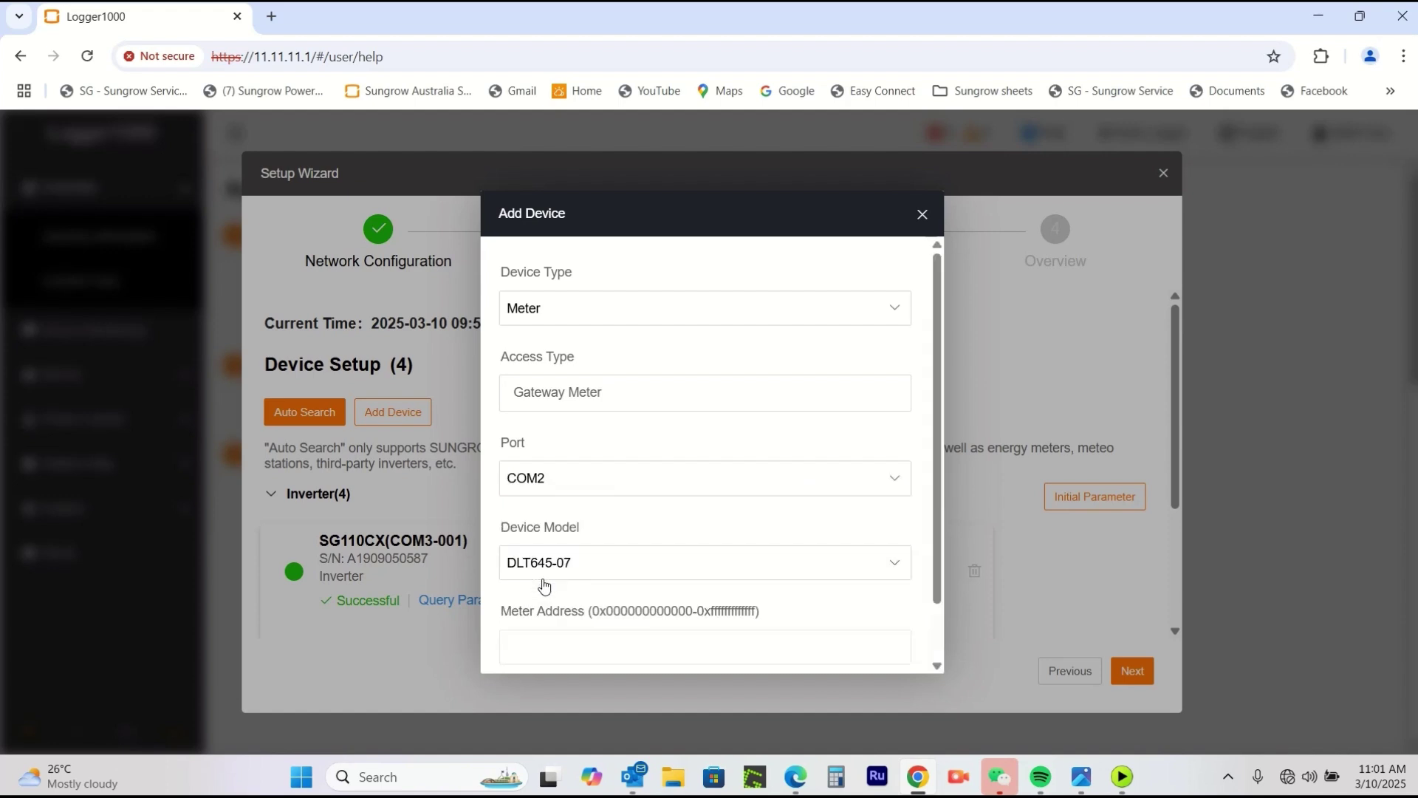
pyautogui.scroll(-1, 764, 499)
pyautogui.click(764, 500)
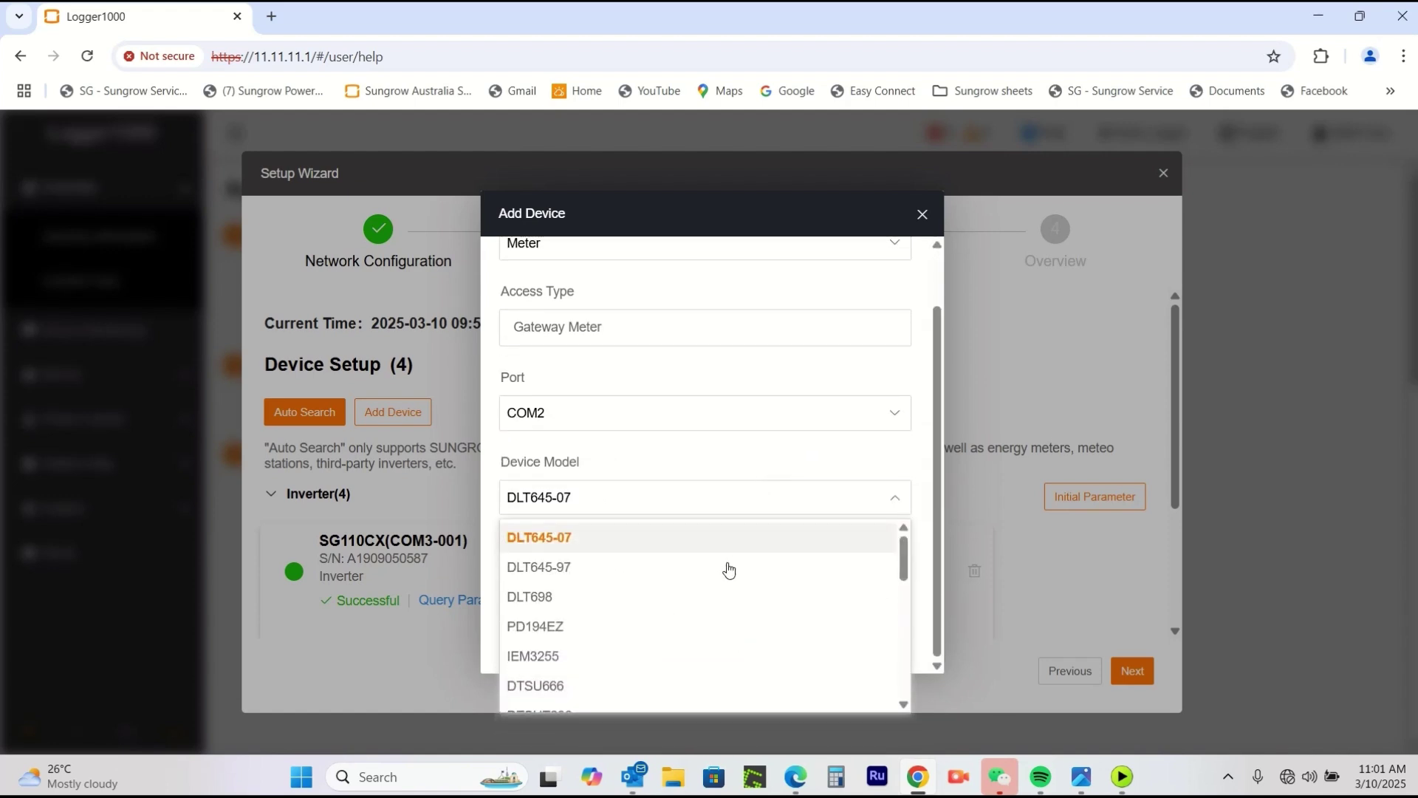
pyautogui.scroll(-2, 713, 601)
pyautogui.scroll(-1, 714, 602)
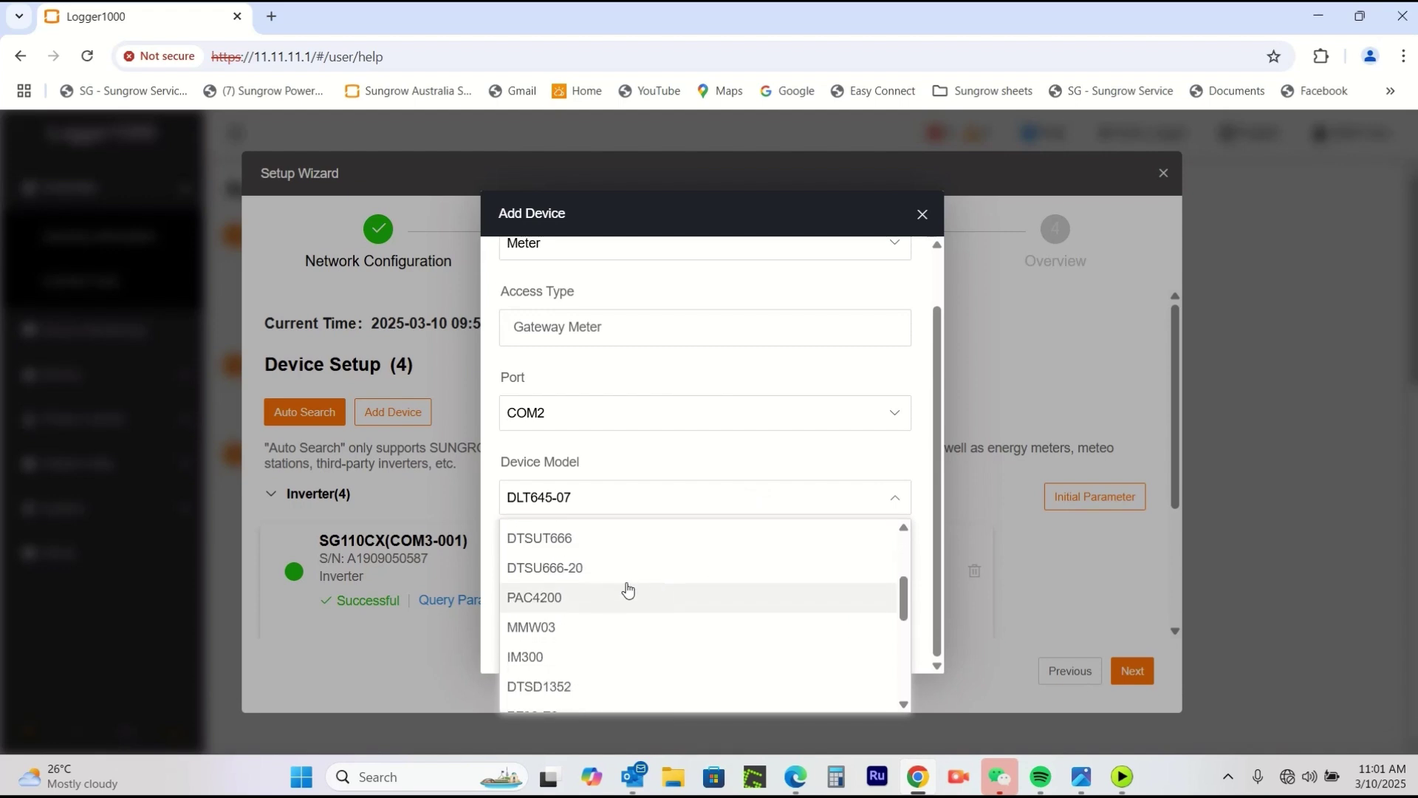
pyautogui.click(549, 569)
pyautogui.scroll(-2, 757, 511)
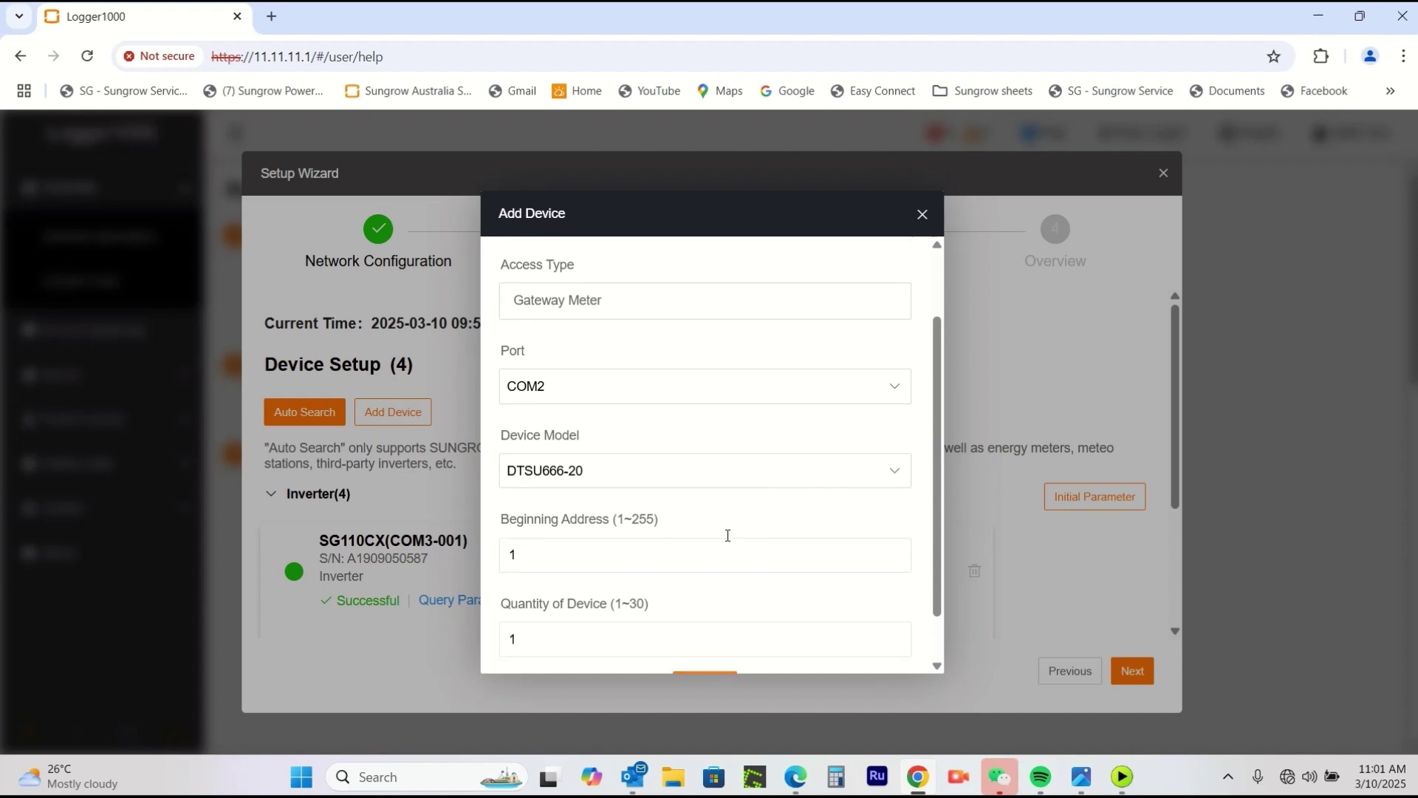
pyautogui.doubleClick(560, 495)
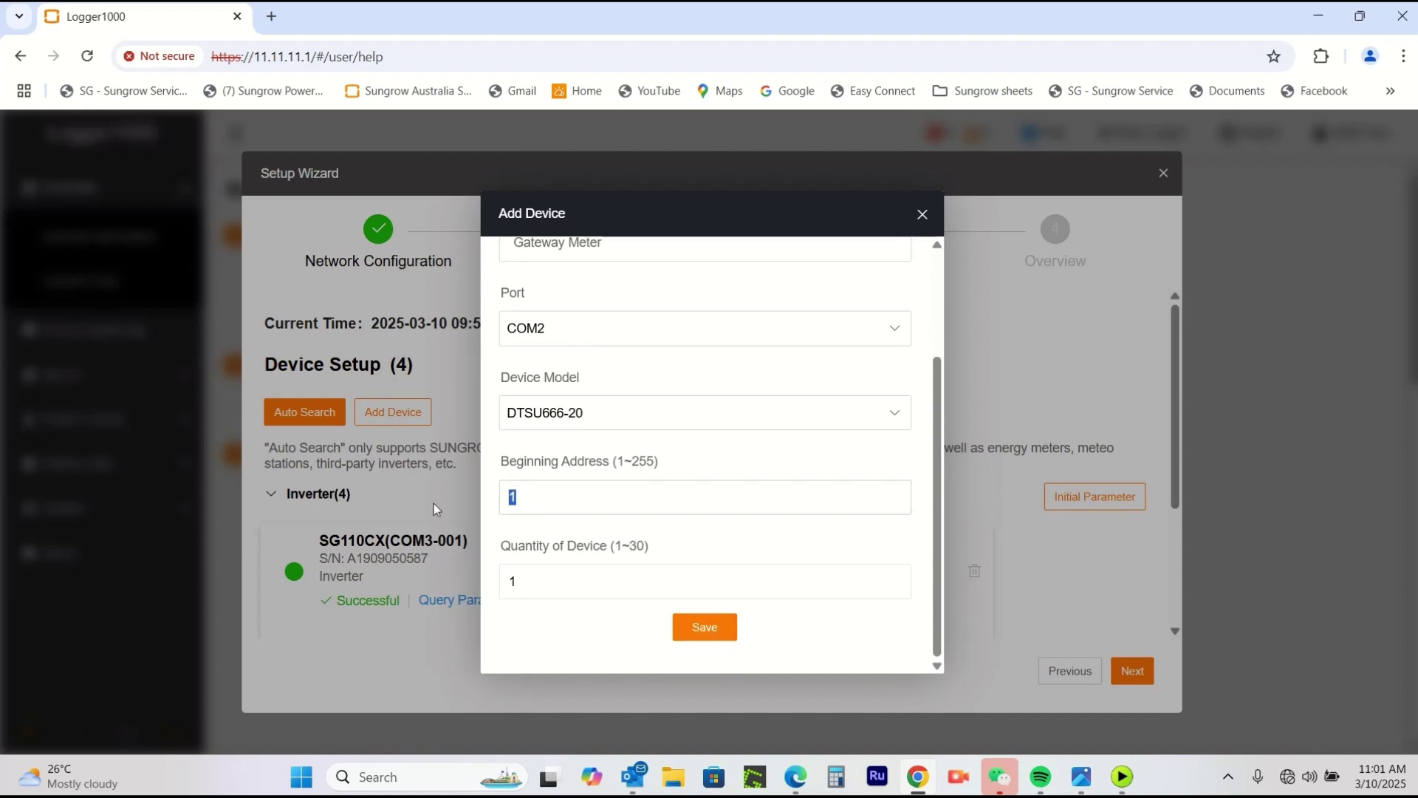
pyautogui.write('254')
pyautogui.click(703, 629)
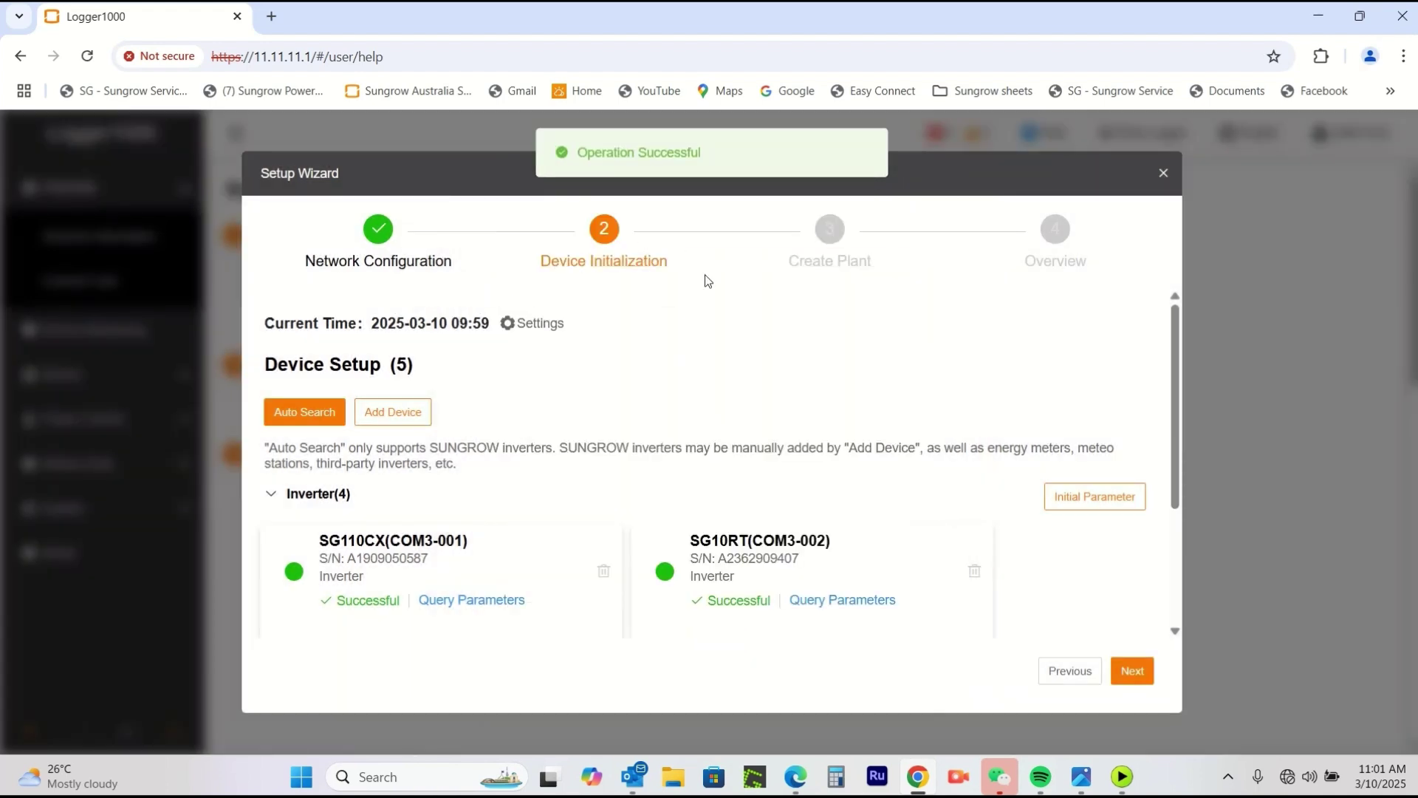
# Expand Meter(1) to confirm the DTSU666-20(COM2-254) entry, then advance to Create Plant.
pyautogui.scroll(-3, 865, 481)
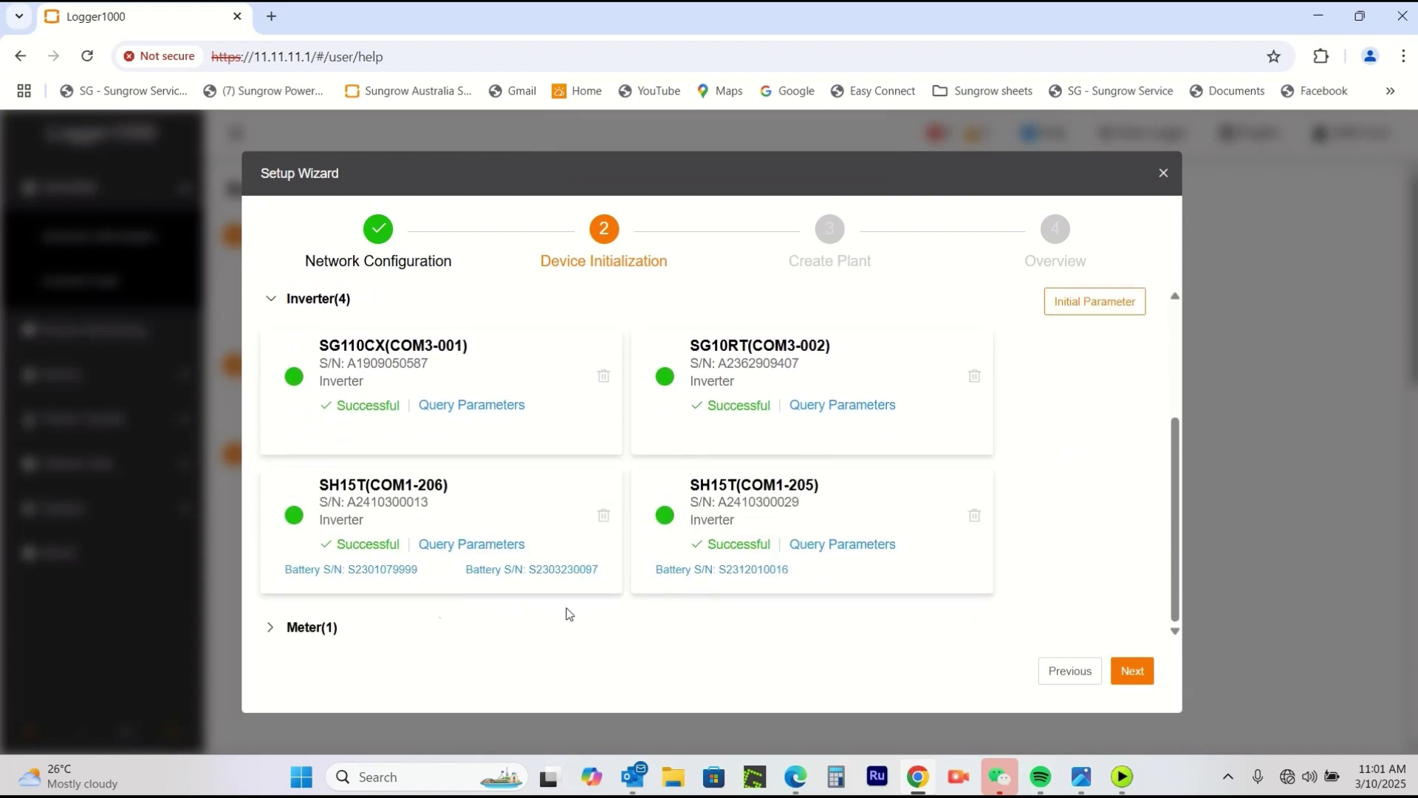
pyautogui.click(319, 628)
pyautogui.scroll(-2, 575, 624)
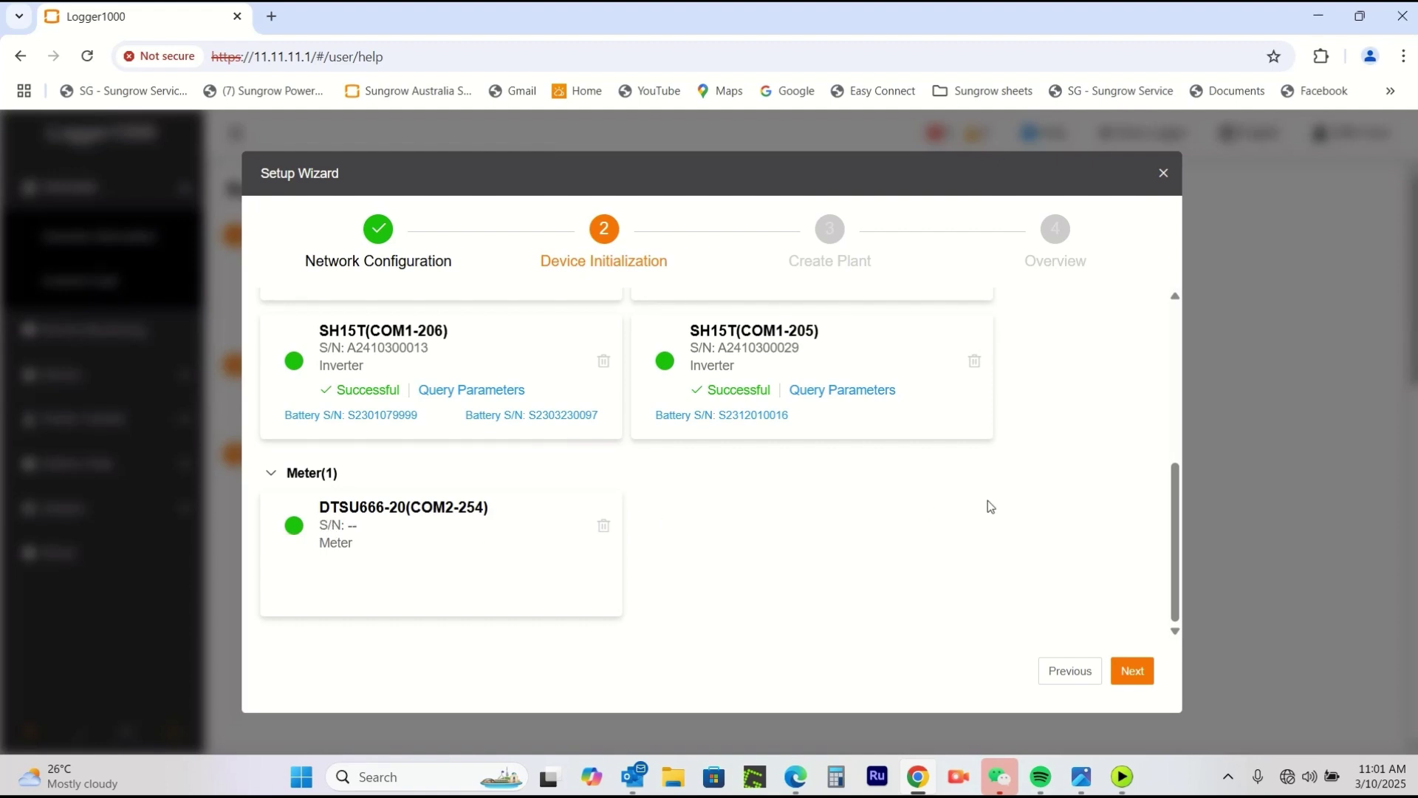
pyautogui.click(1132, 671)
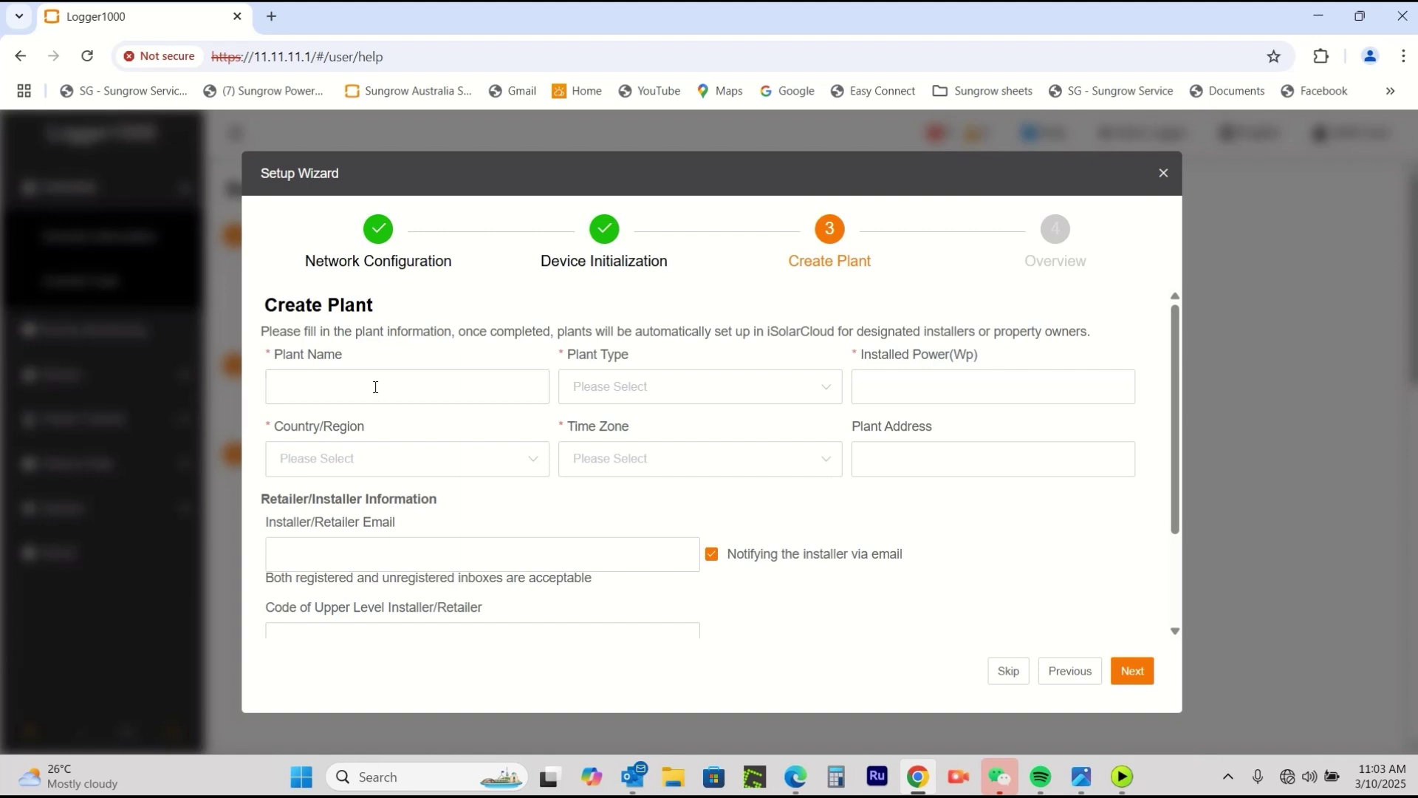
# Name the plant 'Sungrow AU Test Warehouse', type Residential Storage, installed power 100 Wp.
pyautogui.write('Sungrow AU Test Warehouse')
pyautogui.click(702, 387)
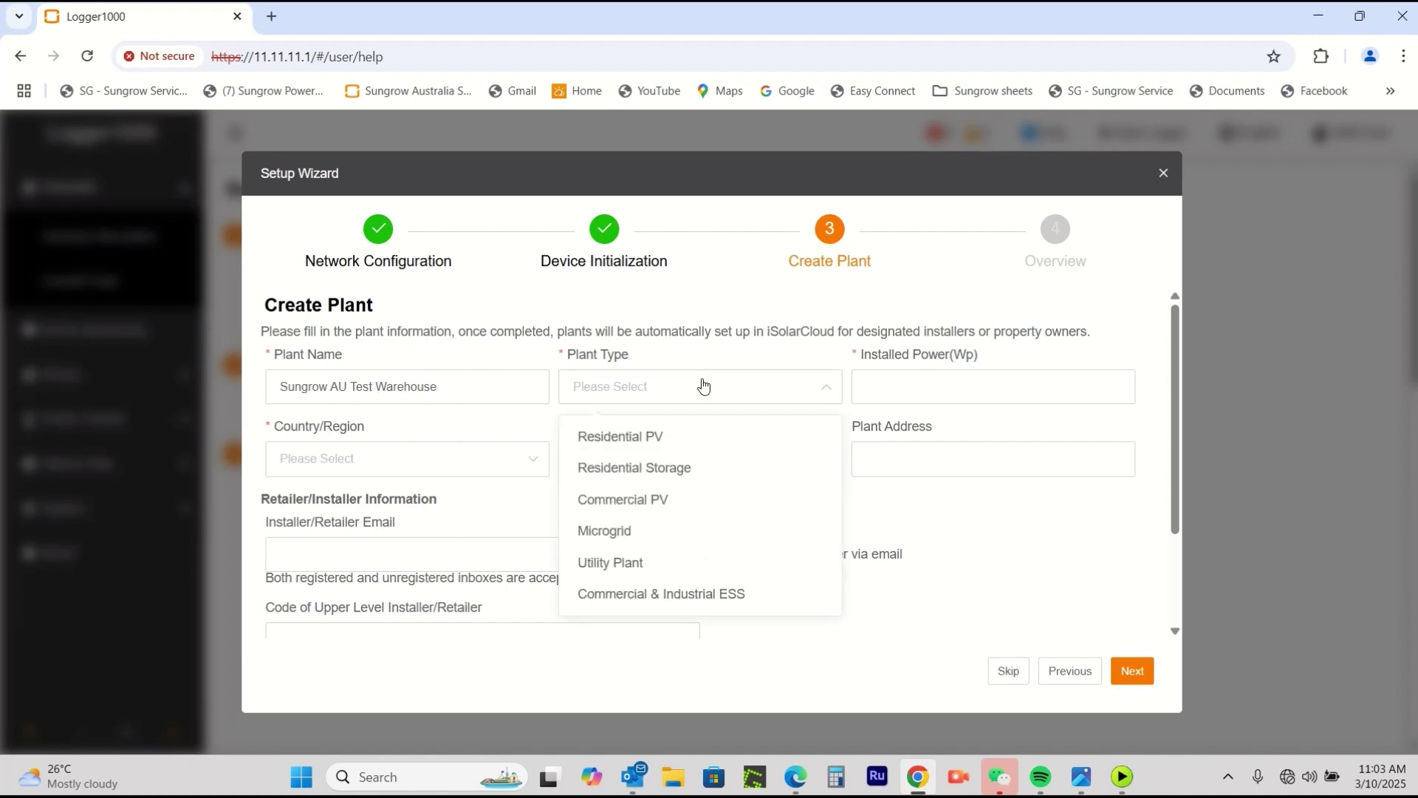
pyautogui.click(675, 473)
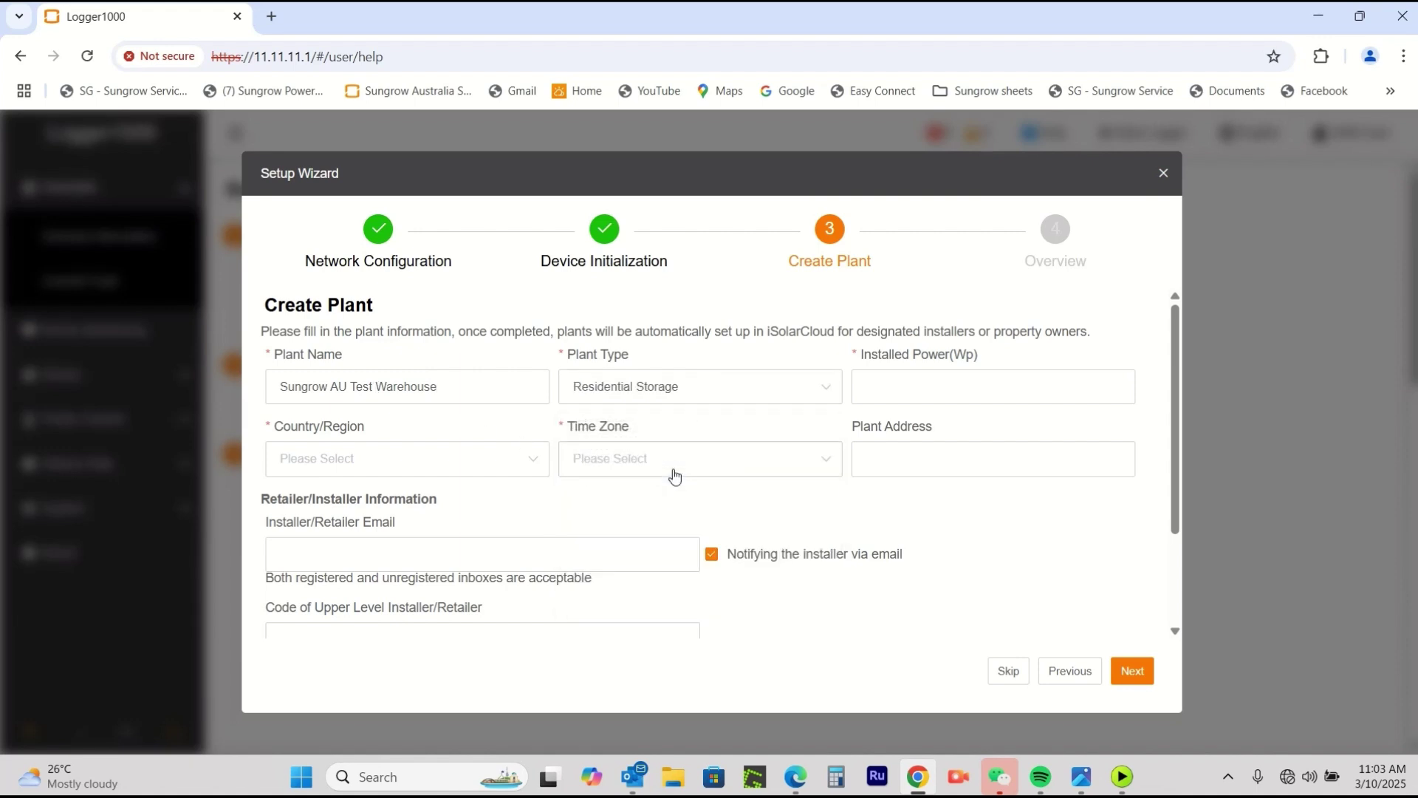
pyautogui.click(976, 384)
pyautogui.write('100')
# Set the country to Australia and time zone to UTC+10:00 Canberra, Melbourne, Sydney.
pyautogui.click(407, 470)
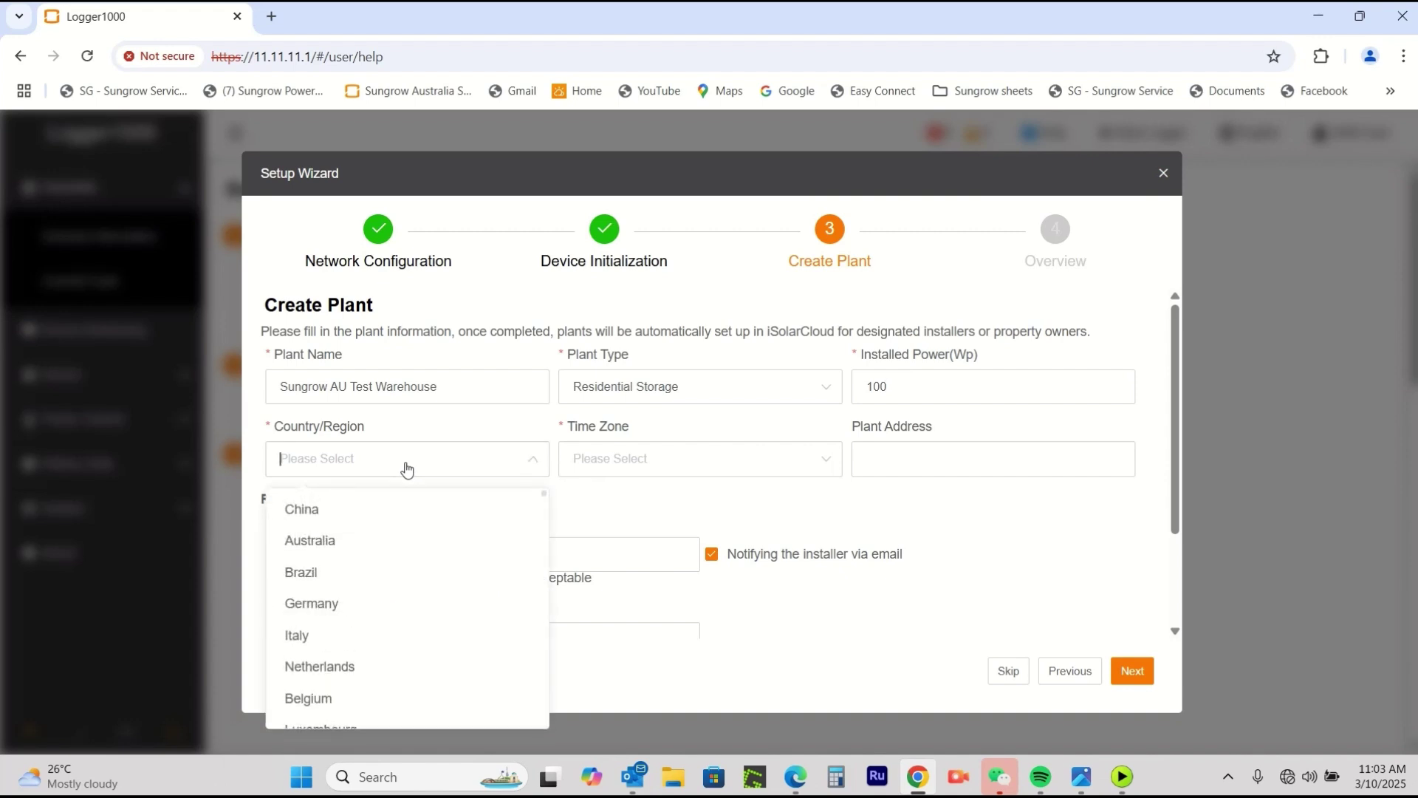
pyautogui.click(326, 542)
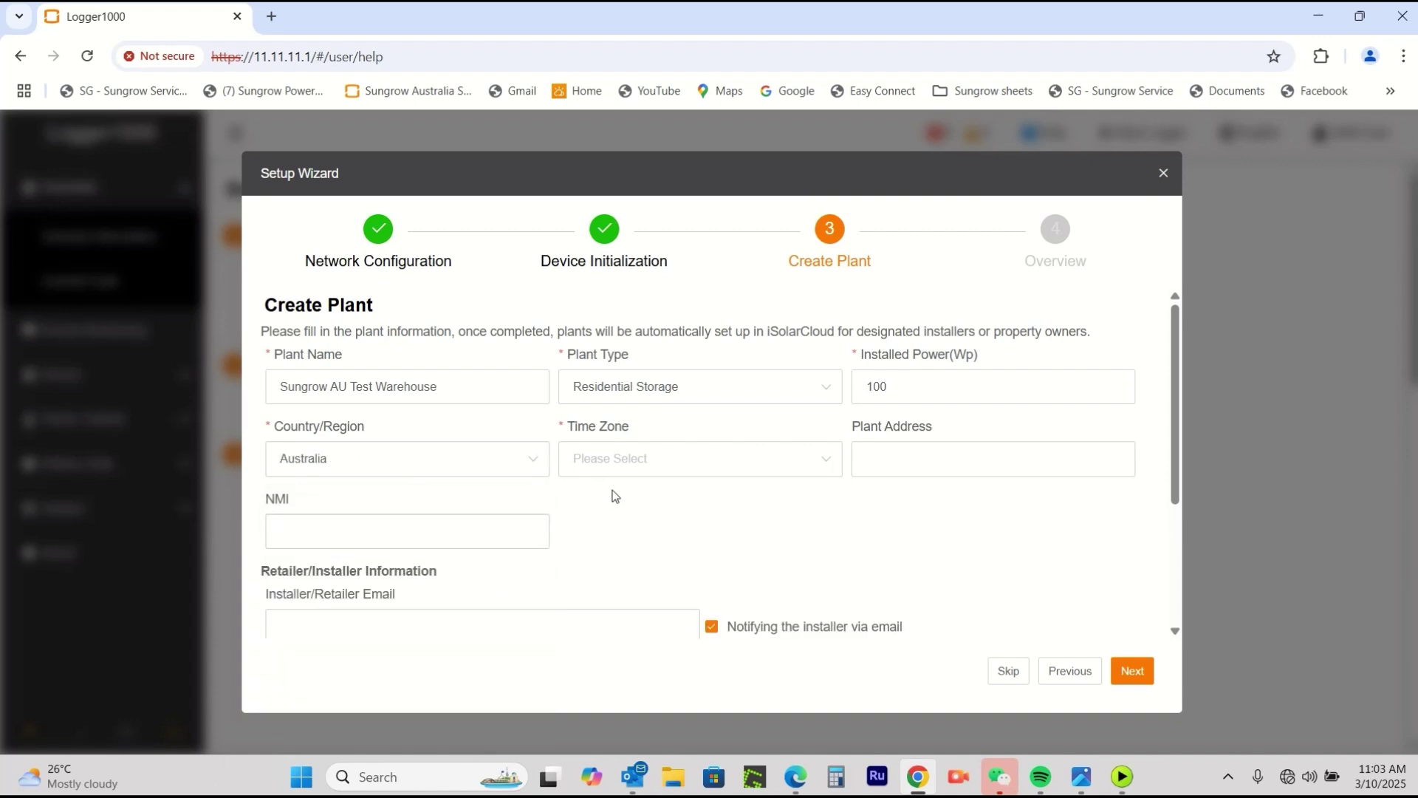
pyautogui.click(670, 464)
pyautogui.scroll(-5, 696, 591)
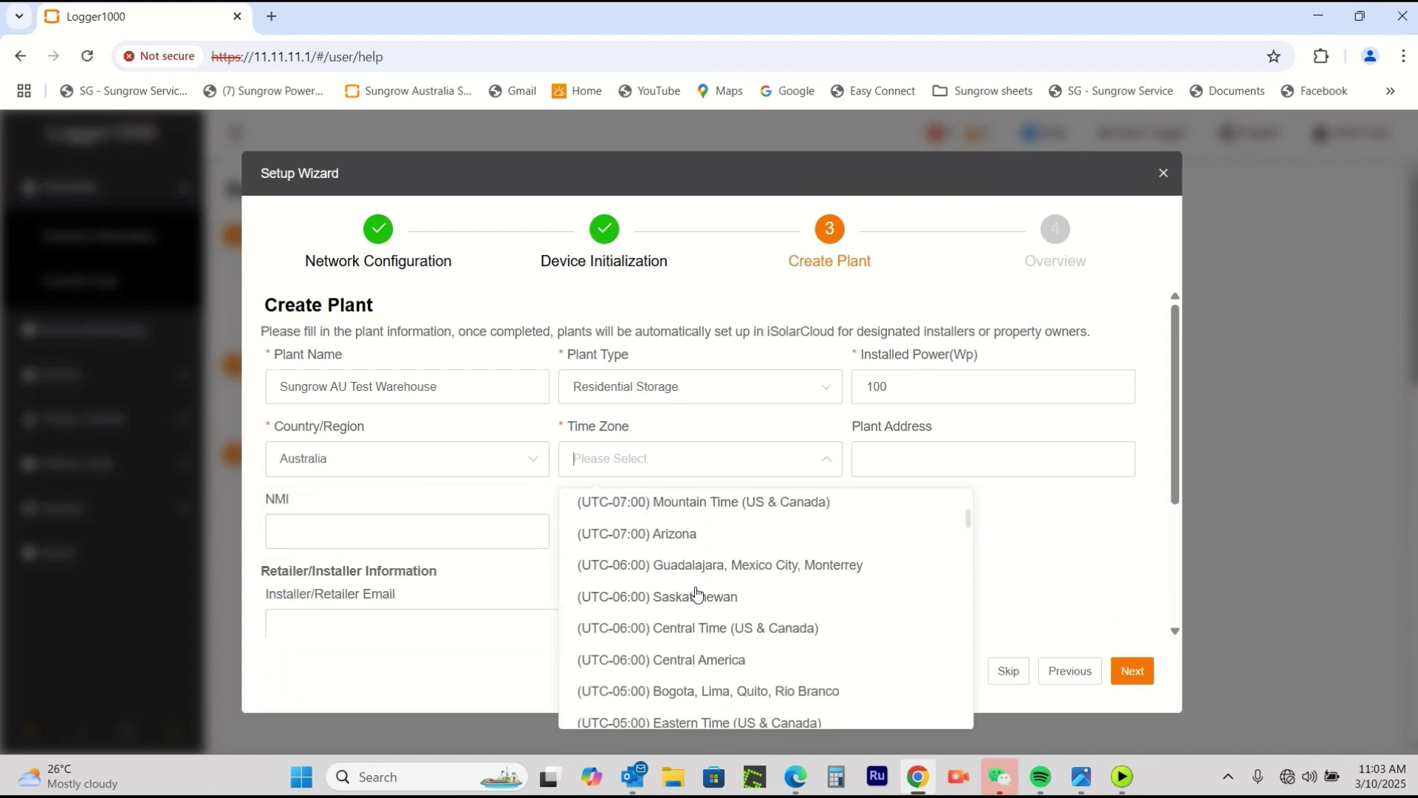
pyautogui.scroll(-13, 696, 593)
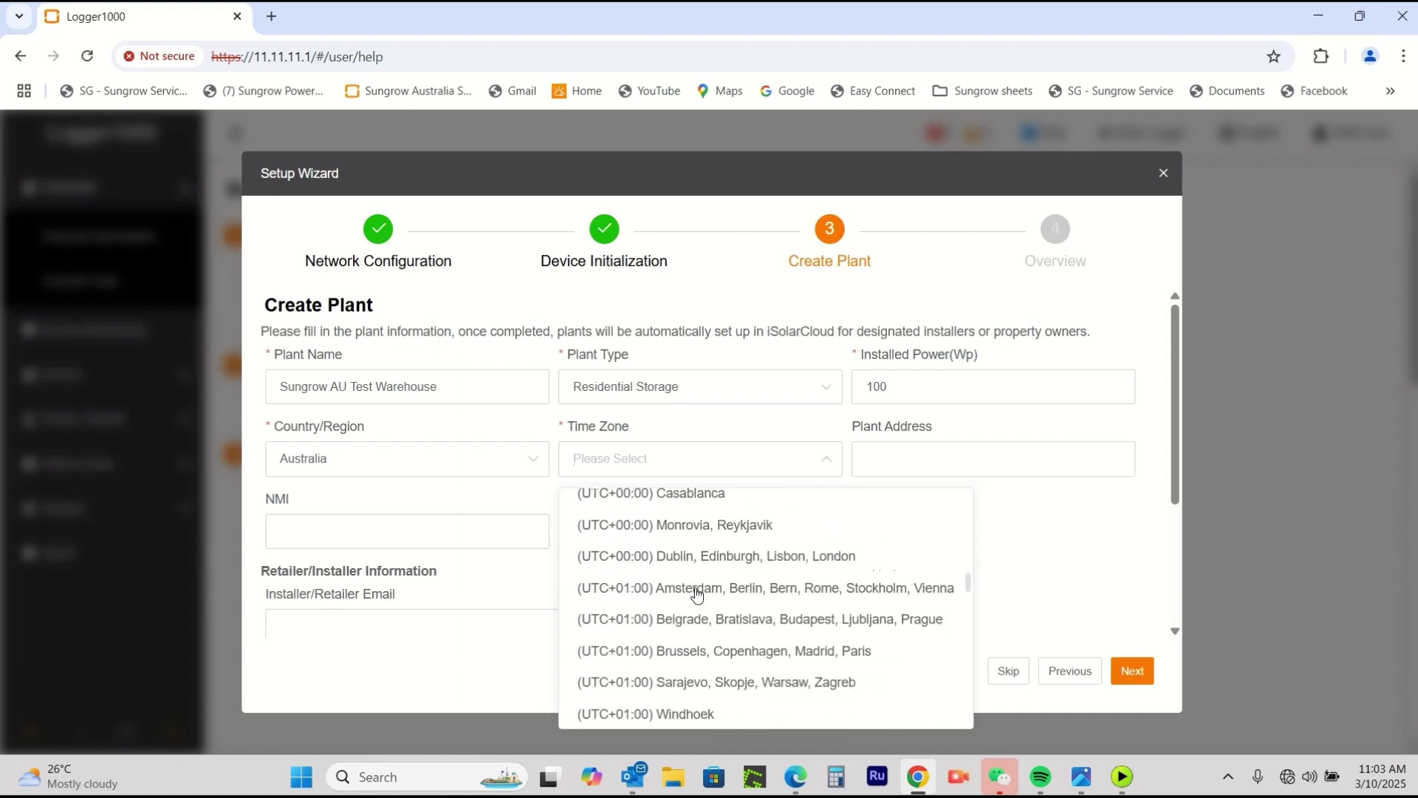
pyautogui.scroll(-10, 696, 593)
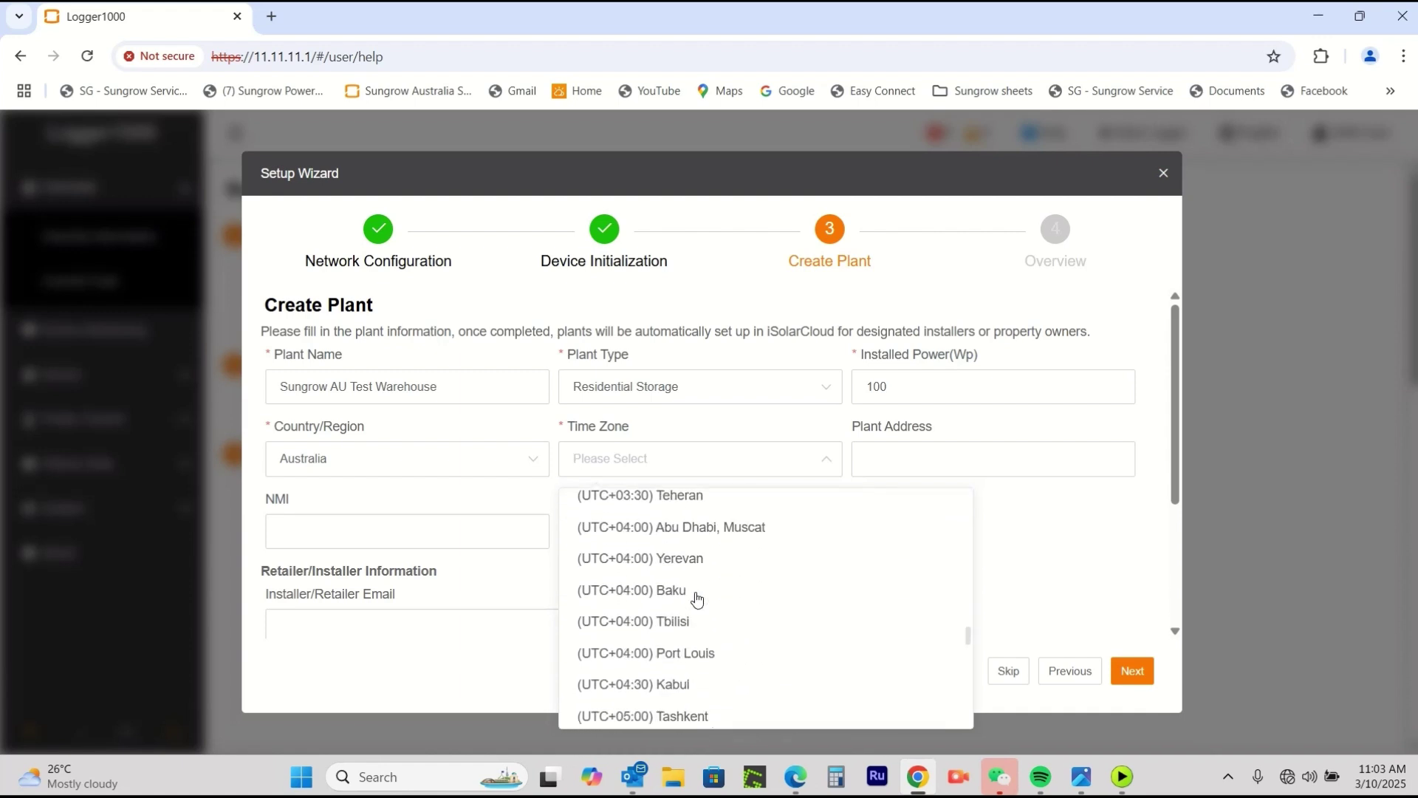
pyautogui.scroll(-10, 696, 598)
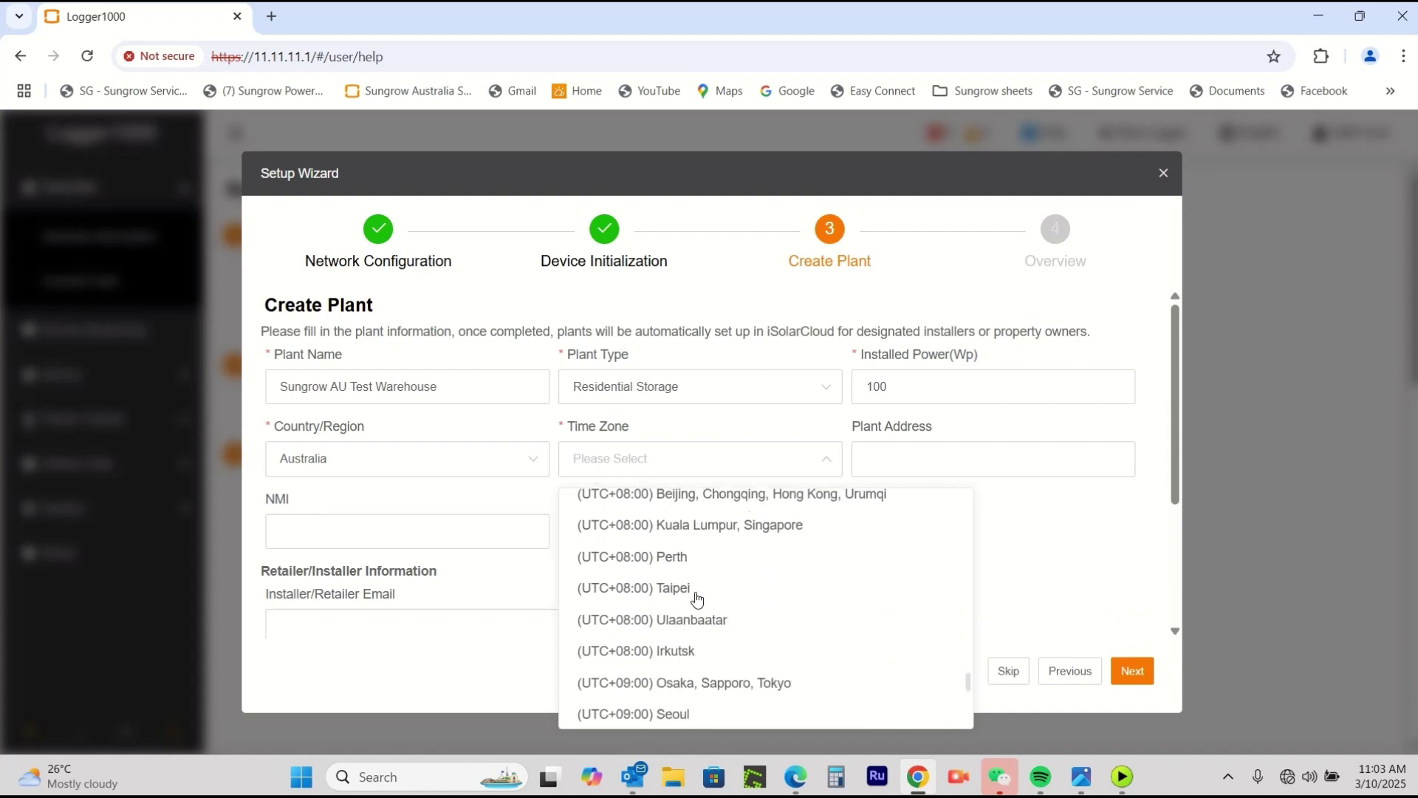
pyautogui.scroll(-10, 696, 598)
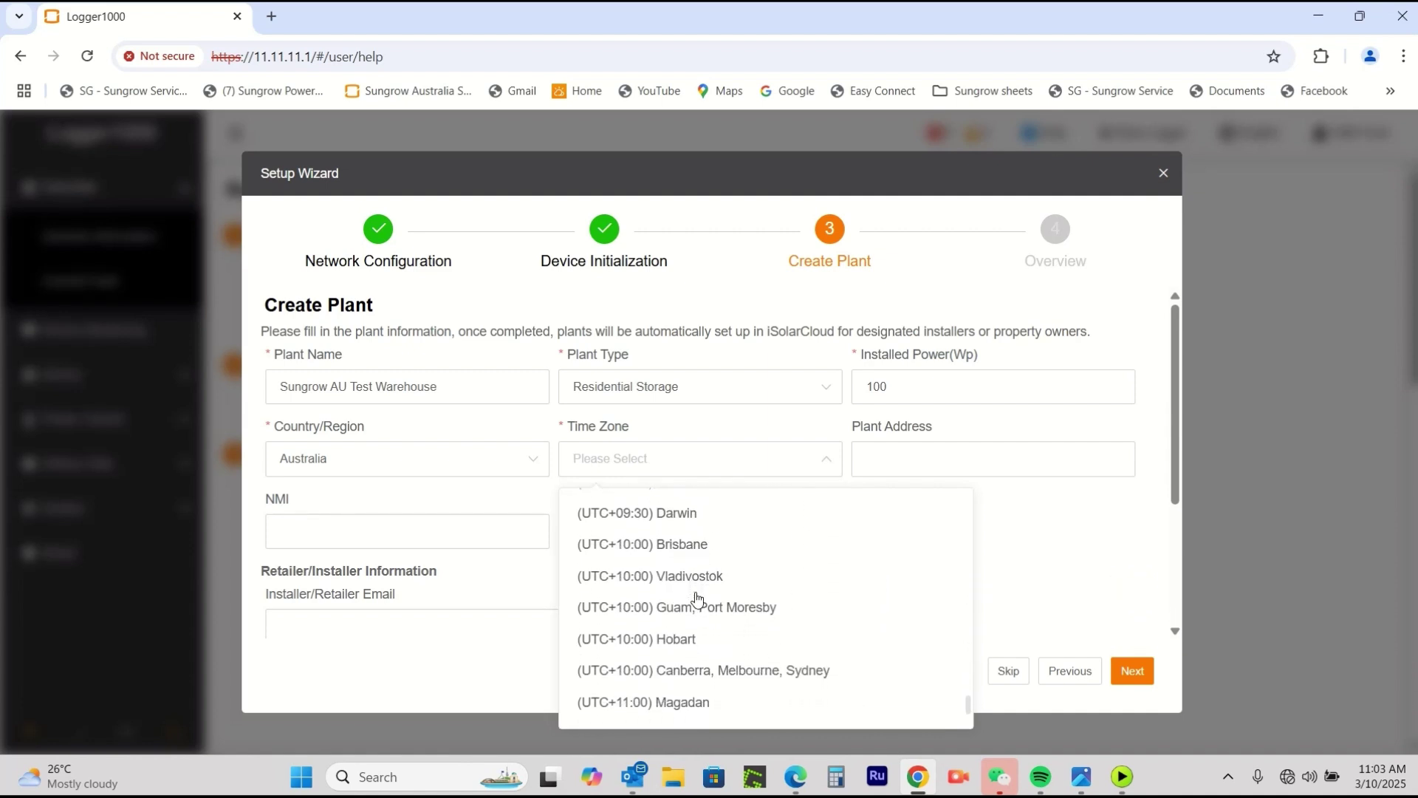
pyautogui.scroll(-3, 696, 598)
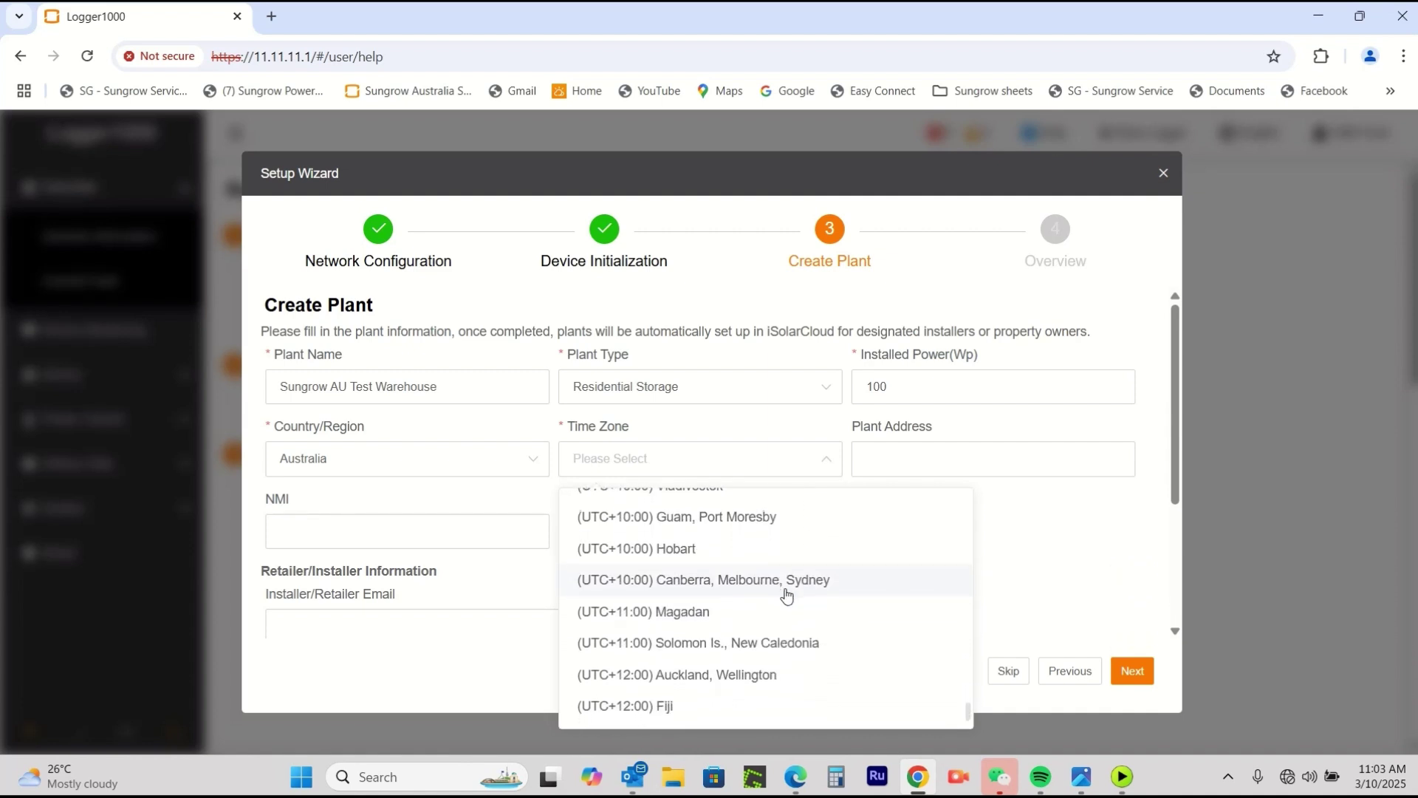
pyautogui.click(783, 579)
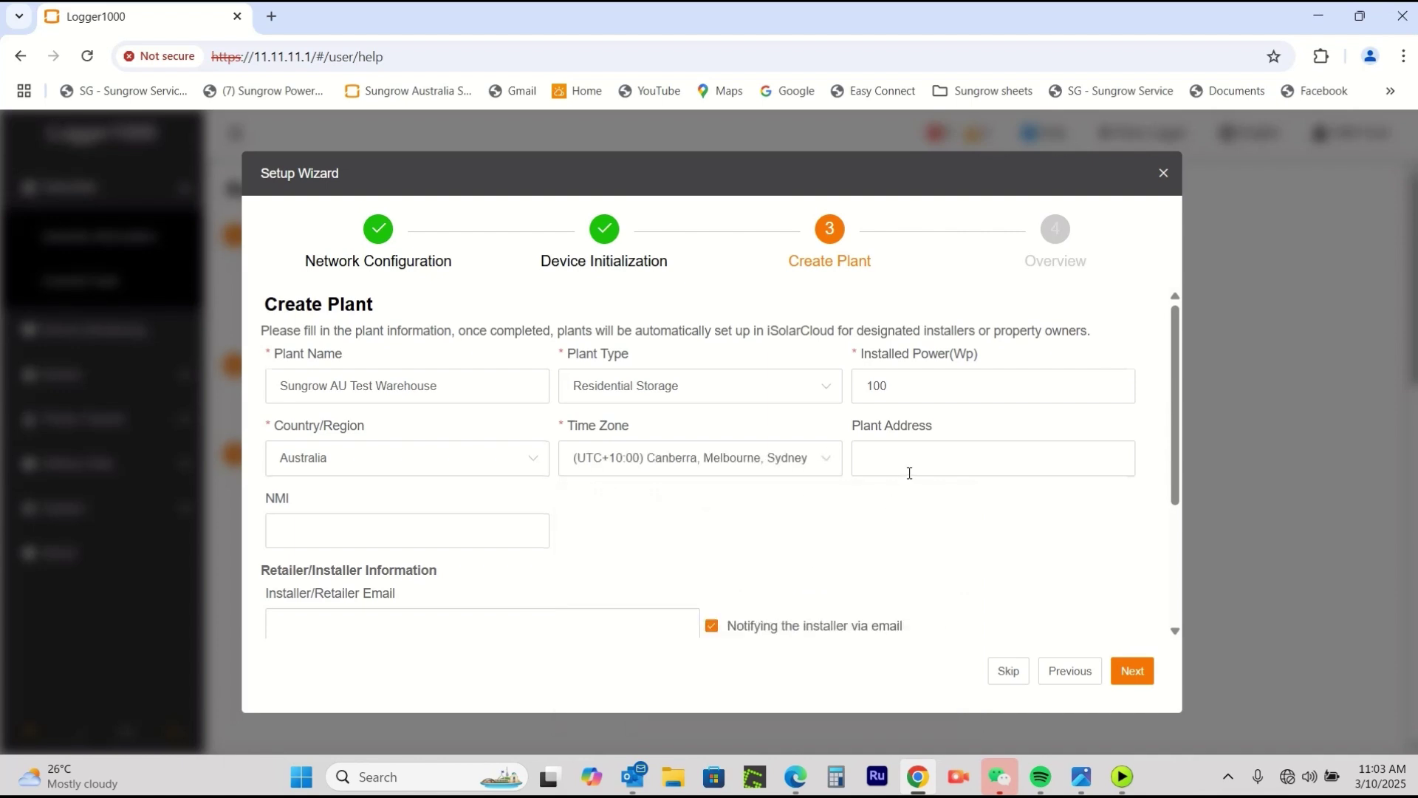
# Enter the plant's street address, correcting the misspelled street name.
pyautogui.click(928, 454)
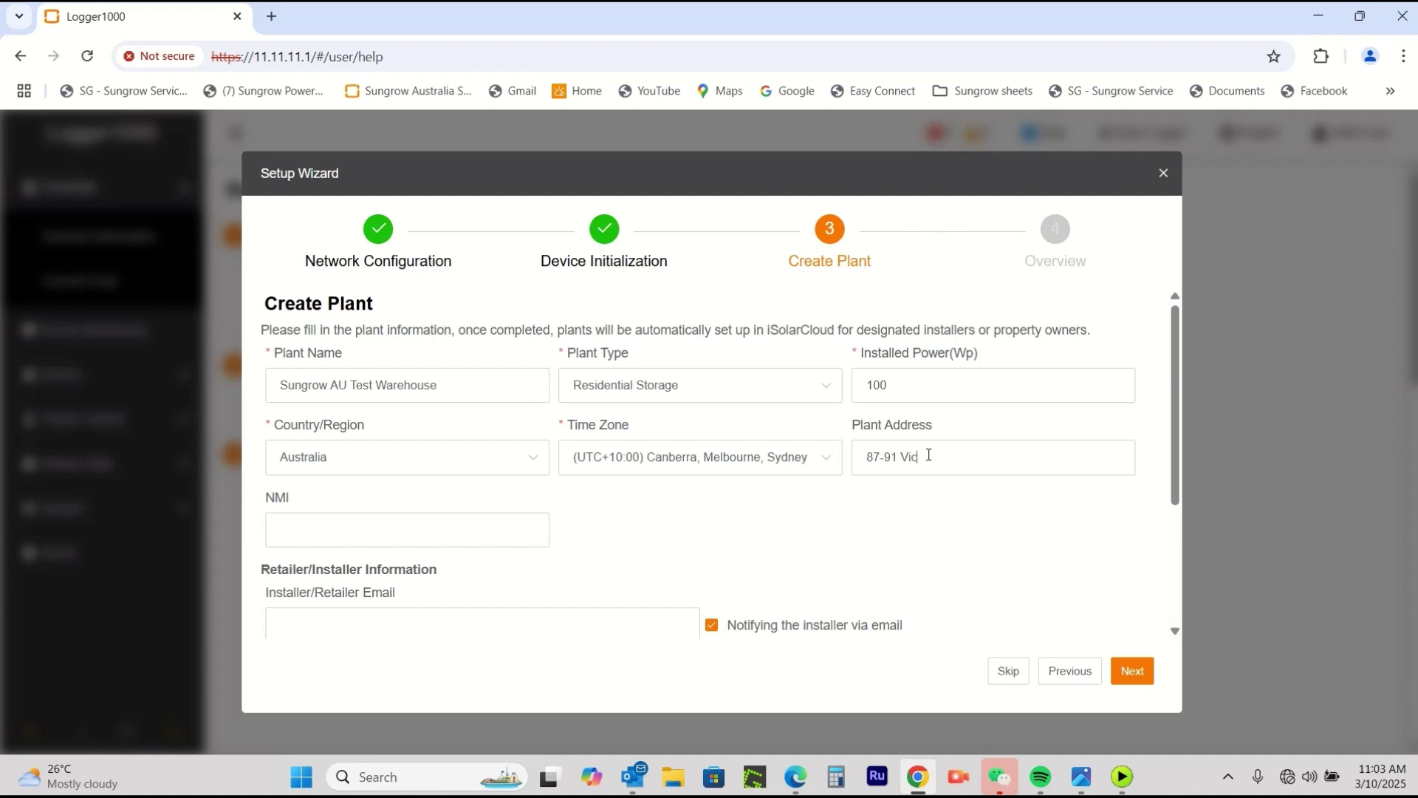
pyautogui.click(931, 456)
pyautogui.write('r')
pyautogui.click(1043, 457)
pyautogui.write('NSW 2164')
pyautogui.moveTo(947, 457); pyautogui.dragTo(902, 455)
pyautogui.write('Victoria')
# Fill in the installer/retailer e-mail and the owner's e-mail address.
pyautogui.scroll(-1, 925, 499)
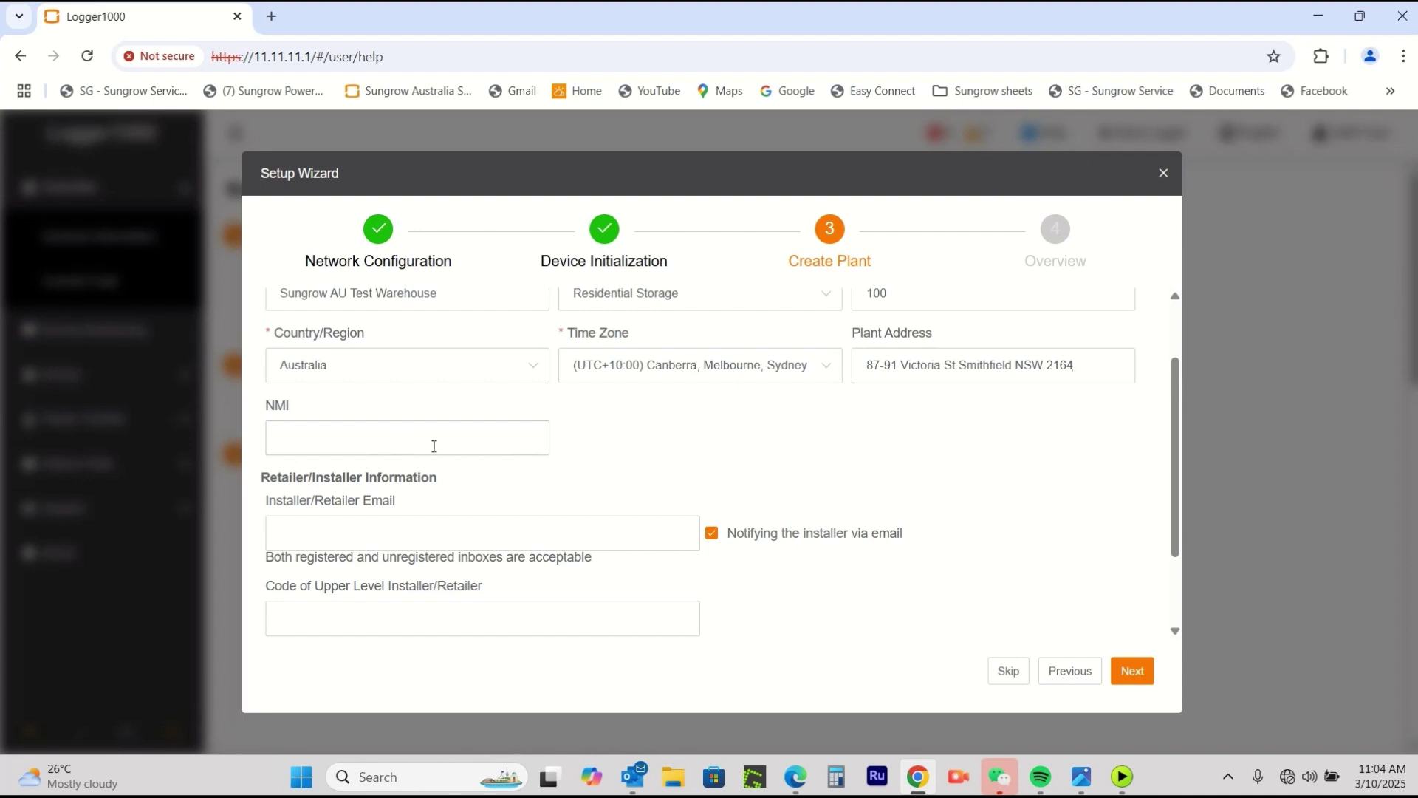
pyautogui.scroll(-1, 1035, 482)
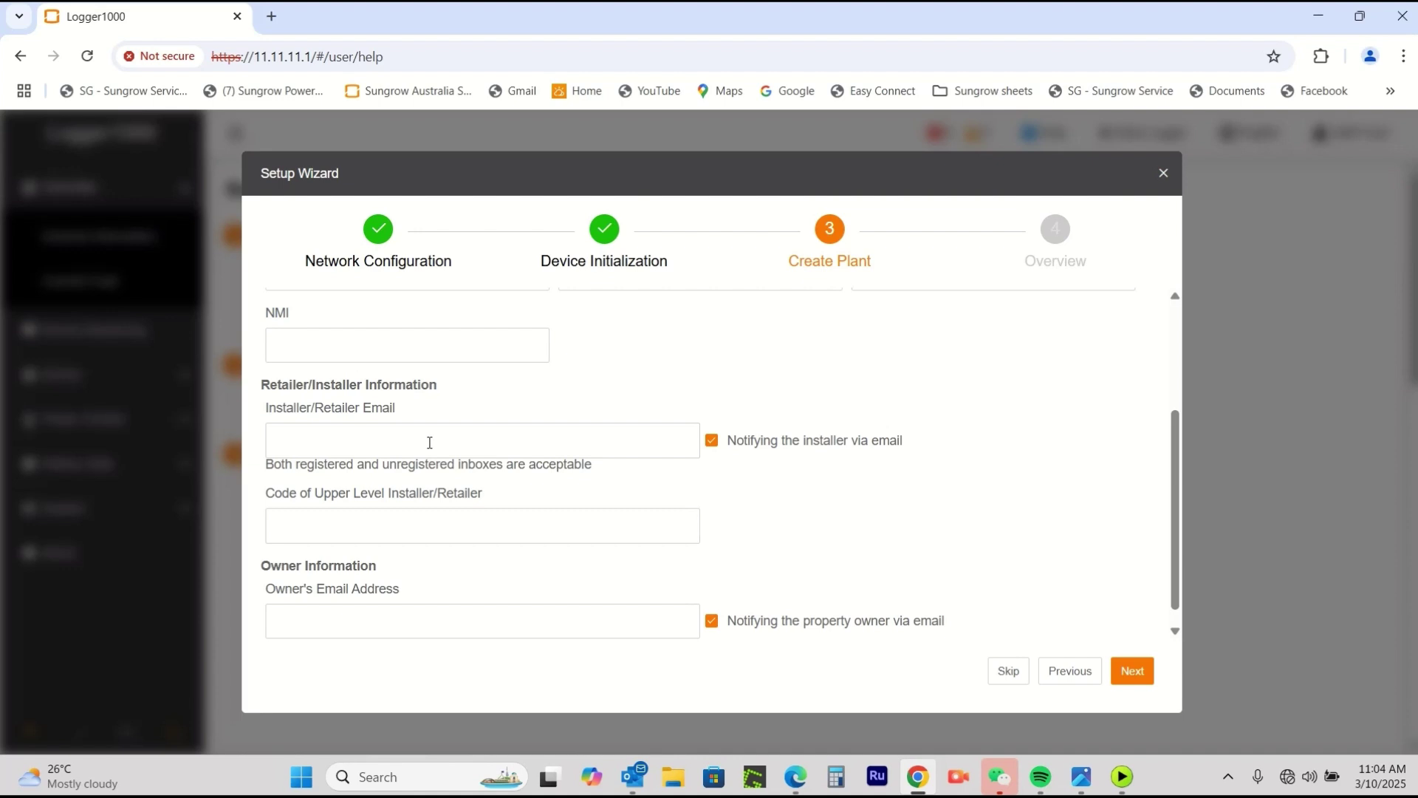
pyautogui.hotkey('ctrl', 'v')
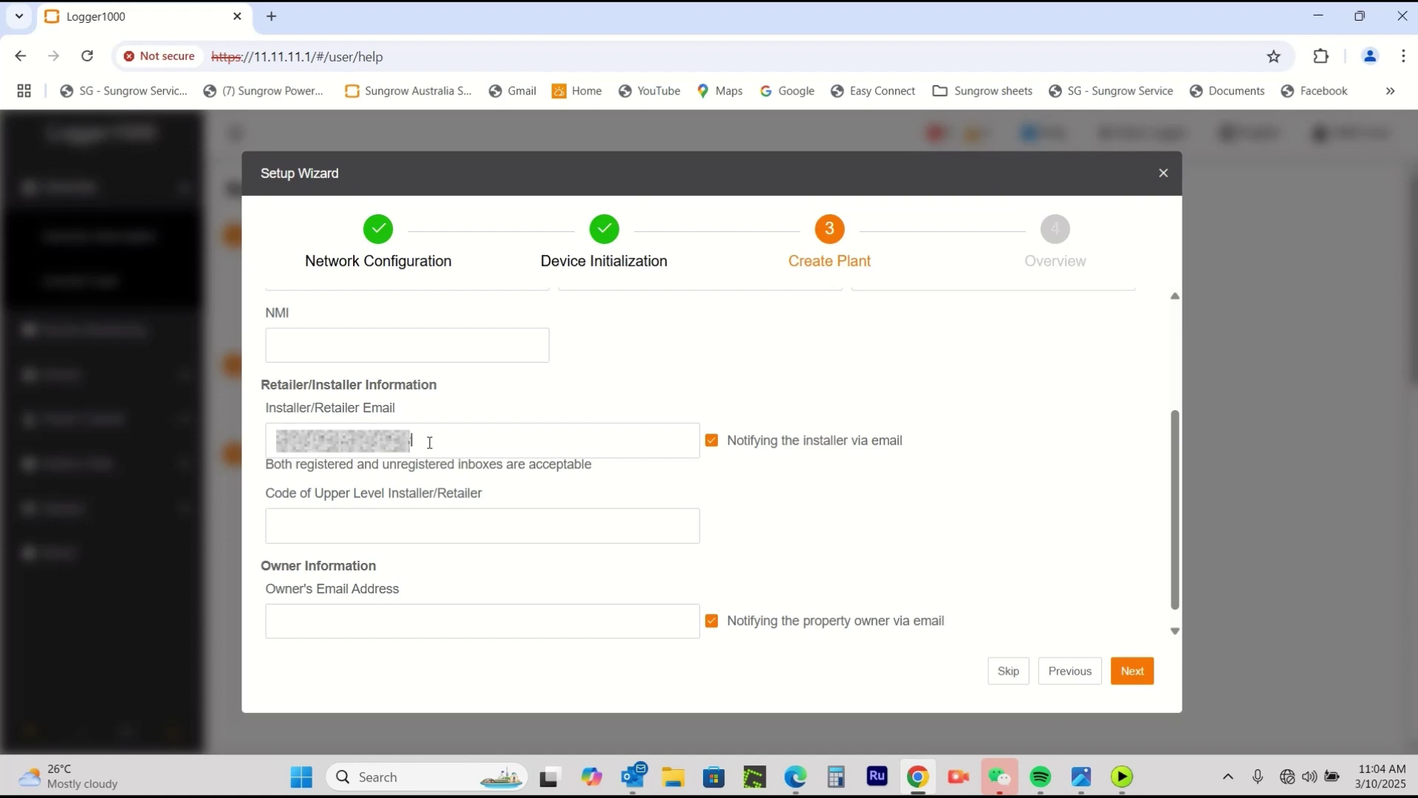
pyautogui.write('.com.au')
pyautogui.click(434, 613)
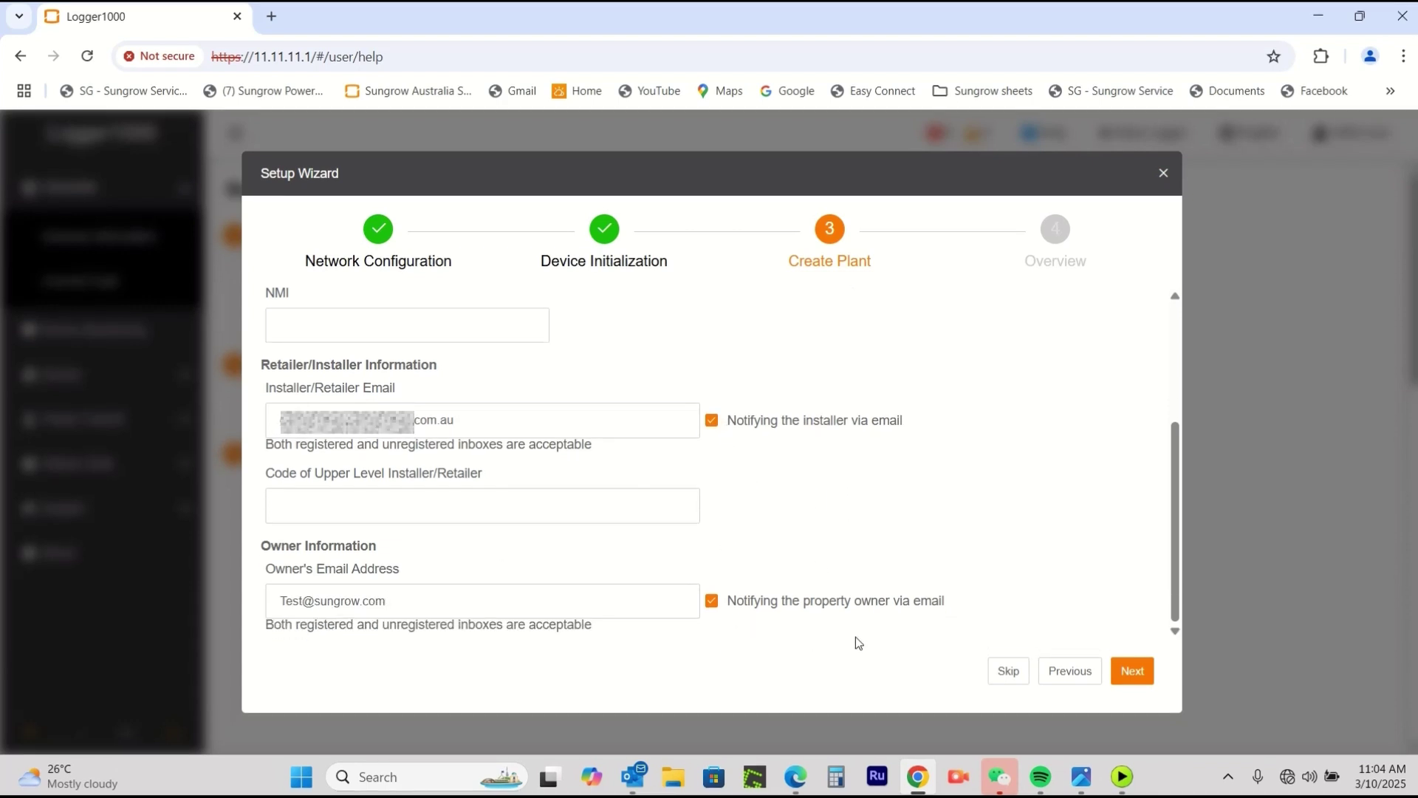
# Submit the plant, then review the Overview's devices, plant, network, server and system time.
pyautogui.click(1126, 674)
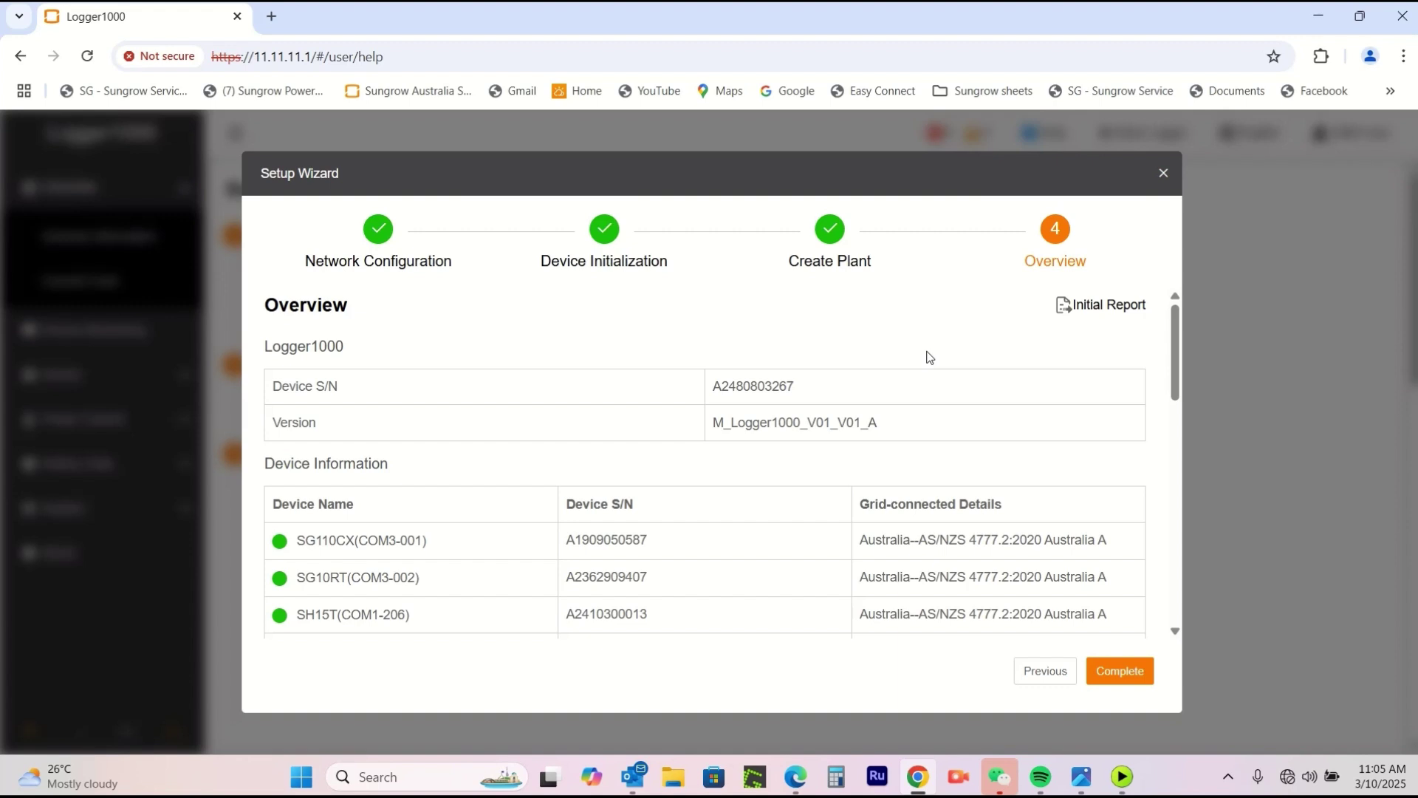
pyautogui.scroll(-3, 757, 412)
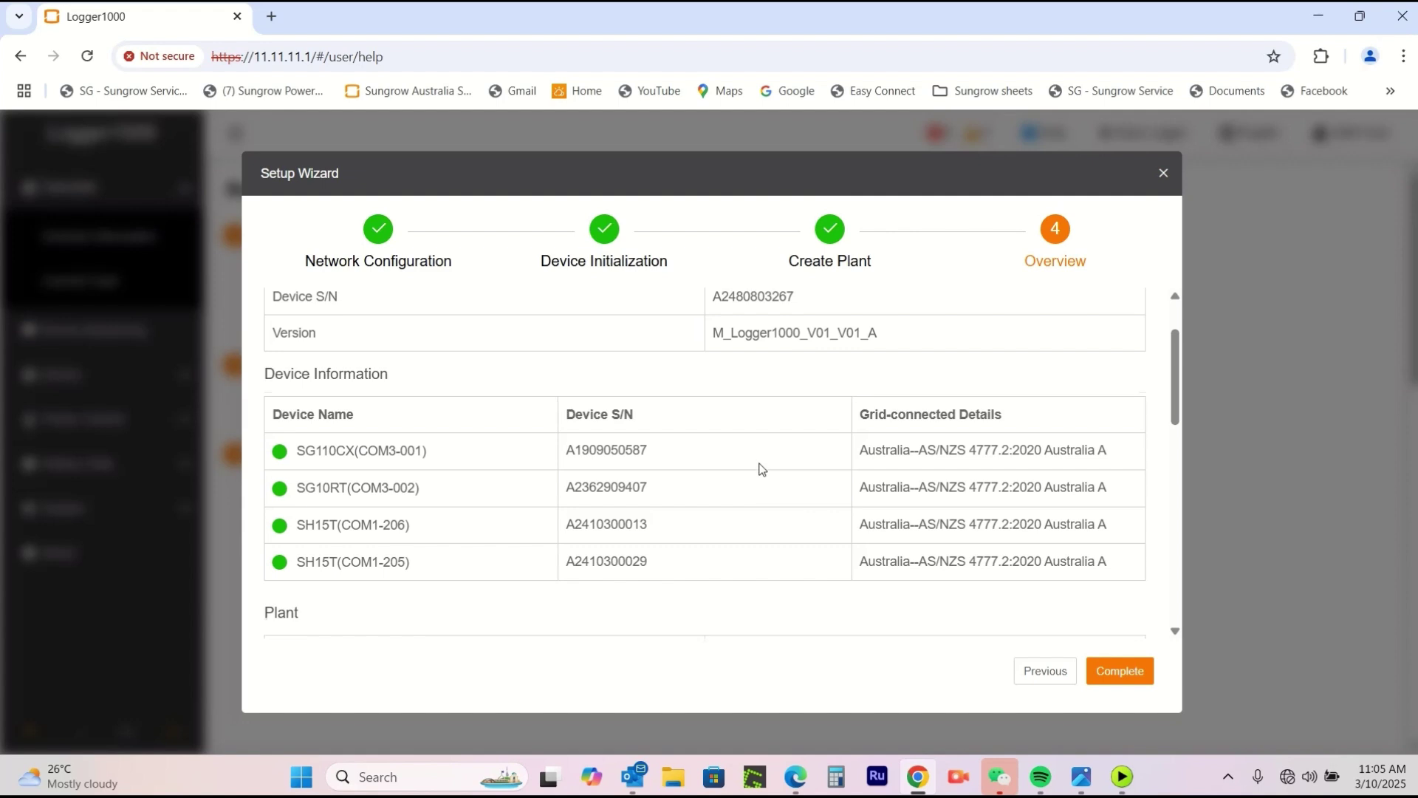
pyautogui.scroll(-5, 760, 469)
pyautogui.scroll(-6, 761, 469)
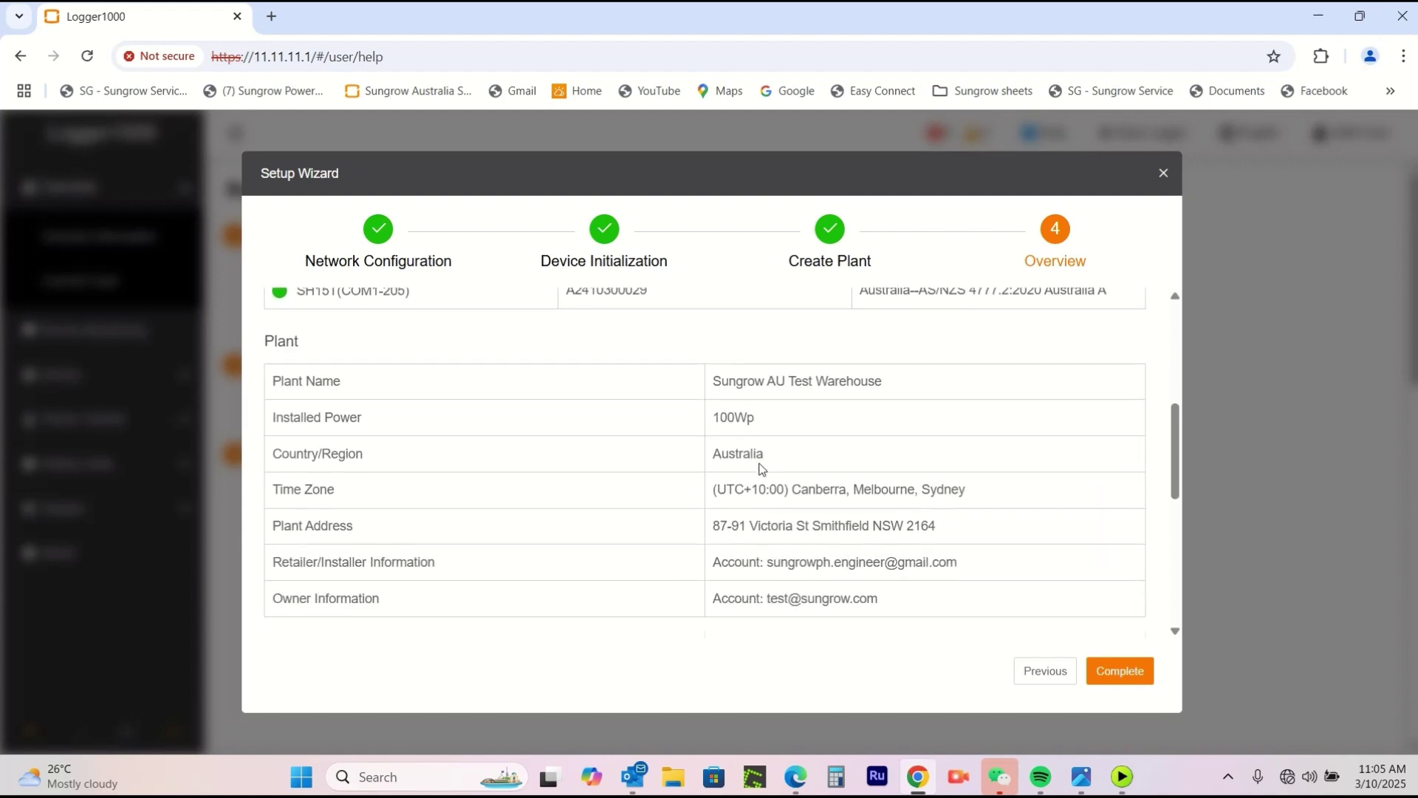
pyautogui.scroll(-5, 760, 469)
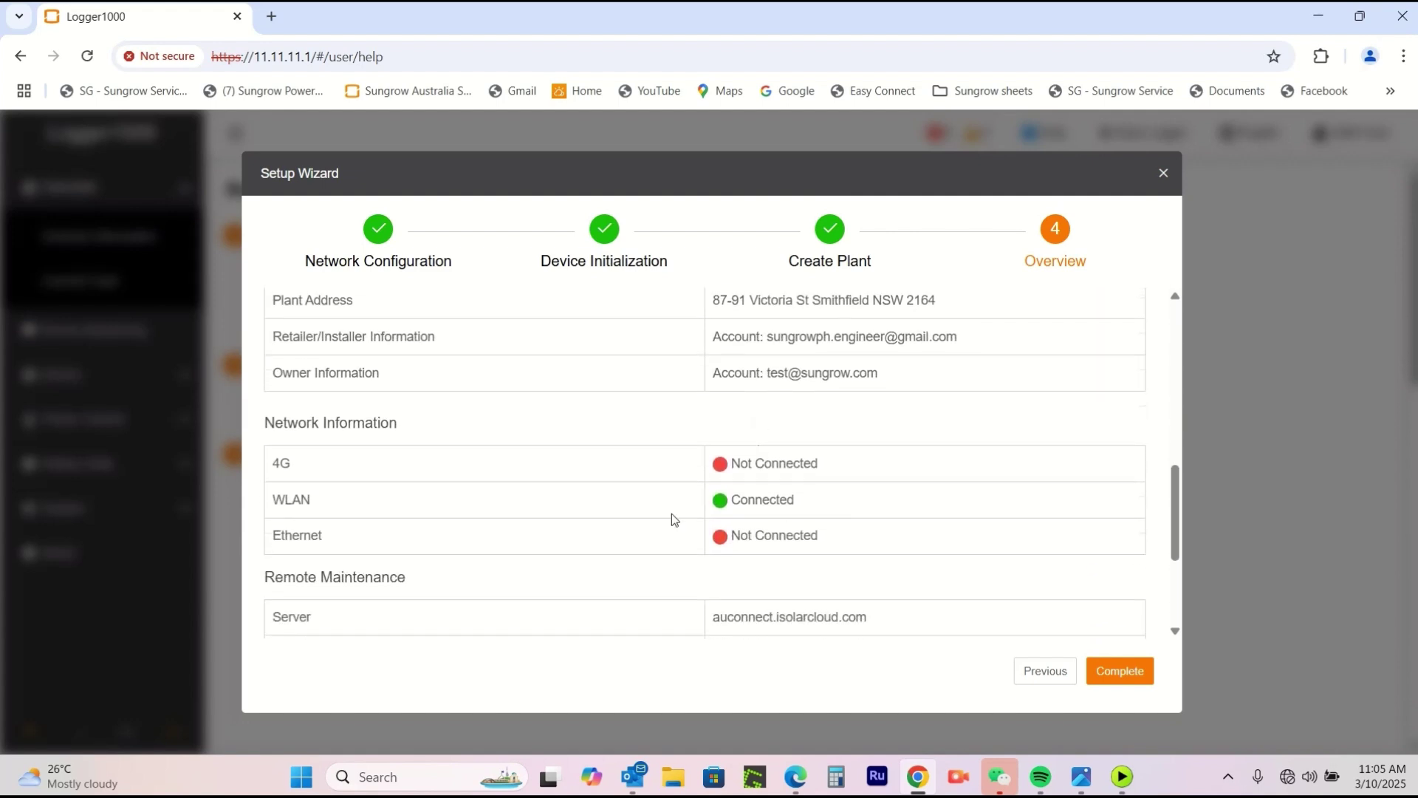
pyautogui.scroll(-5, 945, 502)
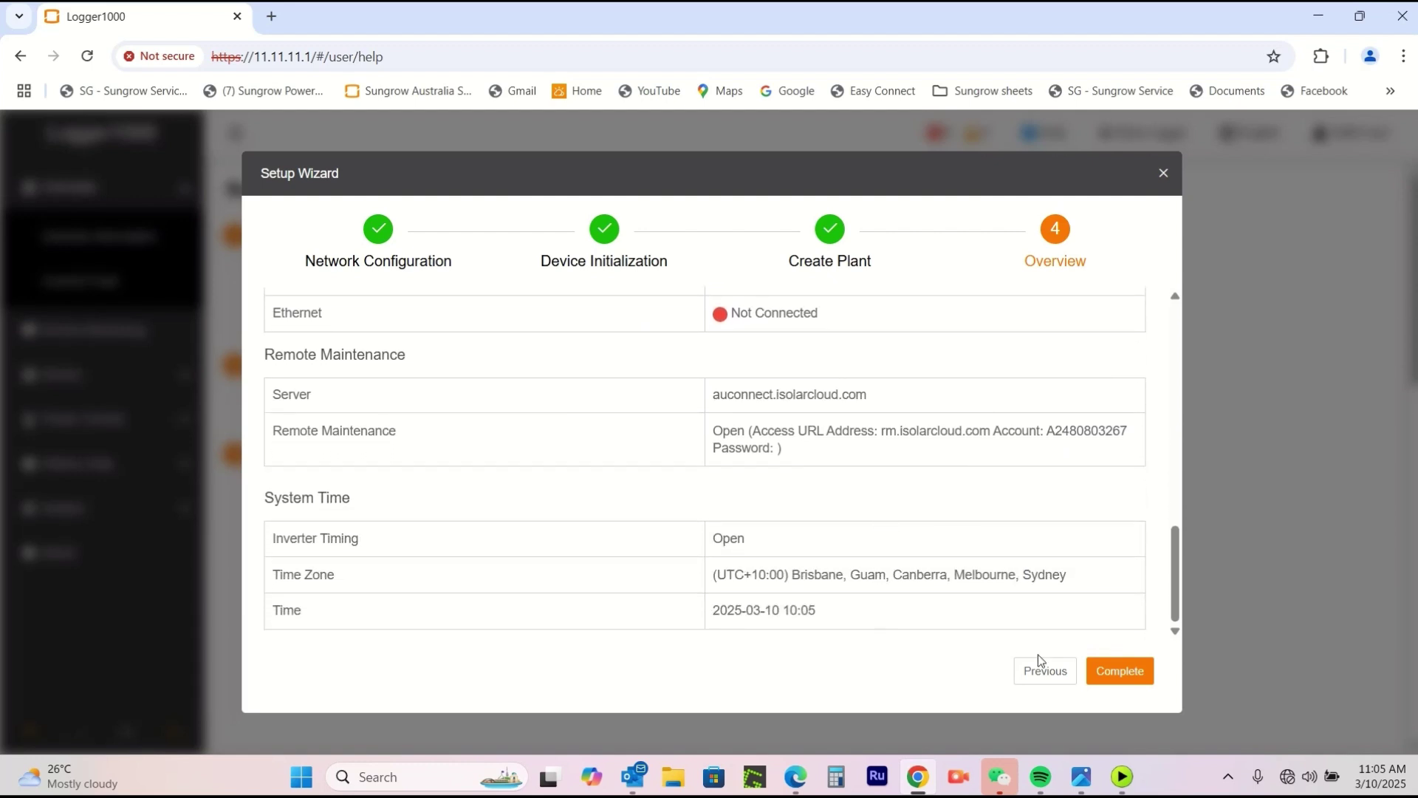
# Complete and confirm the wizard, then check 8 online devices and iSolarCloud status.
pyautogui.click(1123, 671)
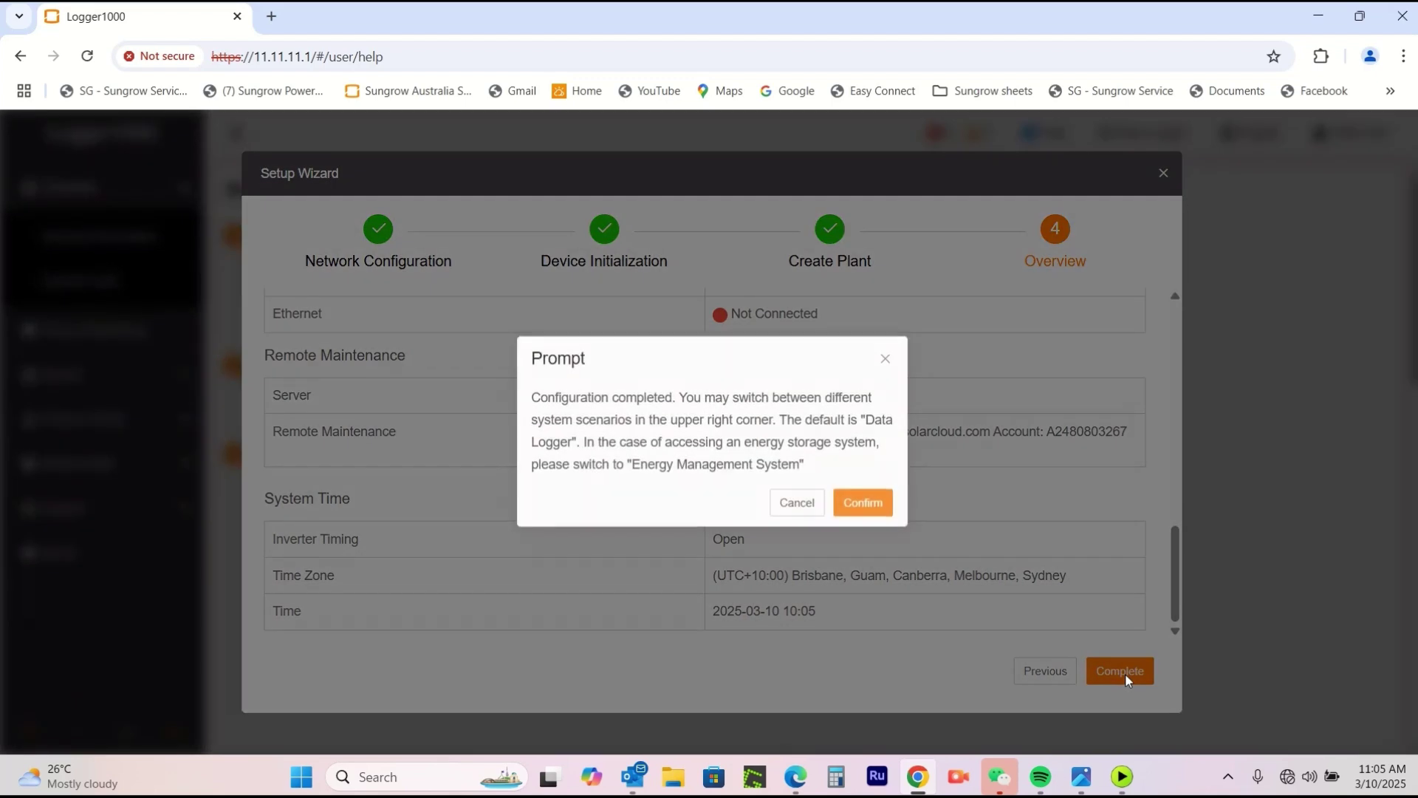
pyautogui.click(864, 506)
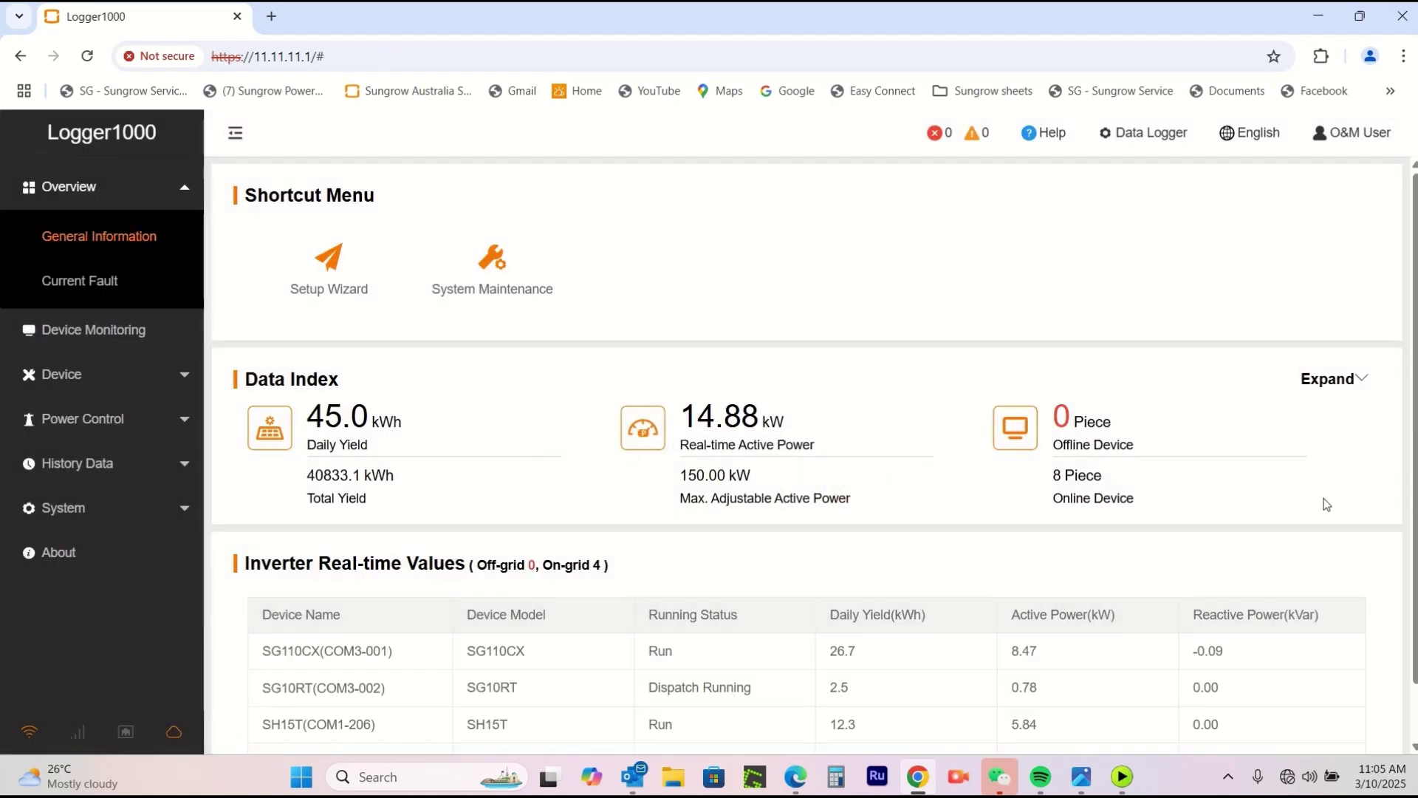
pyautogui.scroll(-1, 1196, 367)
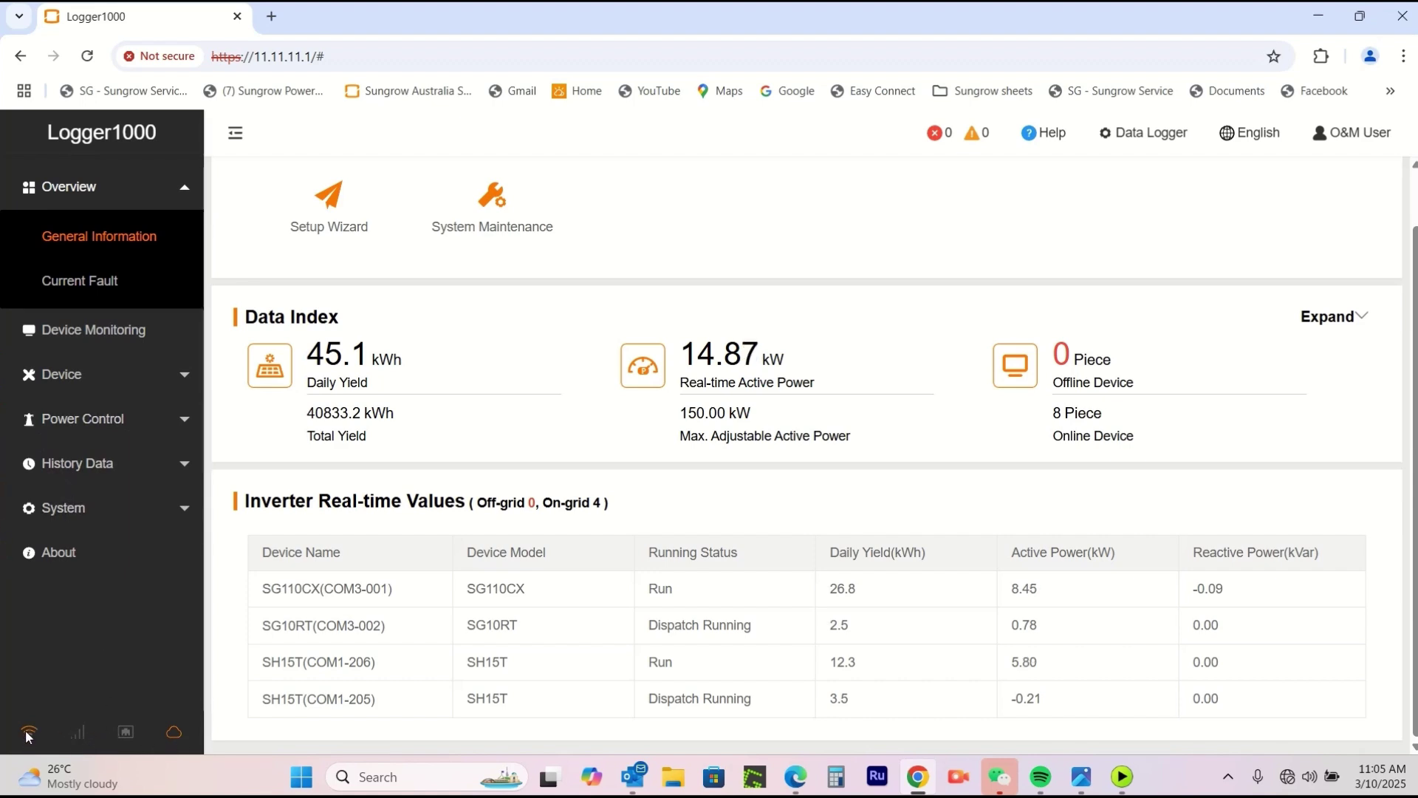
pyautogui.moveTo(174, 734)
# Set iSolarCloud forwarding to the Australian Server, keeping peer port 16668, and save.
pyautogui.click(81, 509)
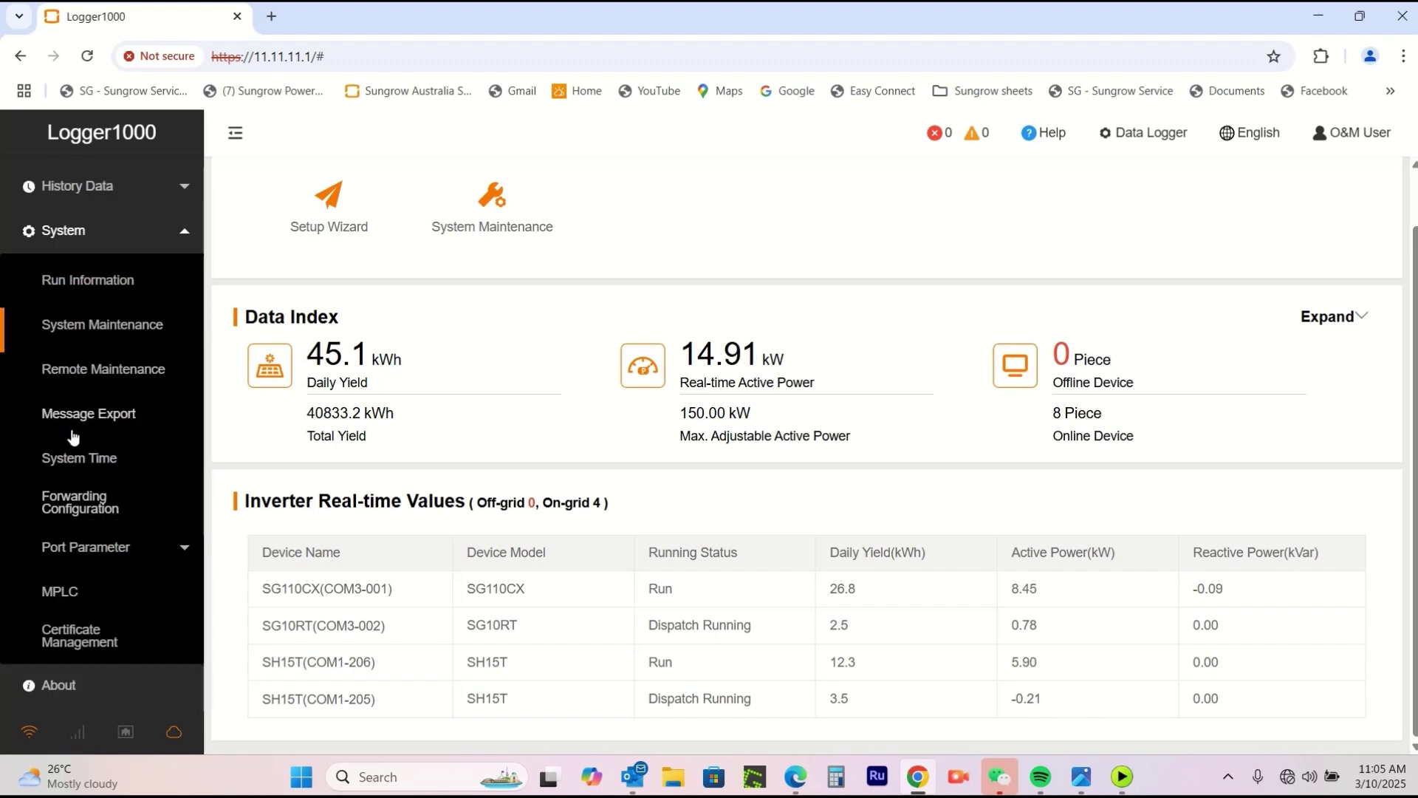
pyautogui.click(83, 511)
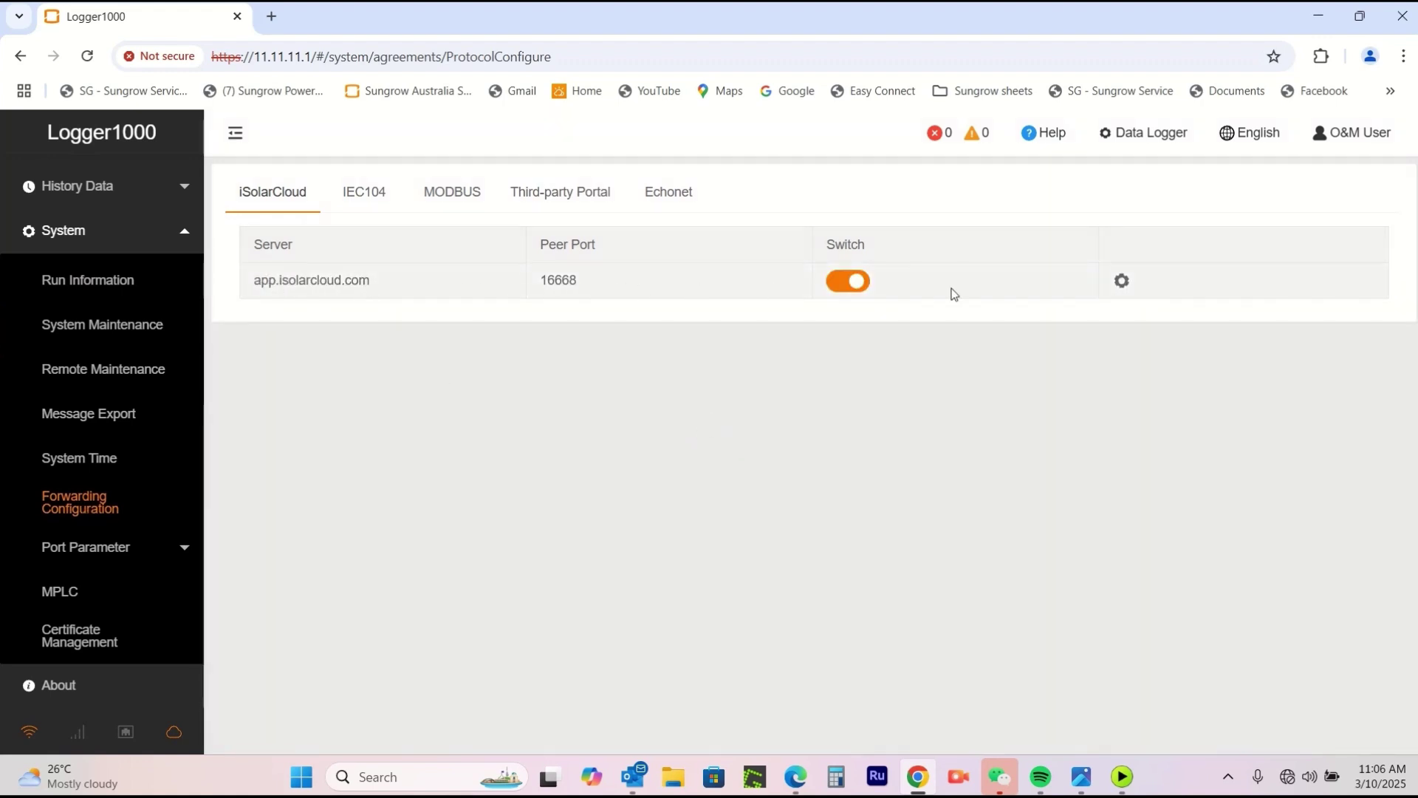
pyautogui.click(1122, 281)
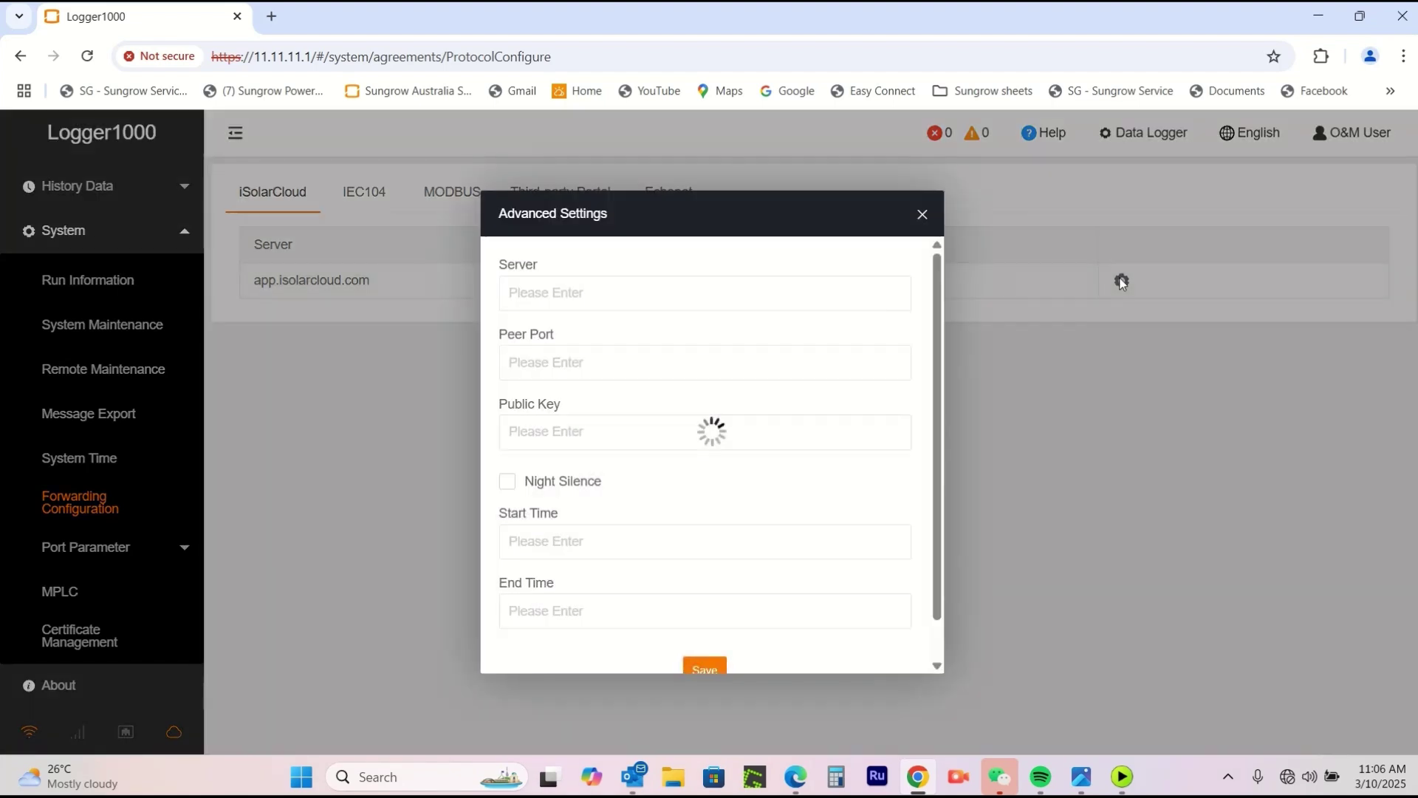
pyautogui.click(653, 295)
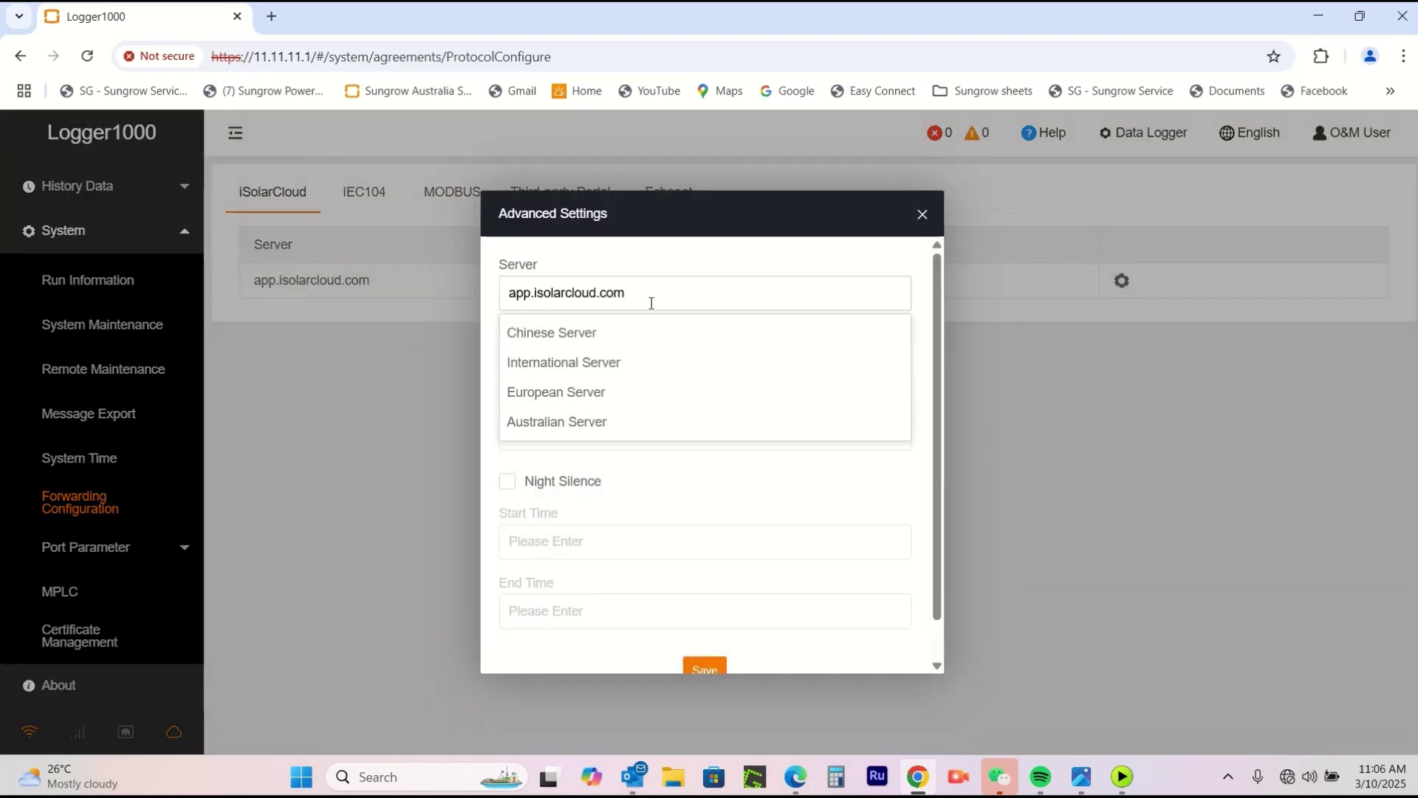
pyautogui.click(582, 423)
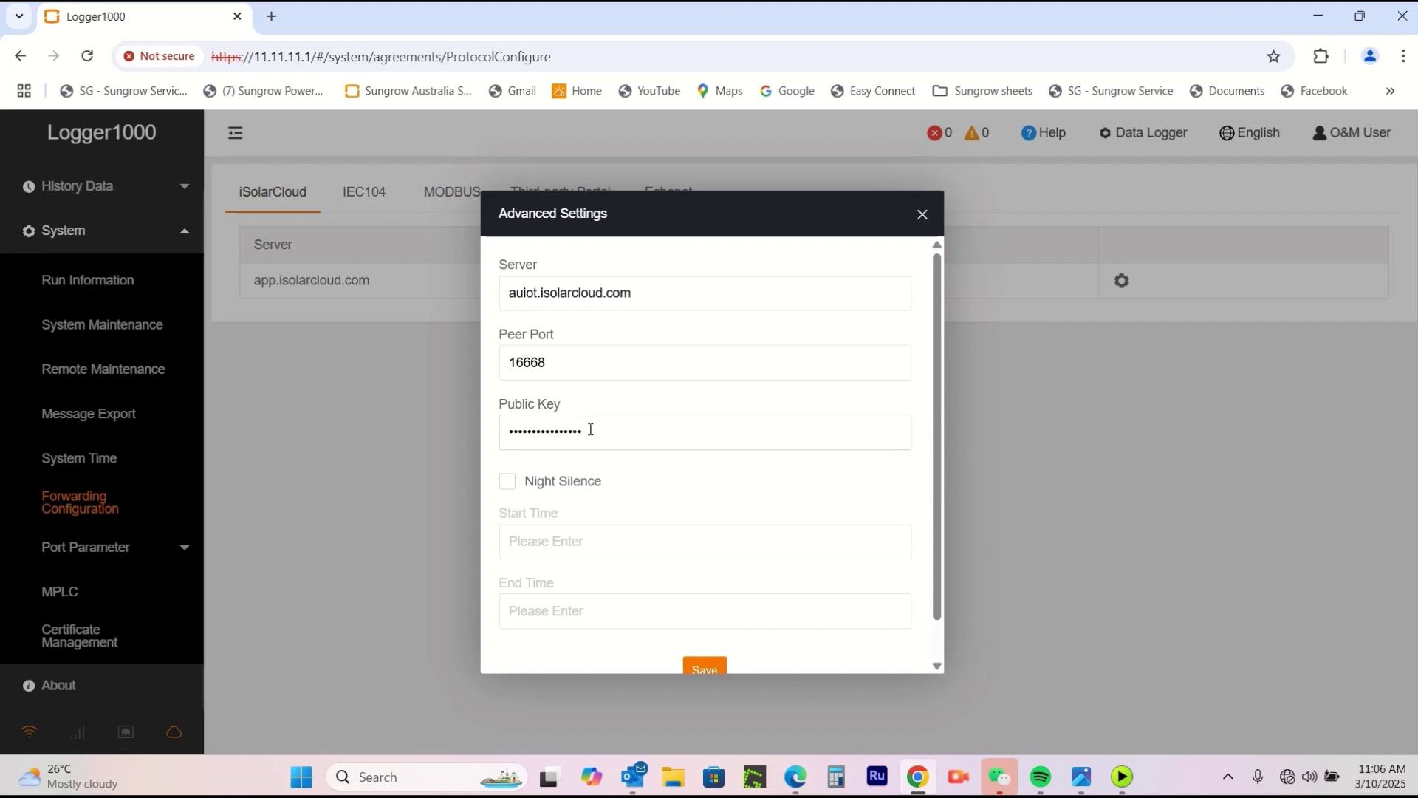
pyautogui.scroll(-1, 875, 591)
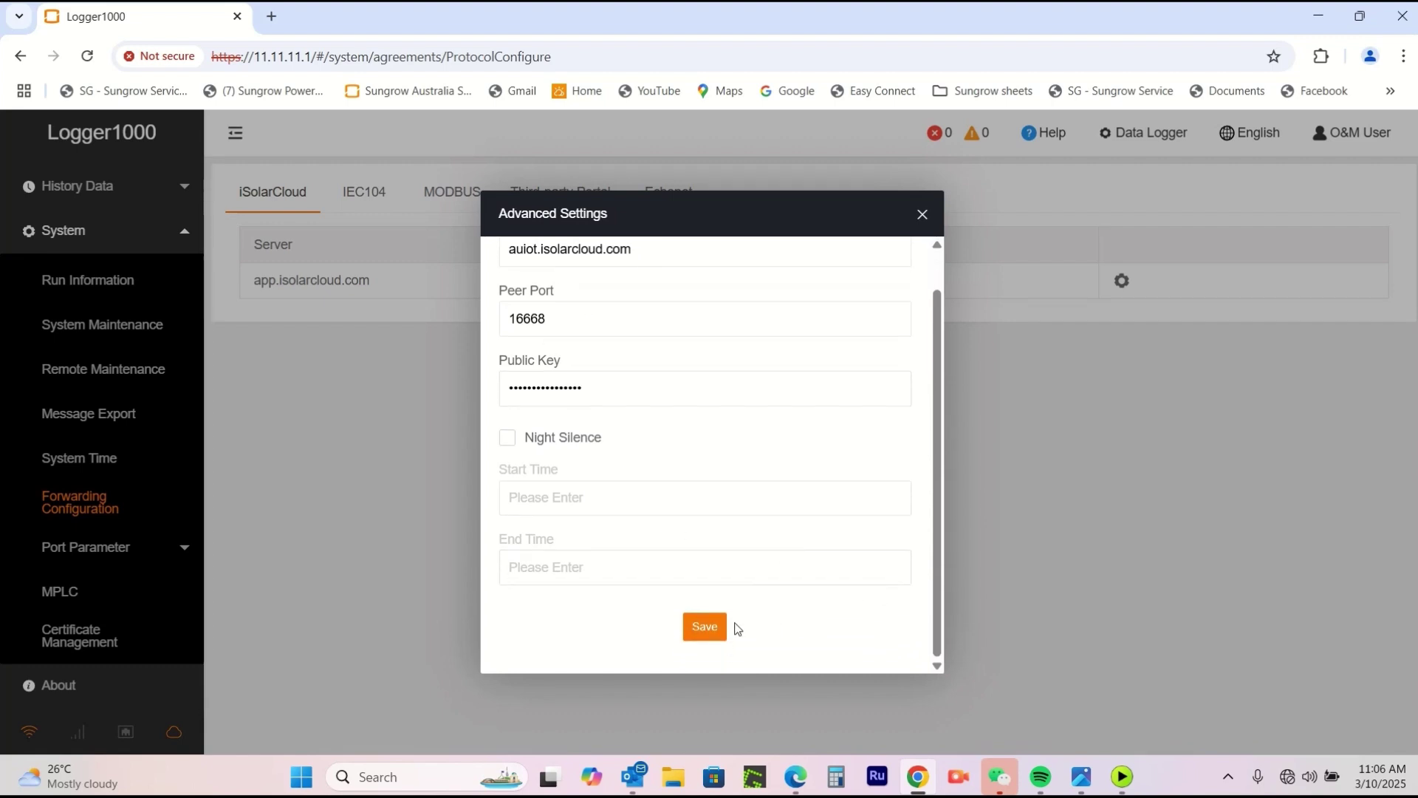
pyautogui.click(713, 627)
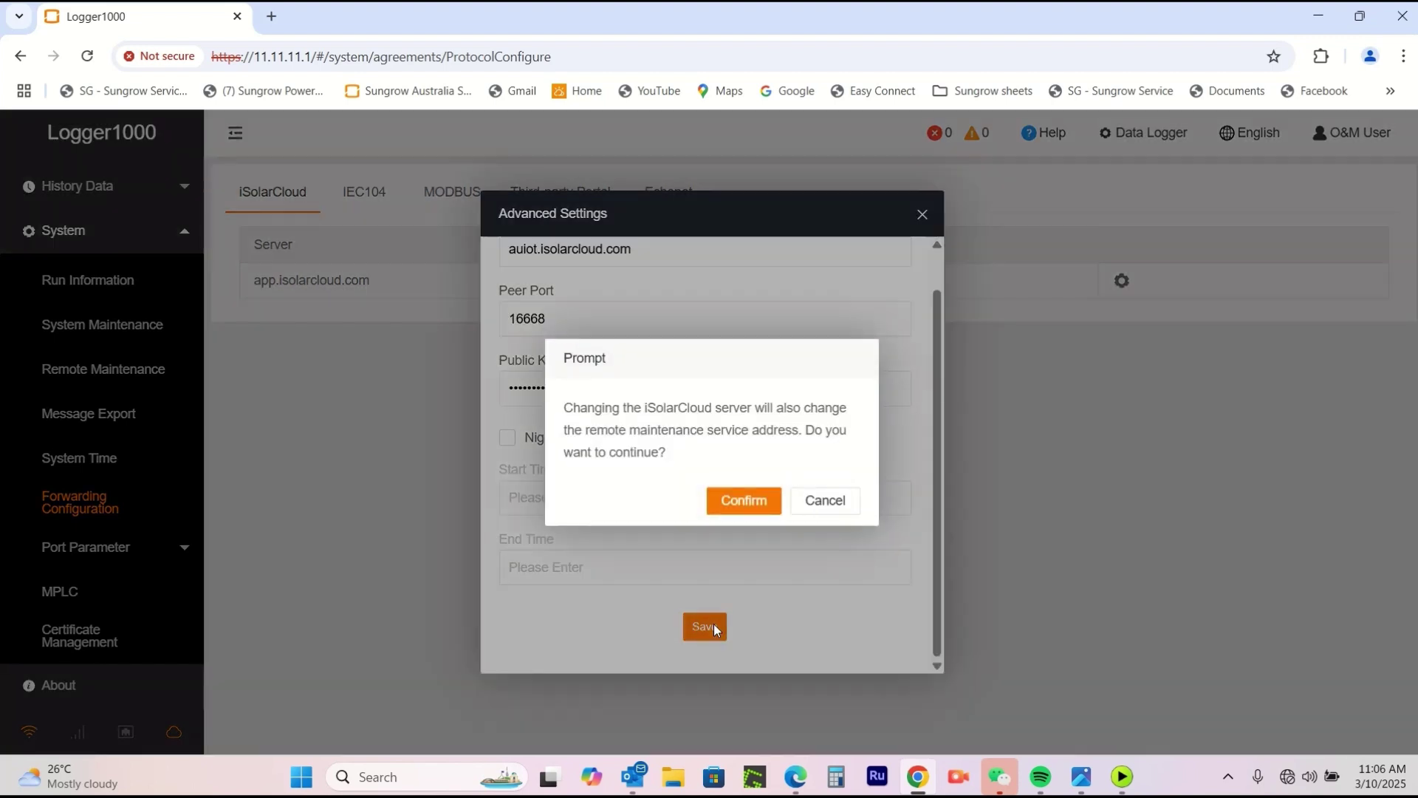
pyautogui.click(742, 502)
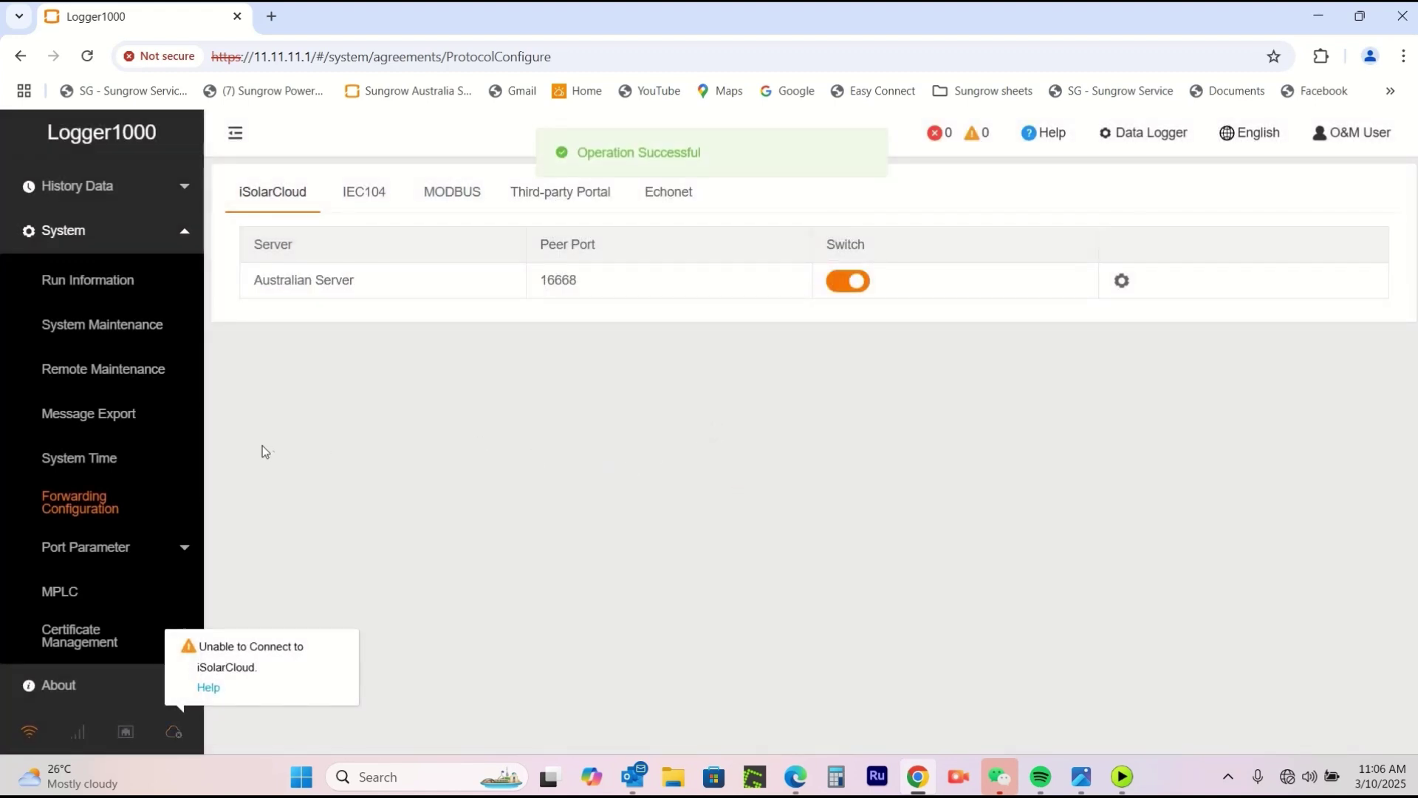
# Start the Remote Maintenance channel, entering the remote access password, until it shows connected.
pyautogui.click(94, 371)
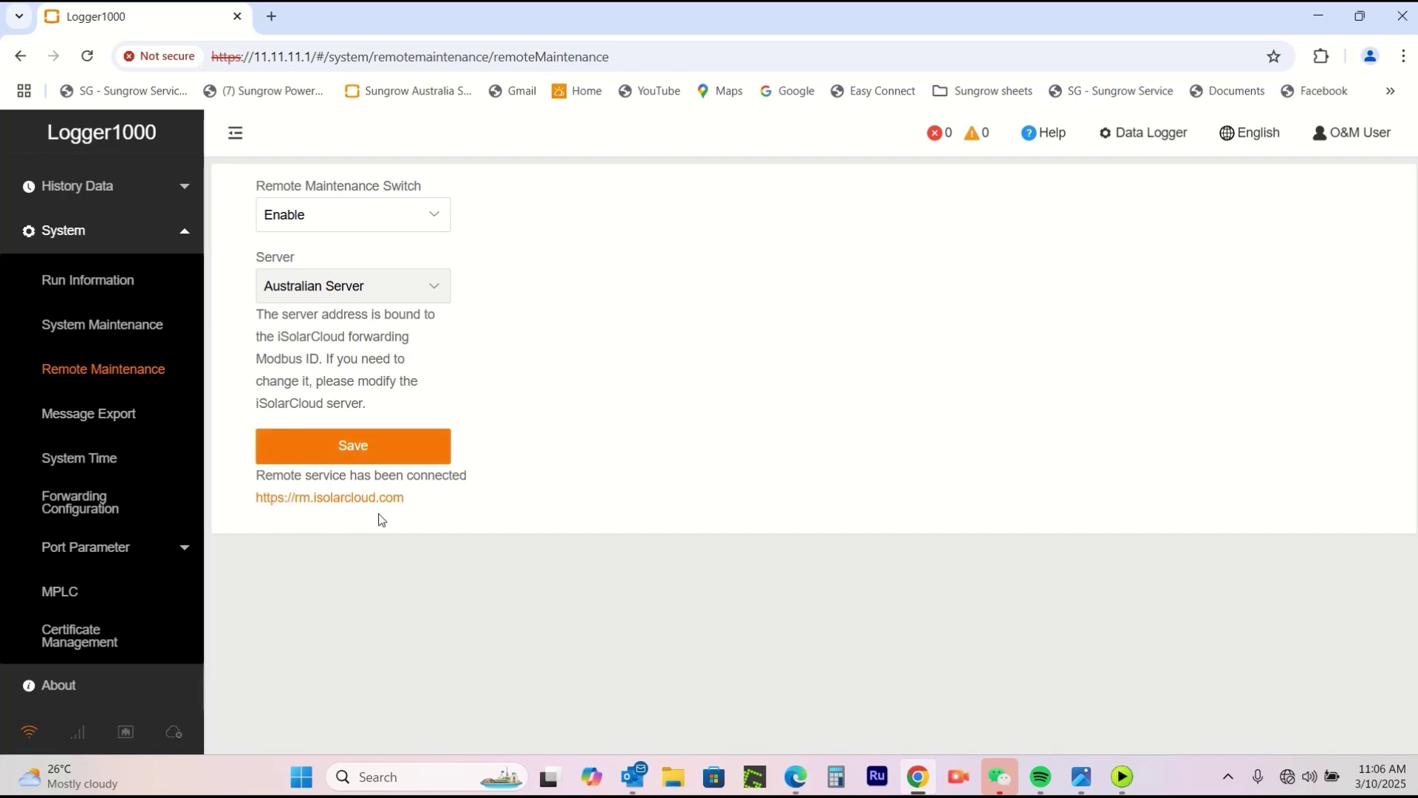
pyautogui.click(355, 452)
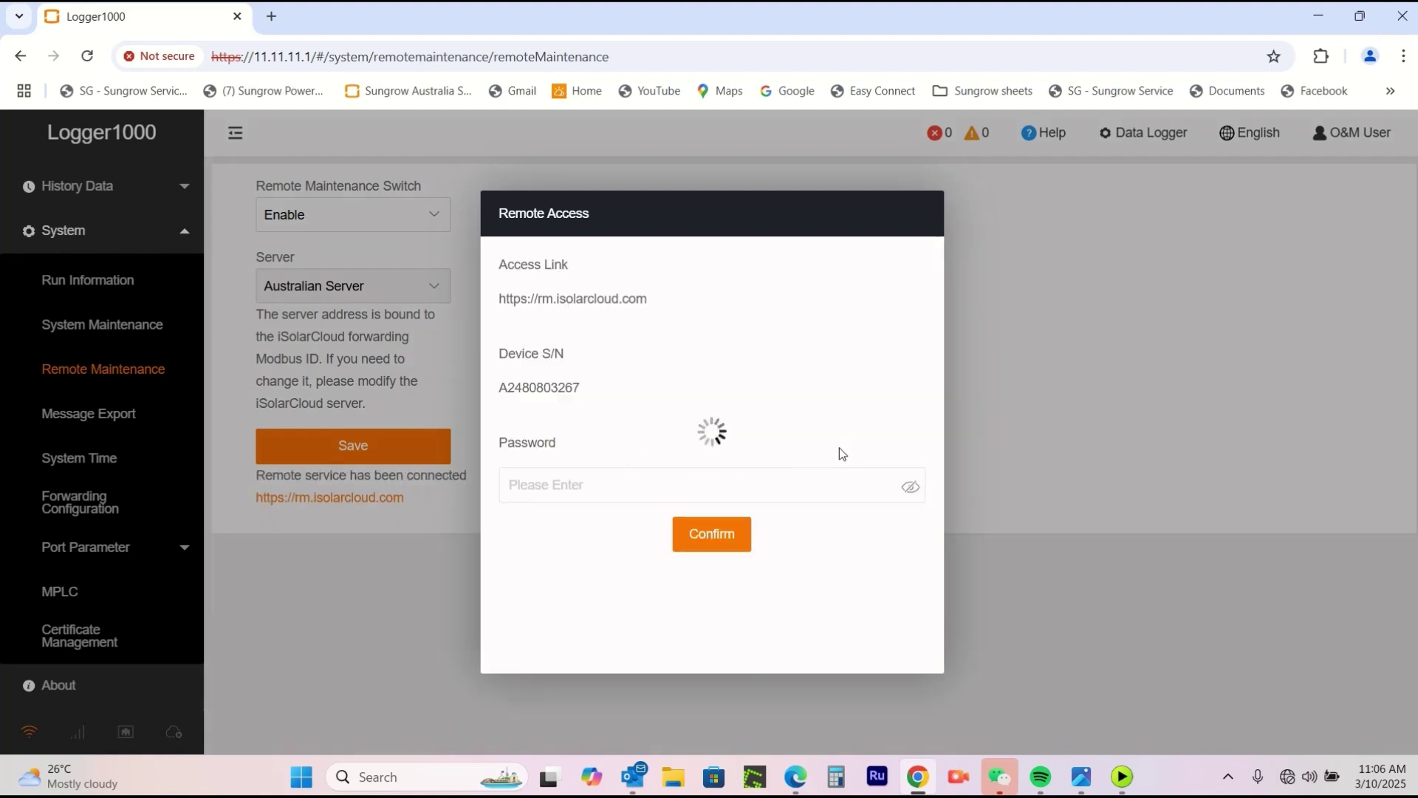
pyautogui.click(812, 473)
pyautogui.hotkey('ctrl', 'v')
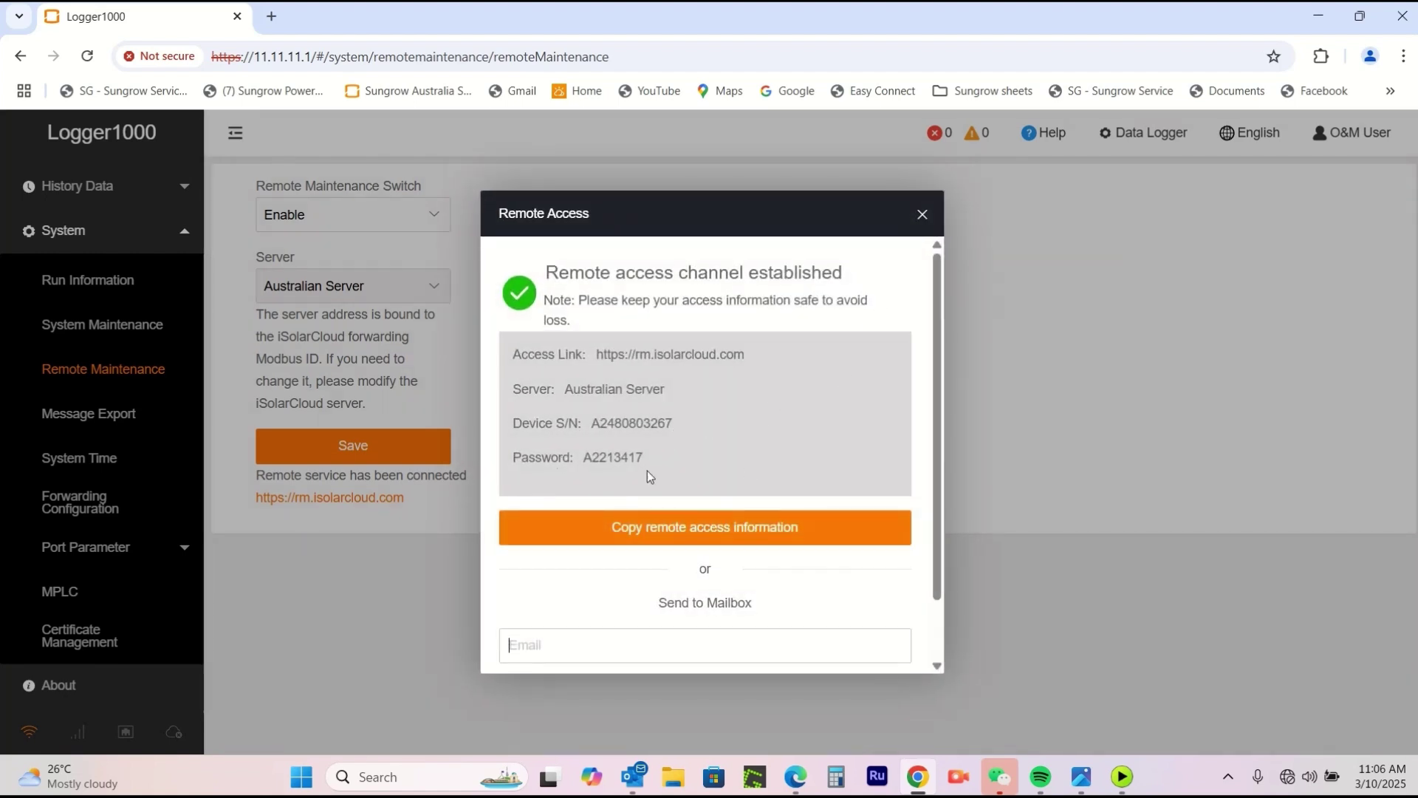
pyautogui.click(923, 216)
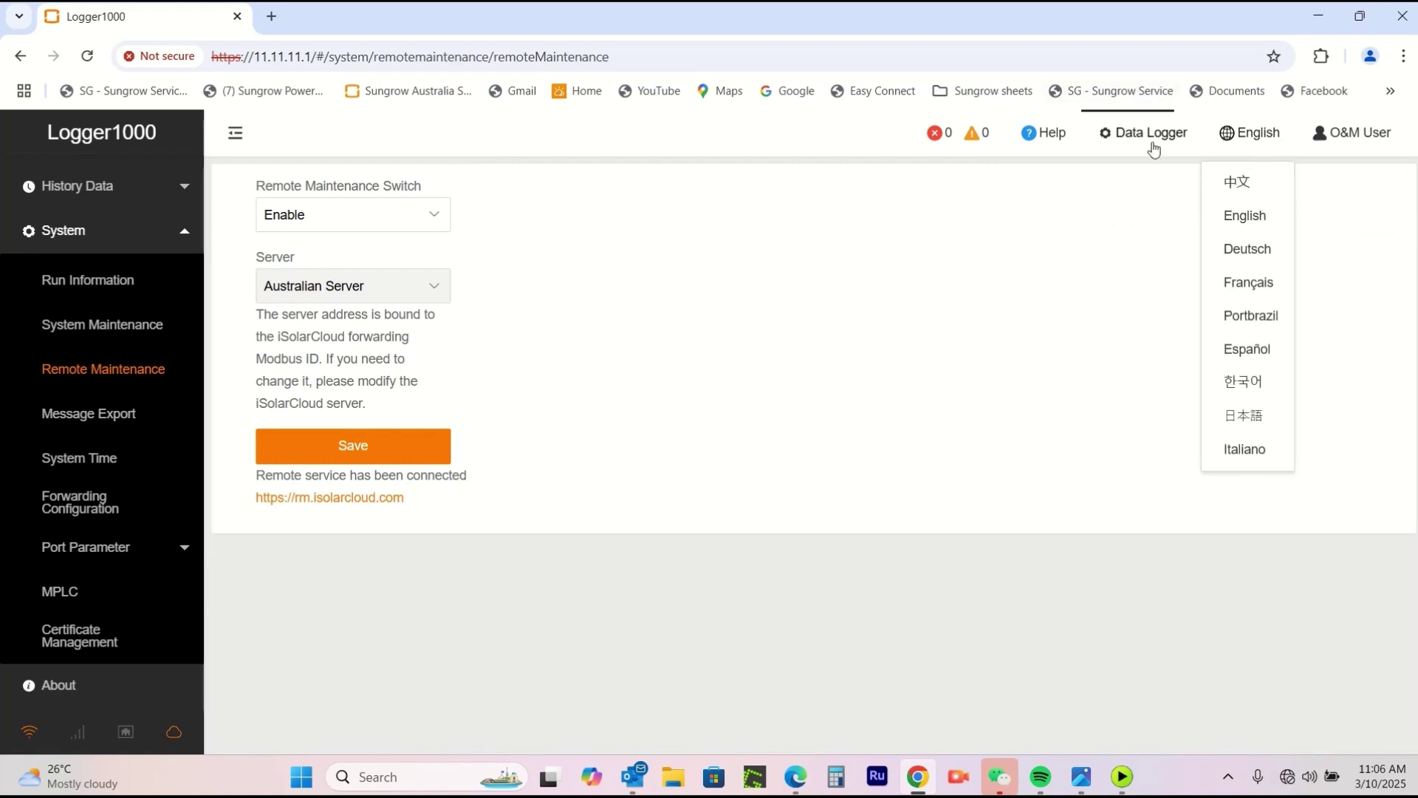
# Switch the logger from Data Logger to Energy Management System mode.
pyautogui.moveTo(1149, 148)
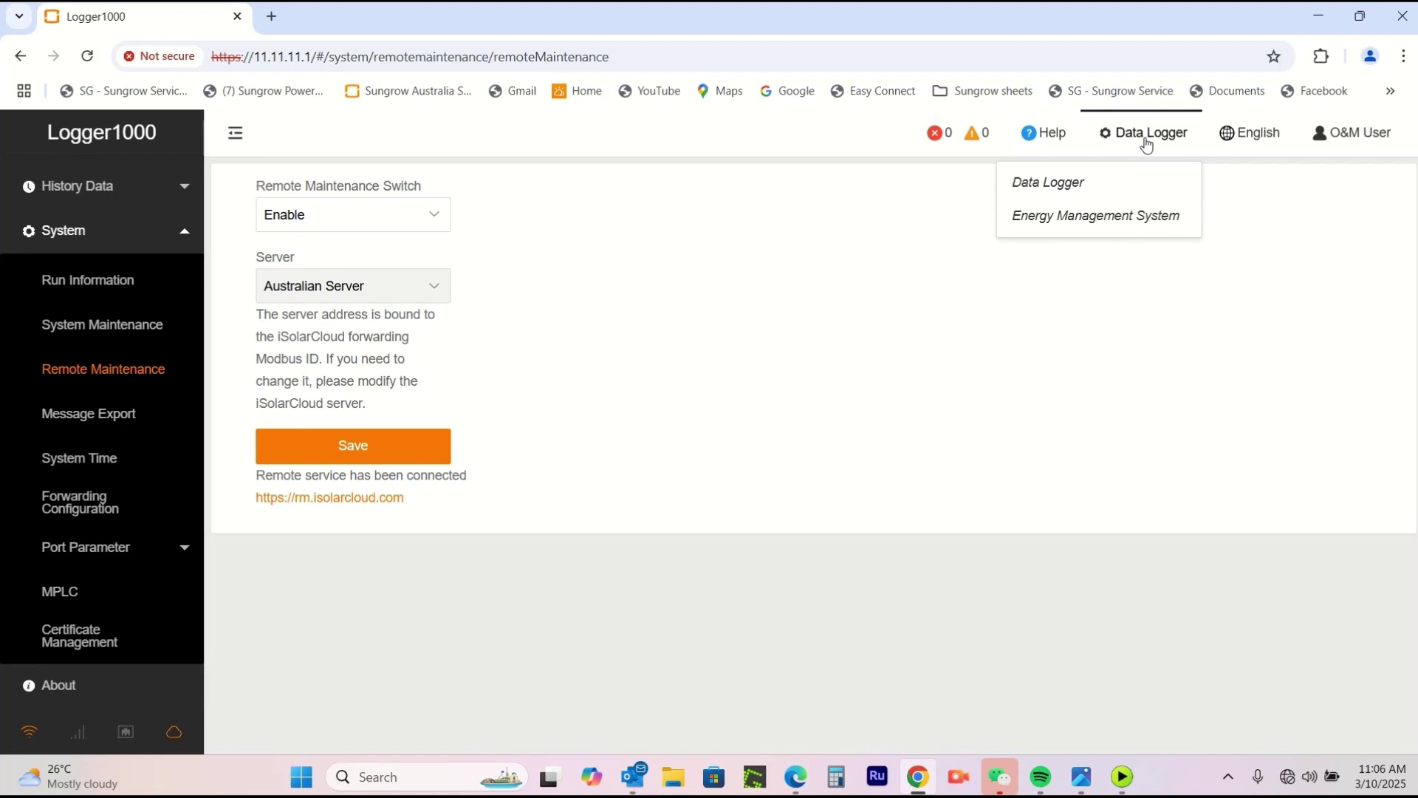
pyautogui.click(1085, 222)
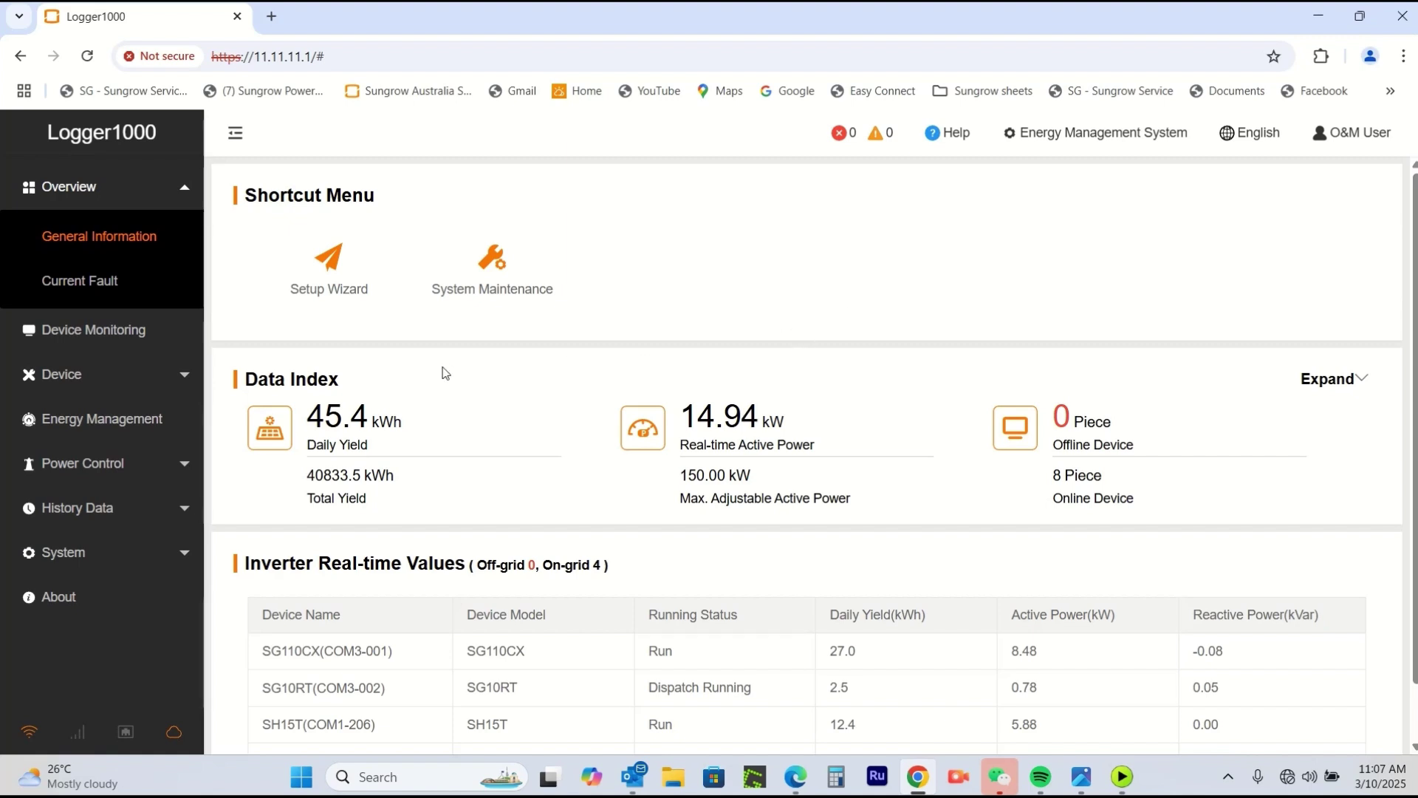
# Set Local Power Control to Closed-loop Control with a 60% meter-anomaly limit.
pyautogui.click(97, 465)
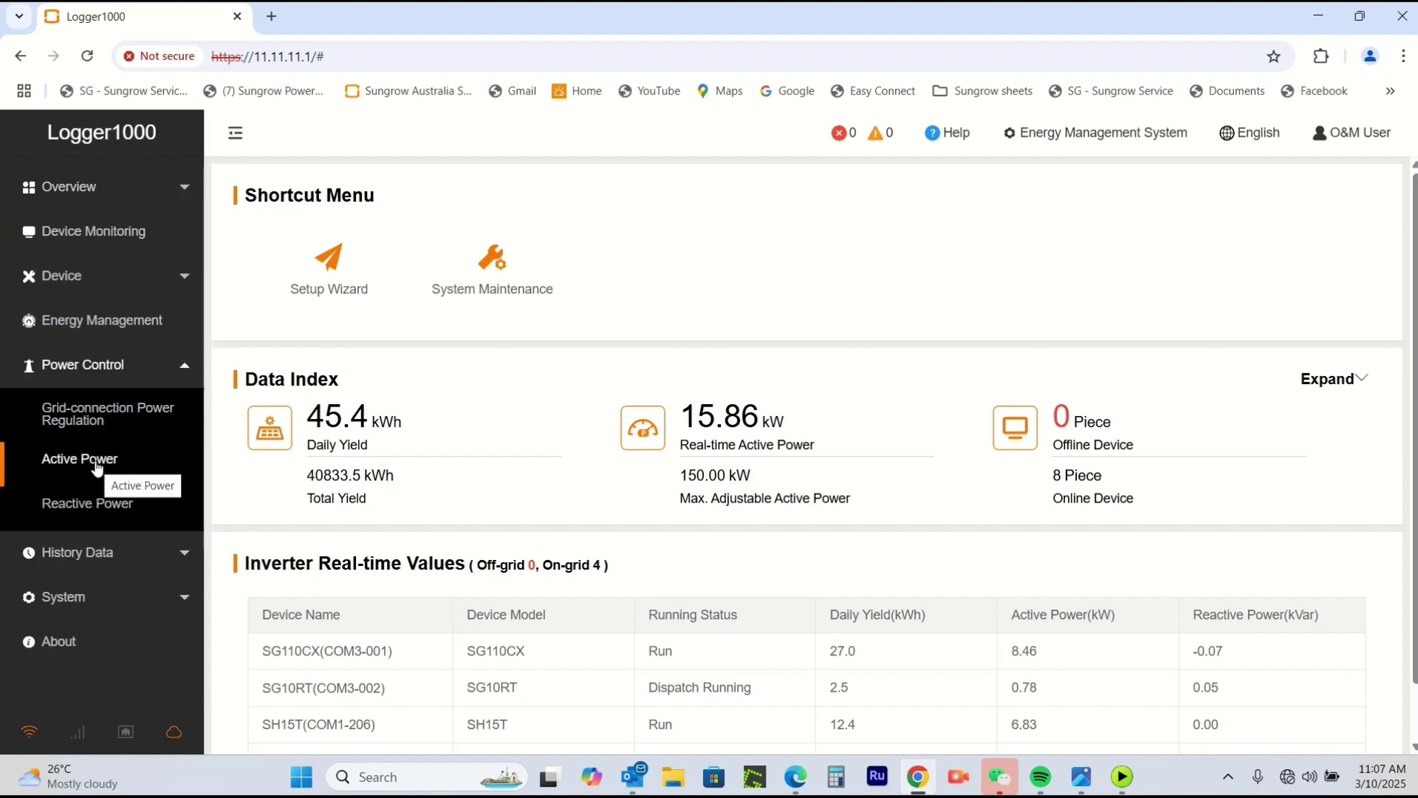
pyautogui.click(78, 460)
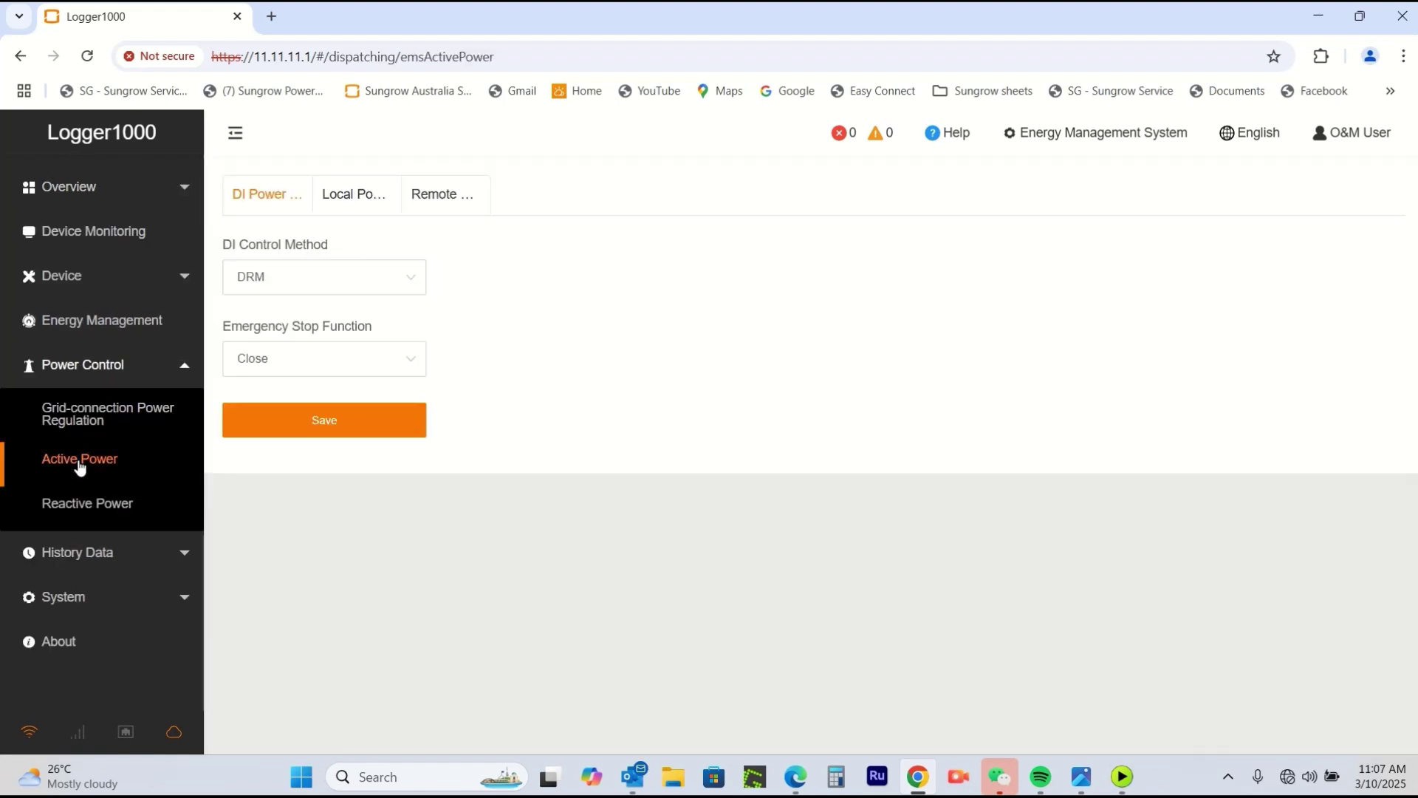
pyautogui.click(359, 194)
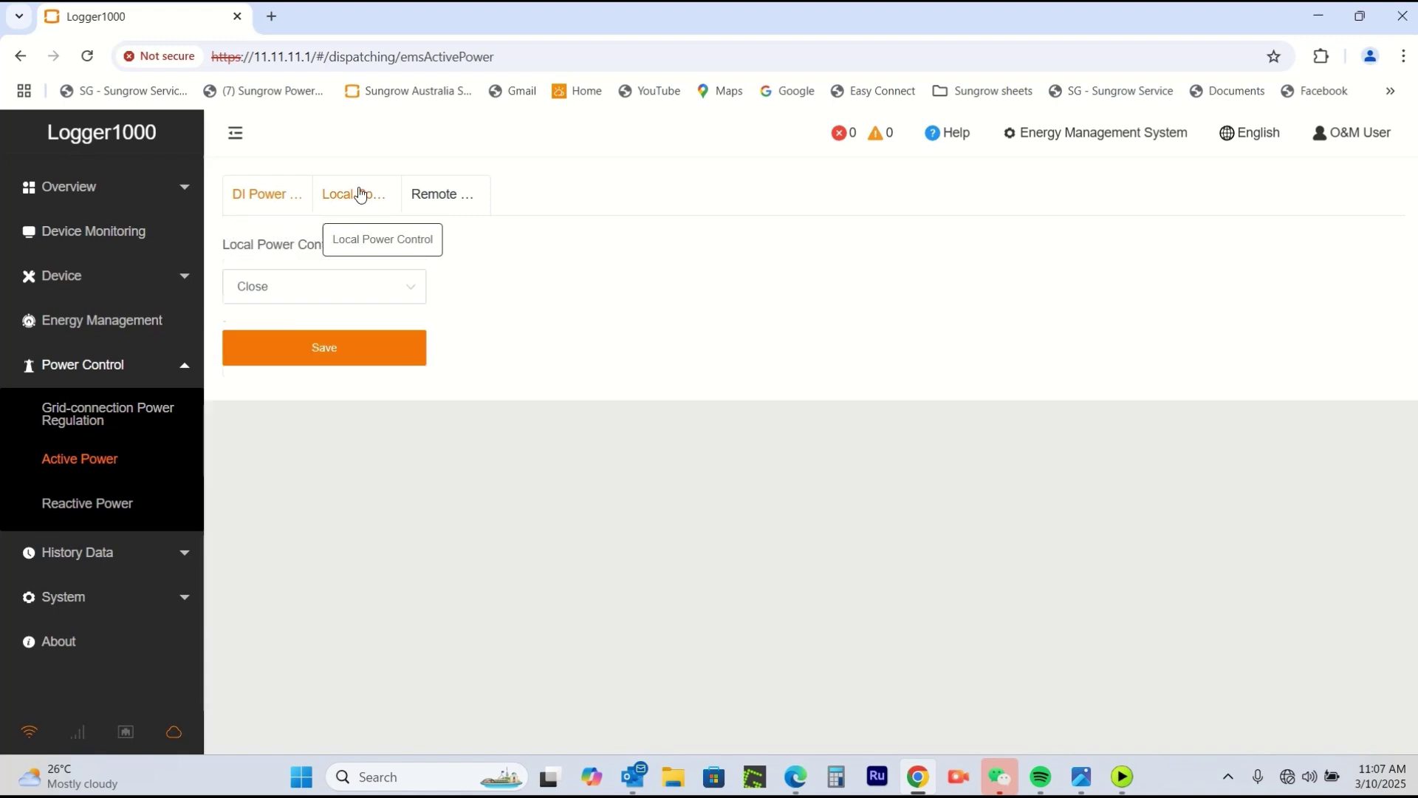
pyautogui.click(411, 290)
pyautogui.click(314, 370)
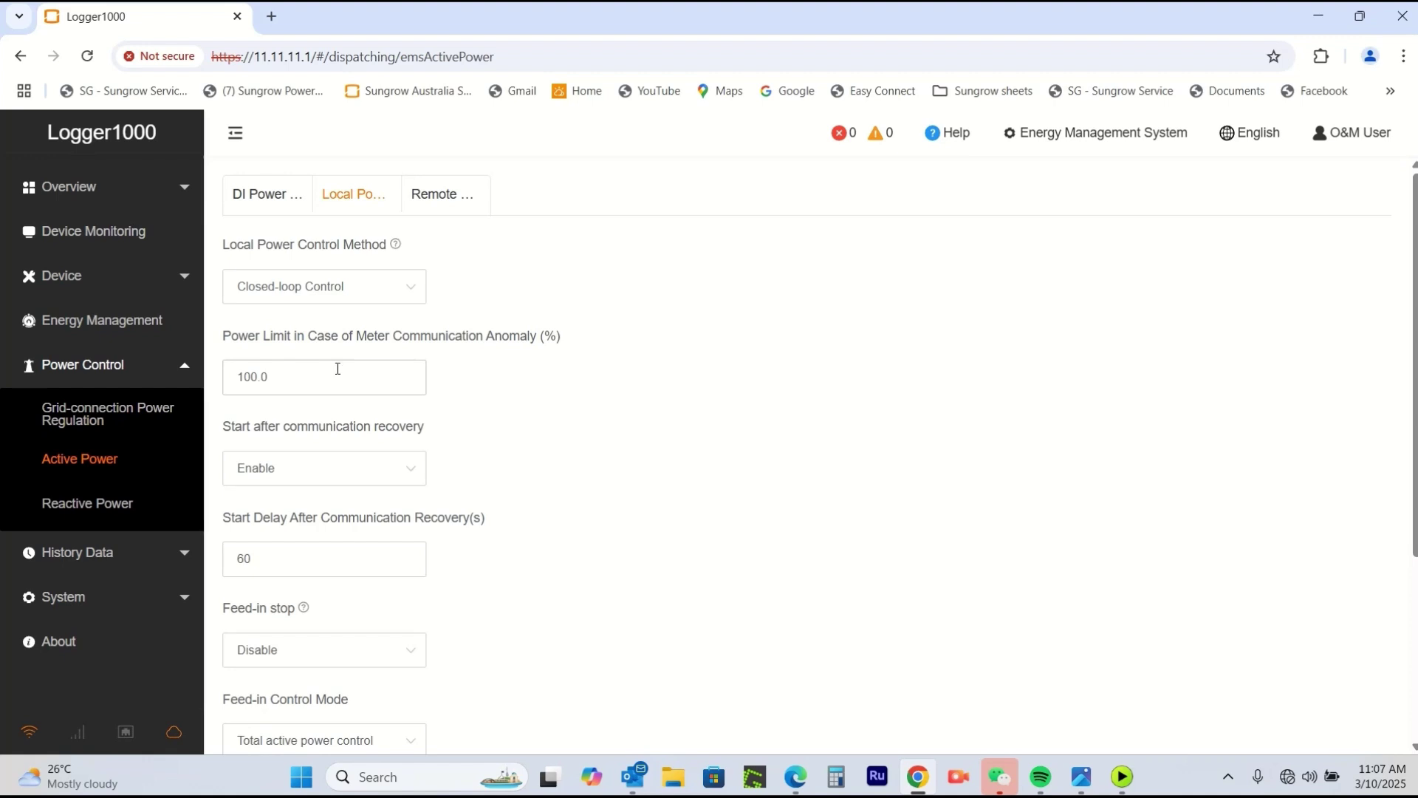
pyautogui.moveTo(282, 378); pyautogui.dragTo(216, 382)
pyautogui.write('60')
# Set the feed-in limitation value to 60 kW and save the active power settings.
pyautogui.scroll(-1, 714, 366)
pyautogui.scroll(-3, 716, 376)
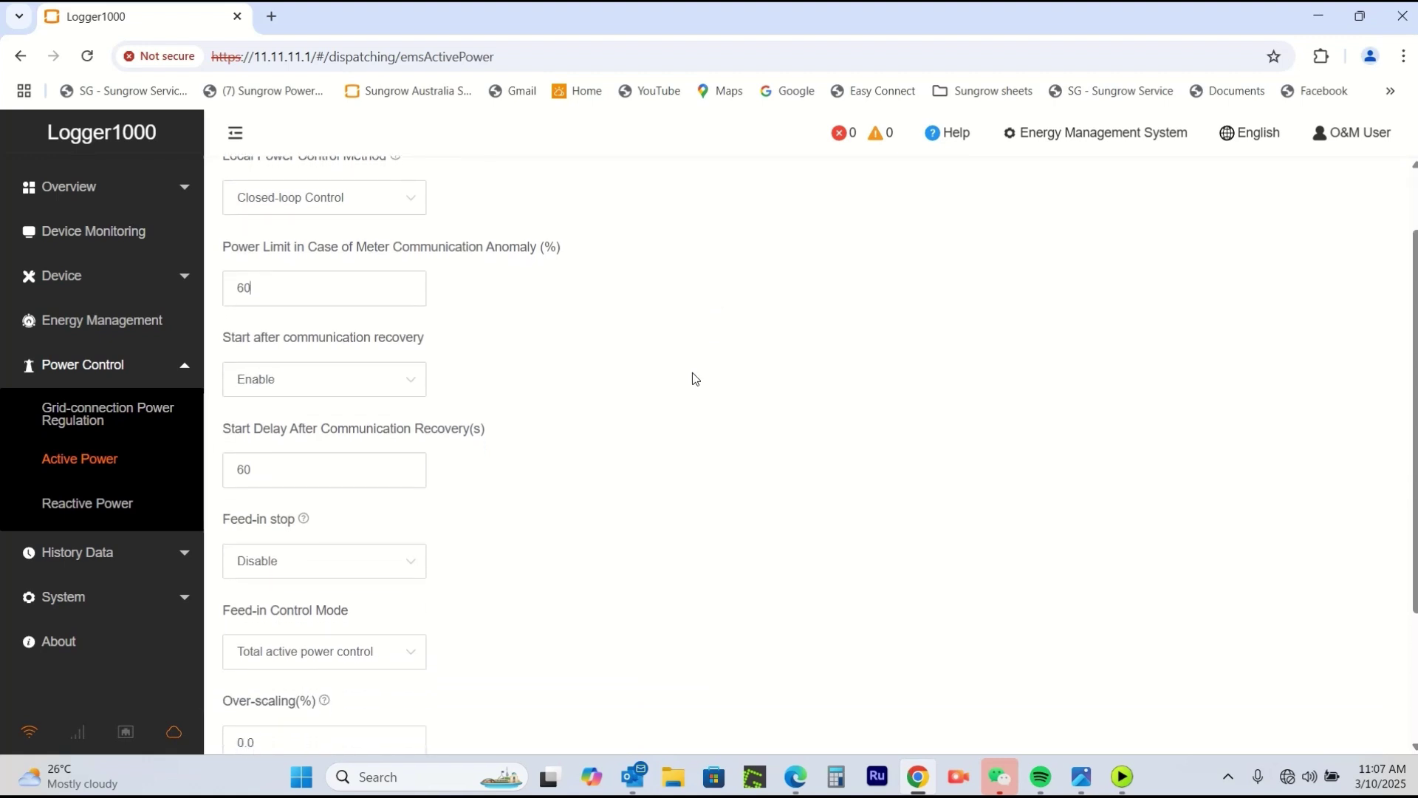
pyautogui.scroll(-4, 579, 458)
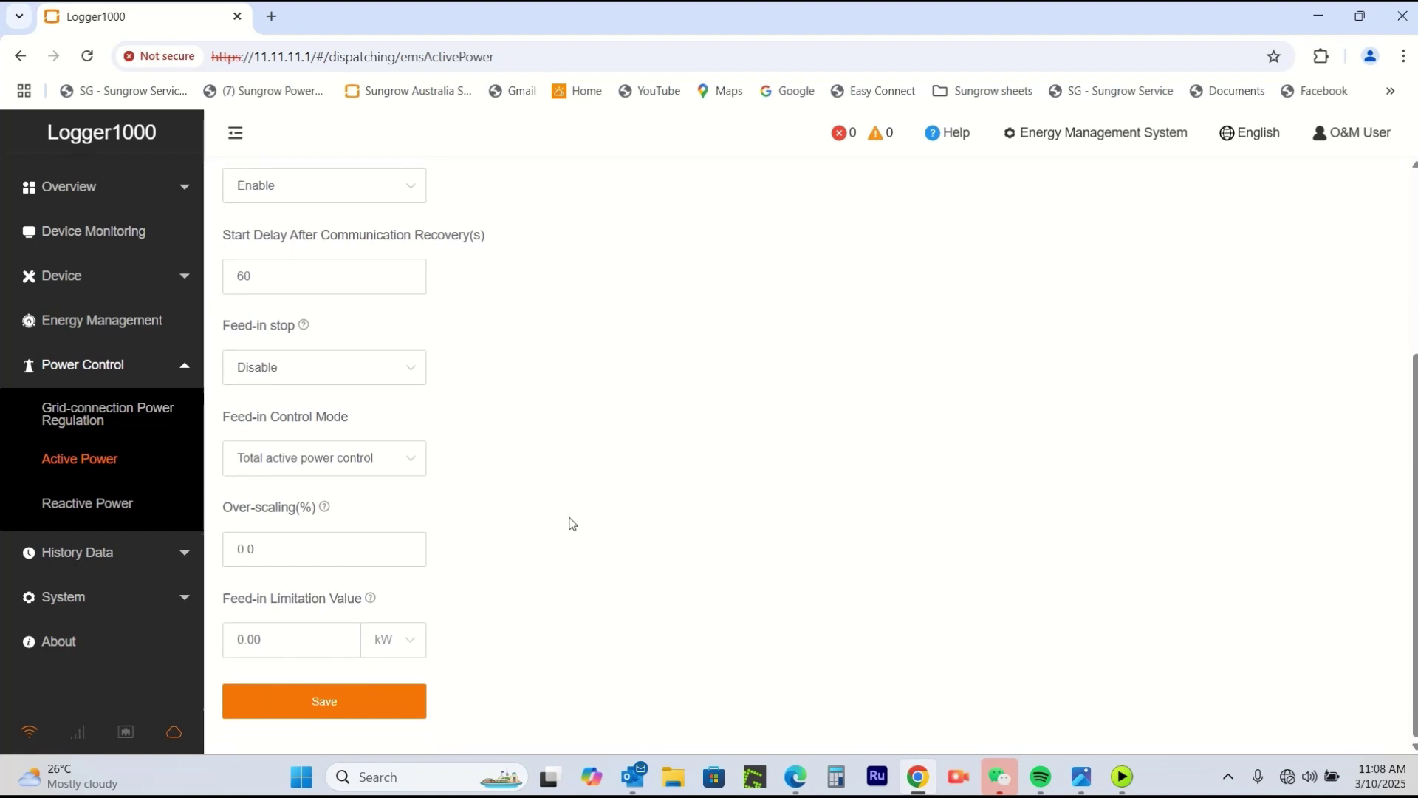
pyautogui.click(409, 646)
pyautogui.click(408, 646)
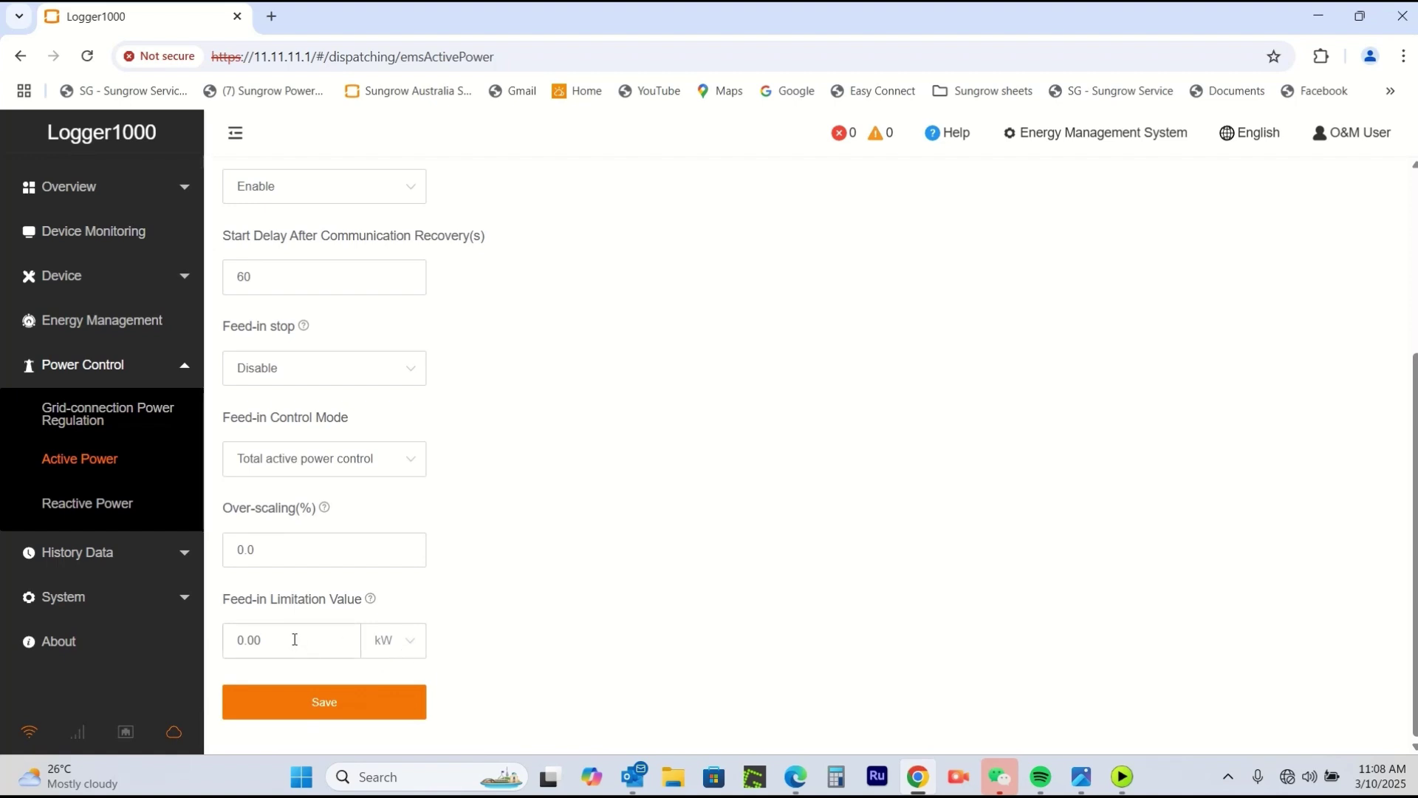
pyautogui.moveTo(290, 640); pyautogui.dragTo(209, 637)
pyautogui.write('60')
pyautogui.click(322, 708)
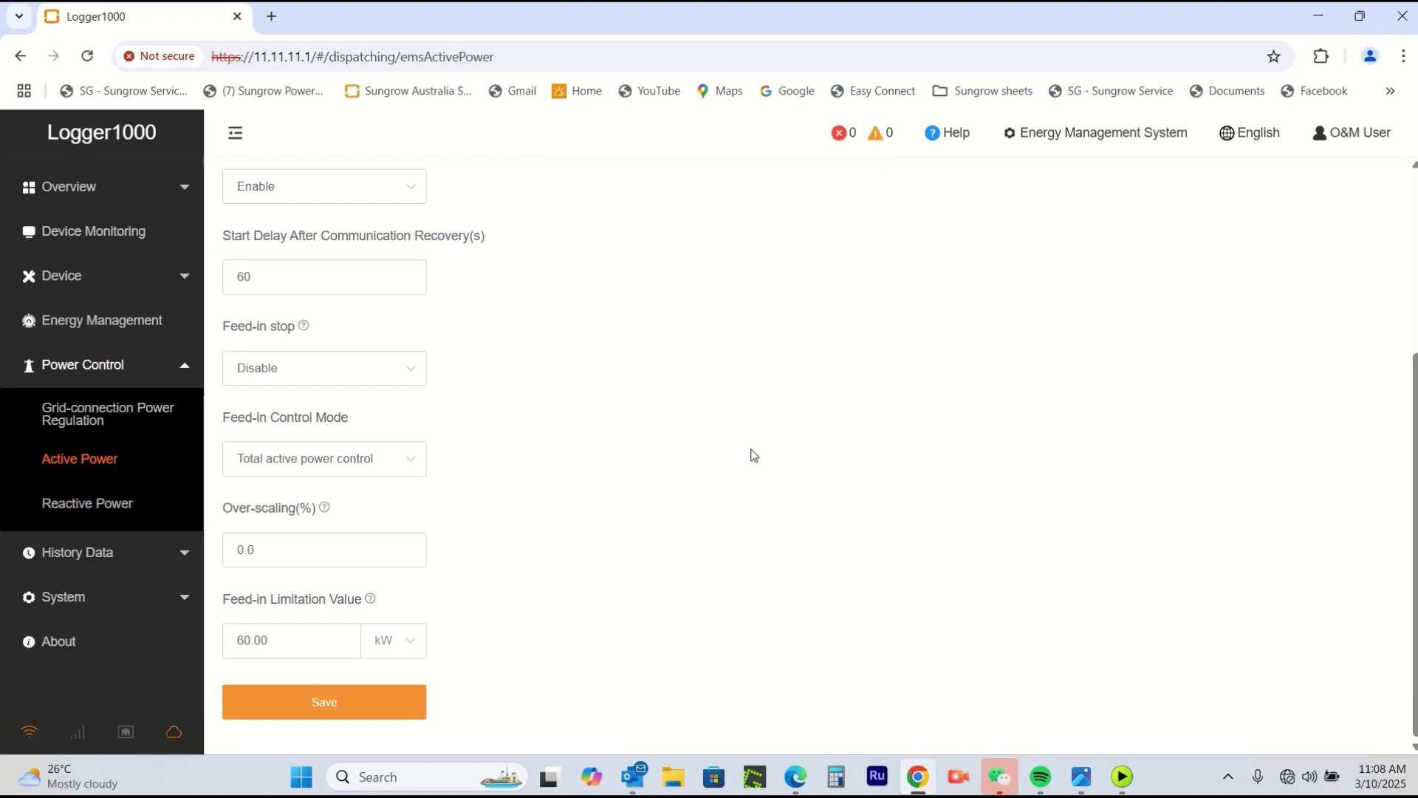
# Show the DTSU666-20 (COM2-254) meter's initial parameters: PT ratio 1, CT ratio 100, Gateway Meter.
pyautogui.click(104, 234)
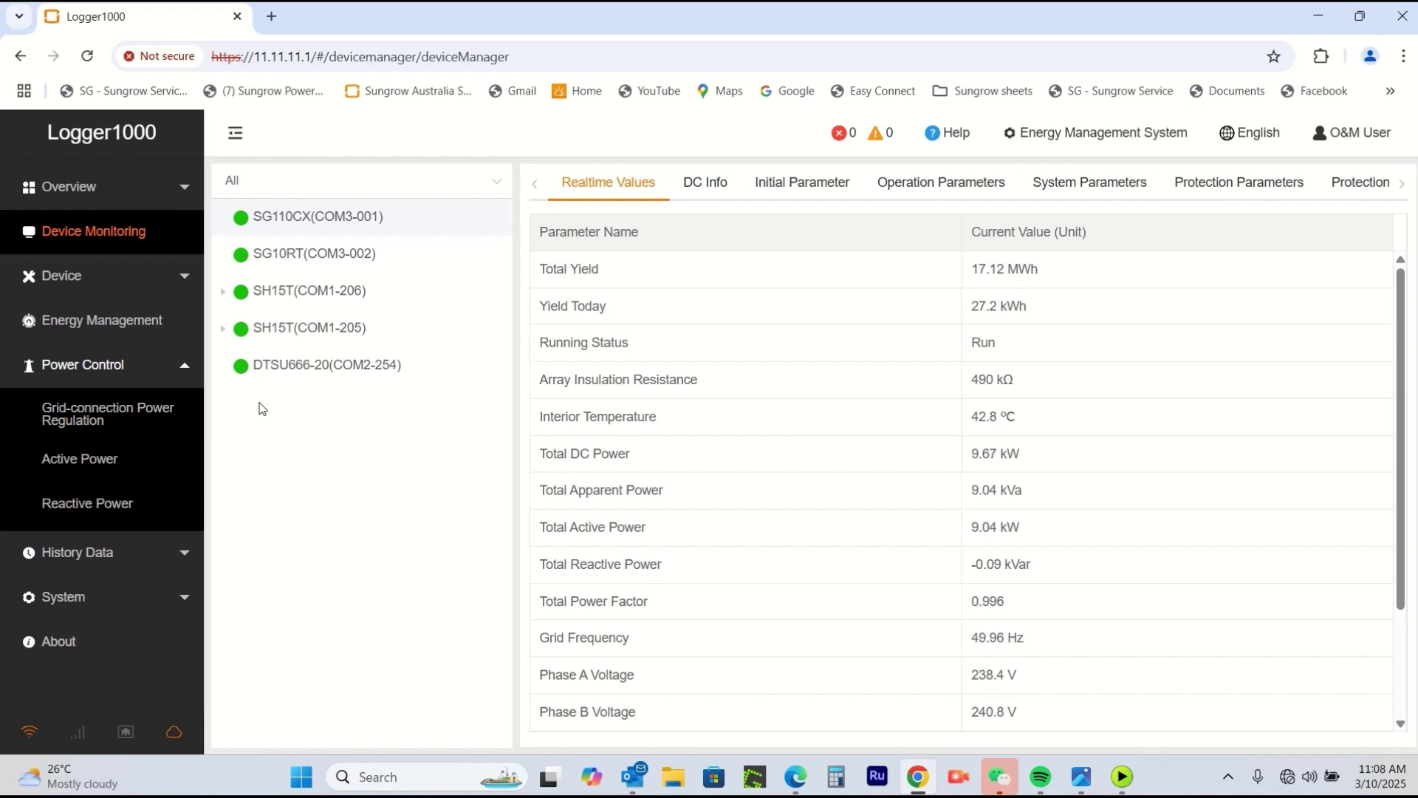
pyautogui.click(310, 366)
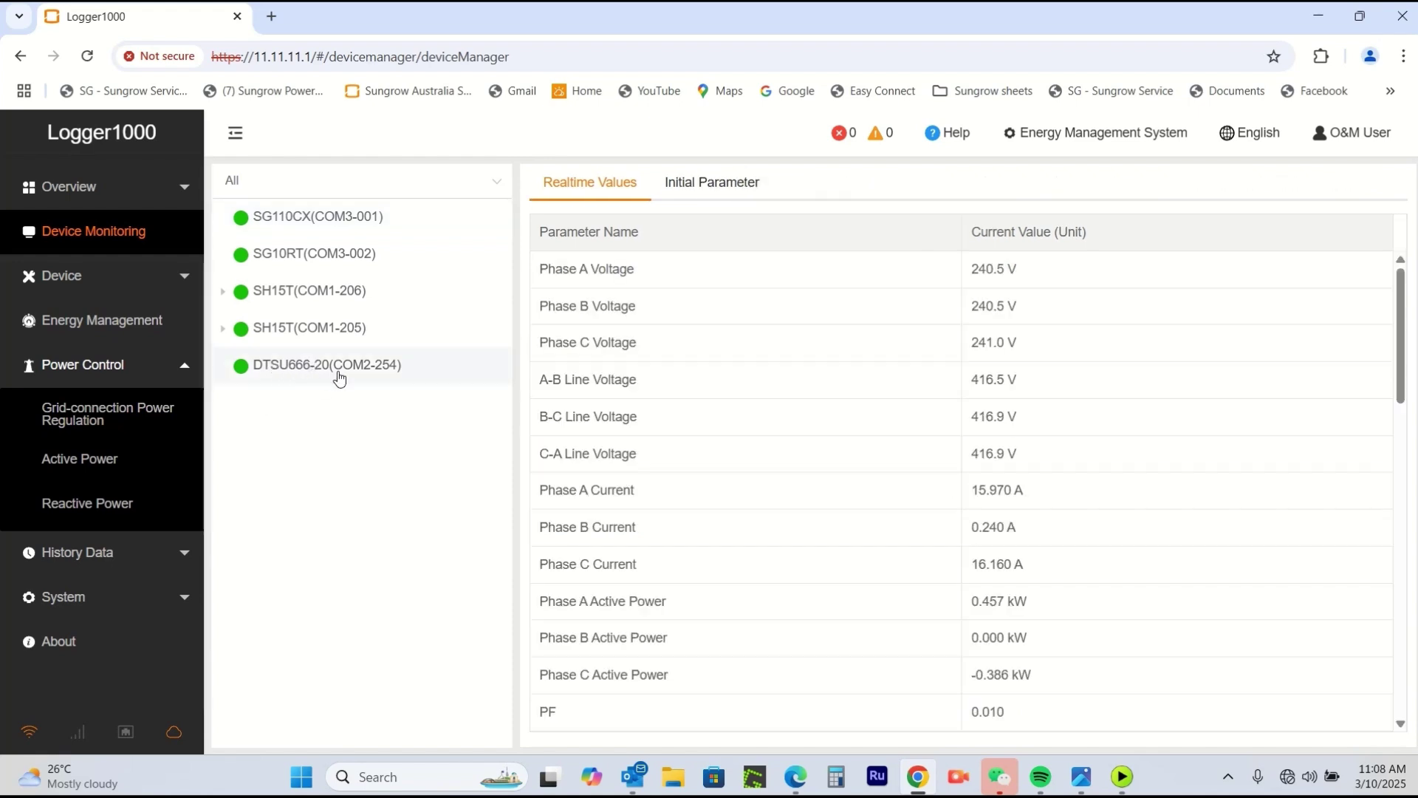
pyautogui.click(722, 184)
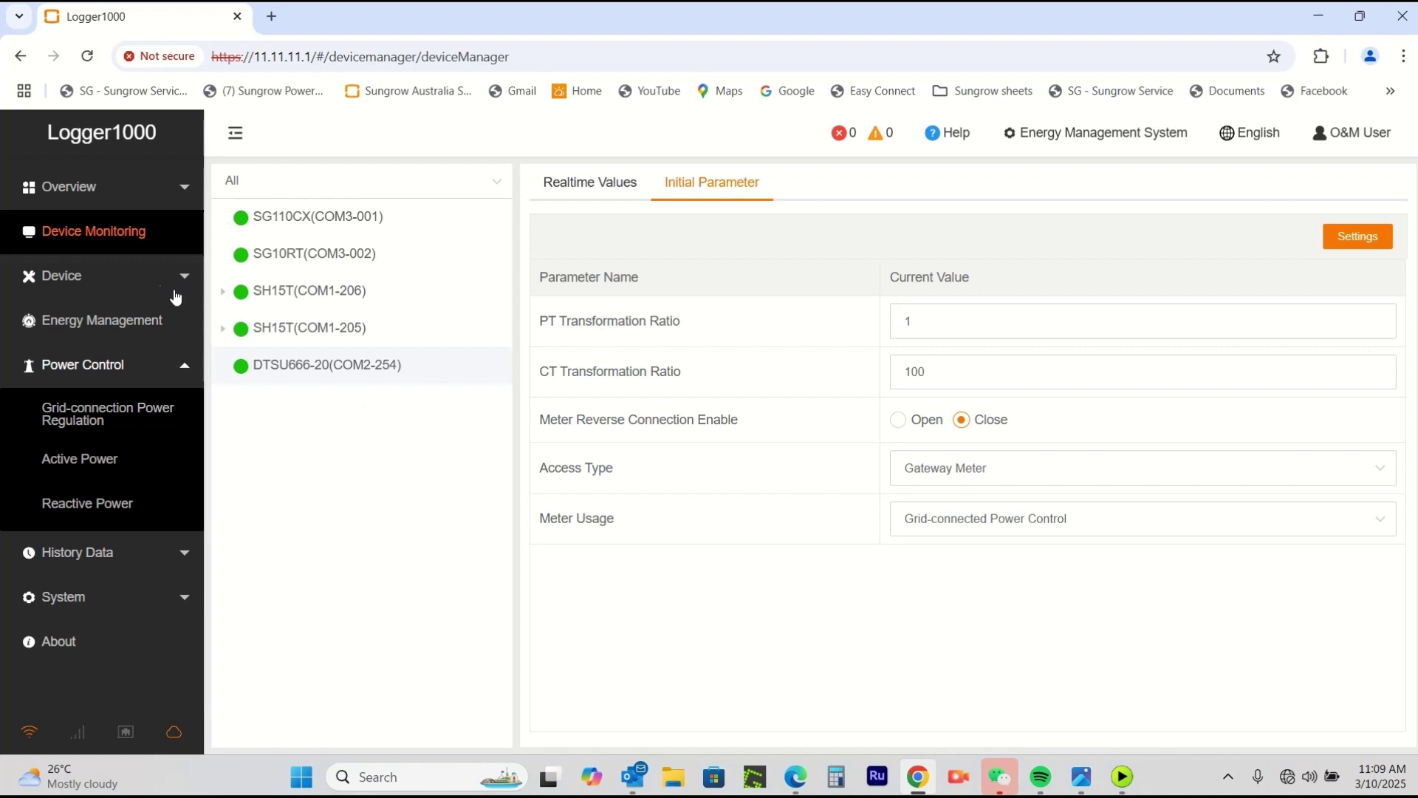
pyautogui.click(79, 279)
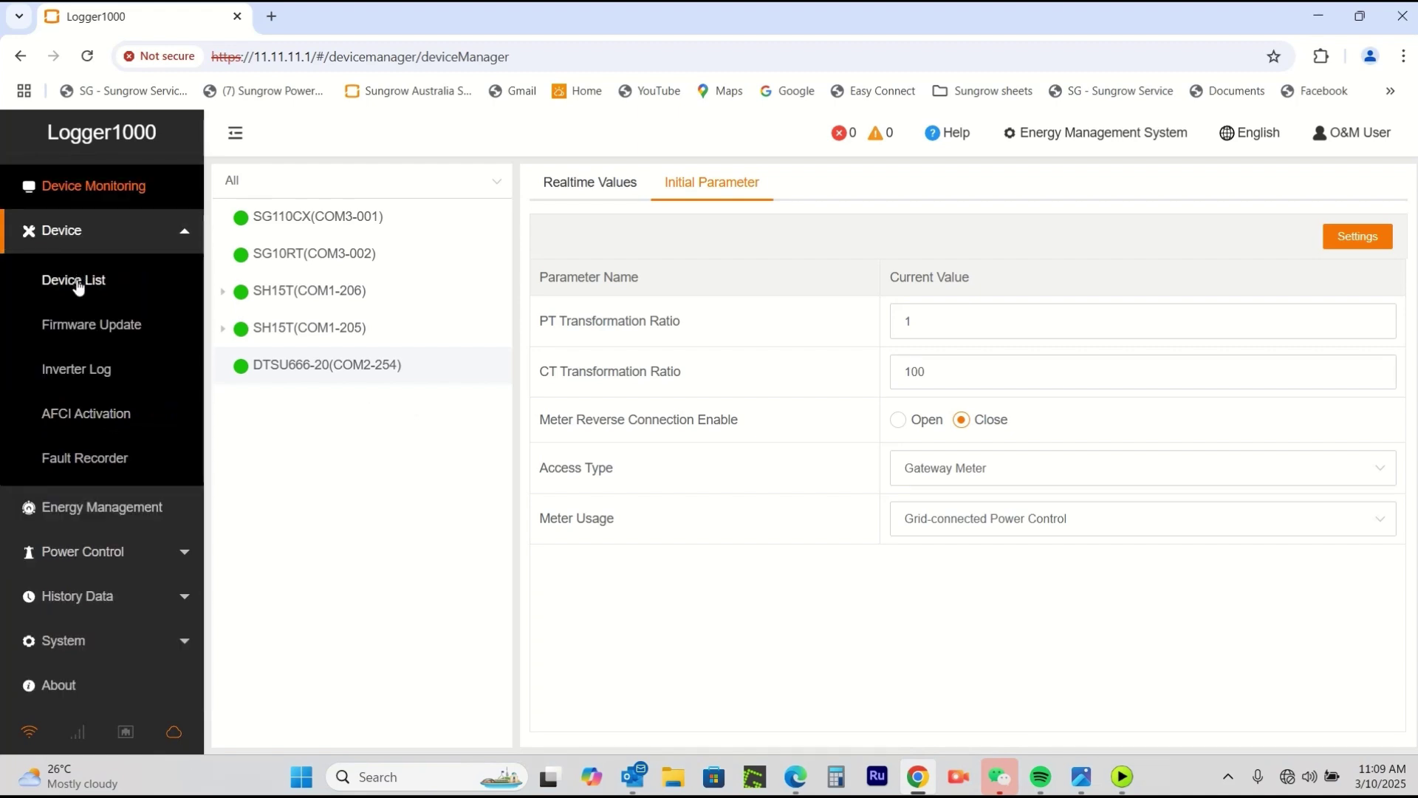
# Review the eight-device list, then check General Information: 46.0 kWh daily yield, 10.33 kW, 8 online.
pyautogui.click(79, 279)
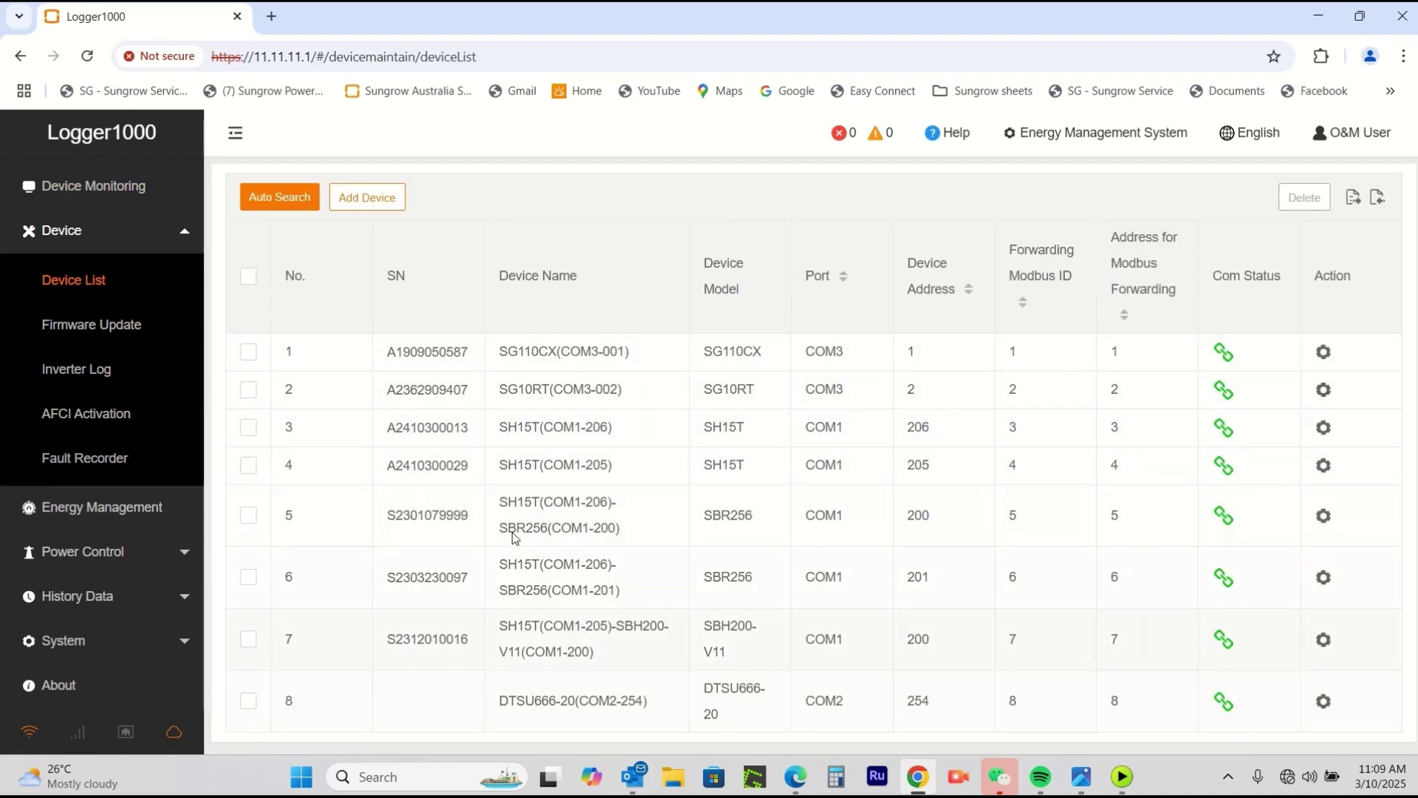
pyautogui.click(70, 187)
pyautogui.scroll(1, 70, 189)
pyautogui.click(70, 189)
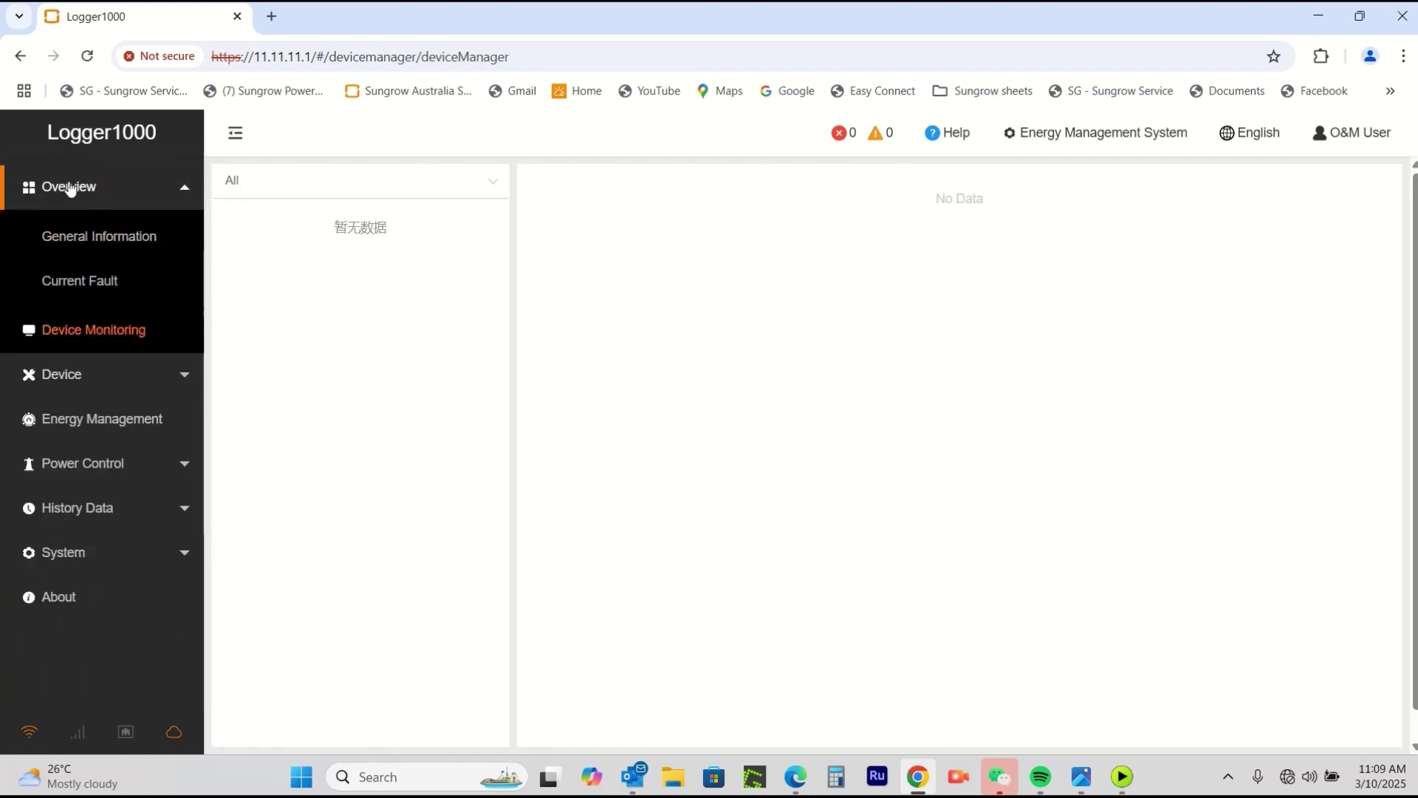
pyautogui.click(79, 236)
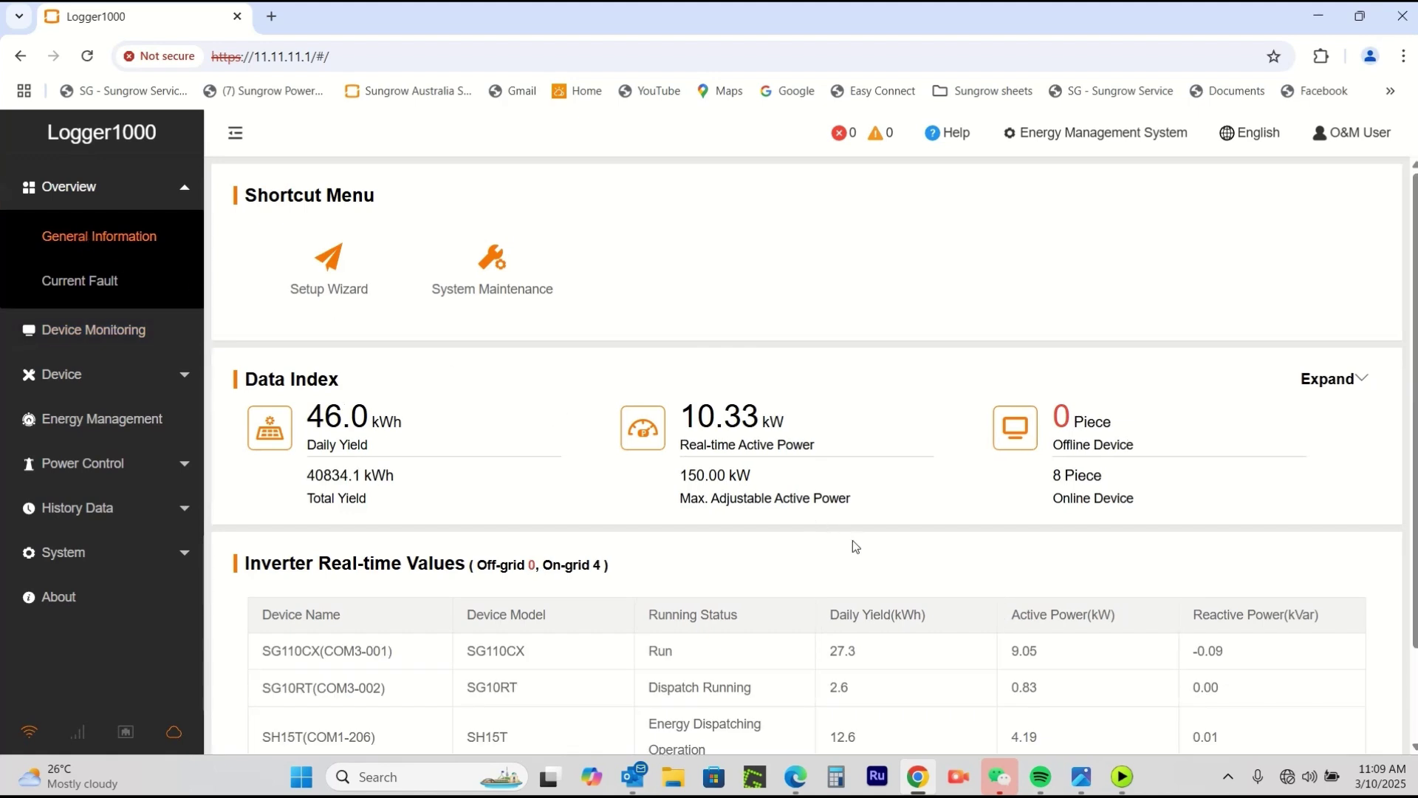
pyautogui.scroll(-2, 852, 547)
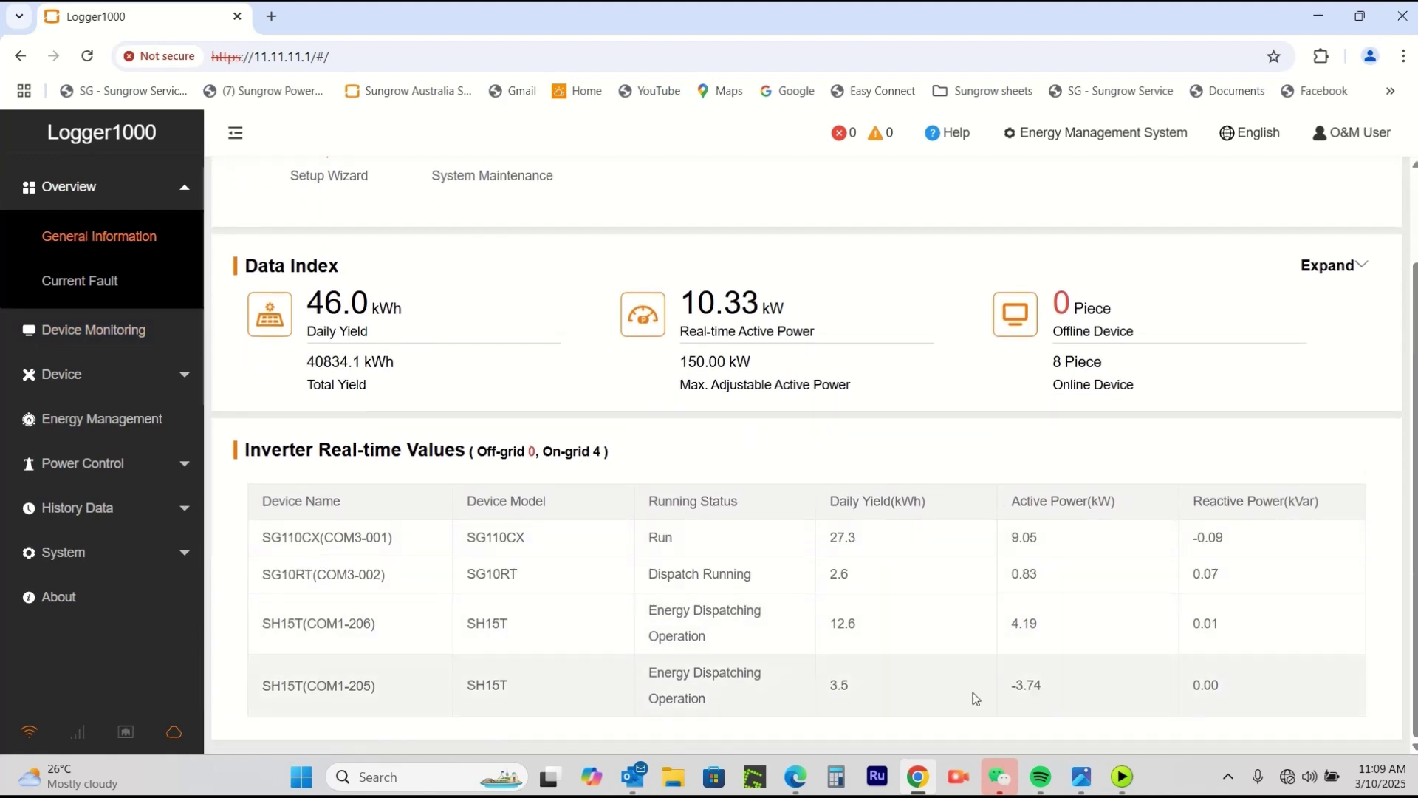
pyautogui.scroll(2, 926, 693)
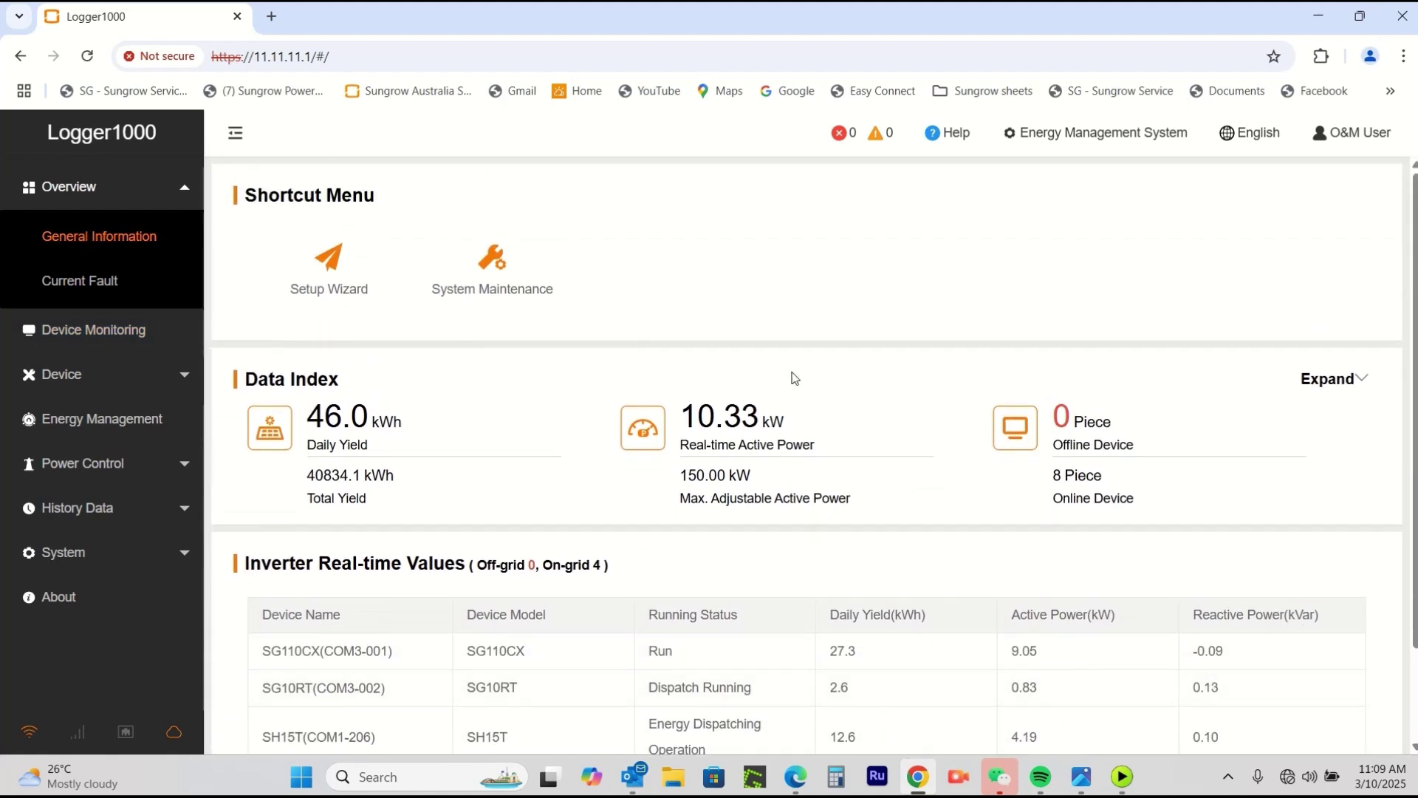